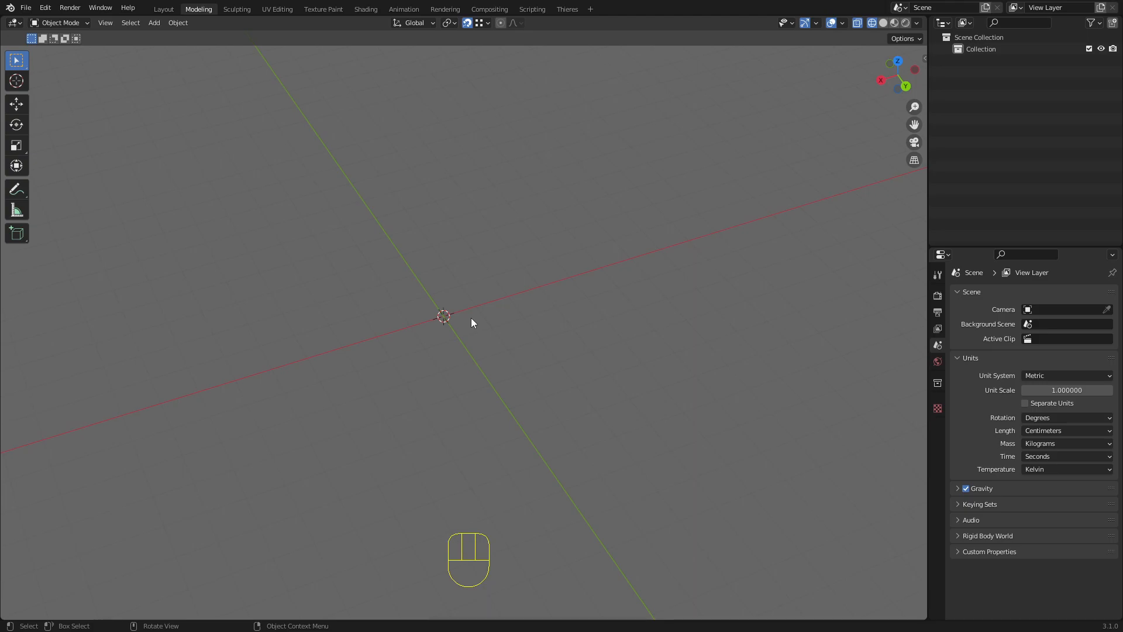
Step: Load fusca.png from the Desktop as a reference image aligned to the orthographic back view
{"action": "middle_click_drag", "start_coordinate": [467, 344], "coordinate": [515, 307]}
{"action": "middle_click_drag", "start_coordinate": [554, 338], "coordinate": [504, 329]}
{"action": "middle_click_drag", "start_coordinate": [560, 313], "coordinate": [533, 300]}
{"action": "middle_click_drag", "start_coordinate": [488, 315], "coordinate": [472, 307]}
{"action": "mouse_move", "coordinate": [524, 335]}
{"action": "middle_mouse_down"}
{"action": "mouse_move", "coordinate": [514, 329]}
{"action": "mouse_move", "coordinate": [508, 361]}
{"action": "mouse_move", "coordinate": [510, 329]}
{"action": "middle_mouse_up"}
{"action": "scroll", "coordinate": [427, 261], "scroll_direction": "down", "scroll_amount": 2}
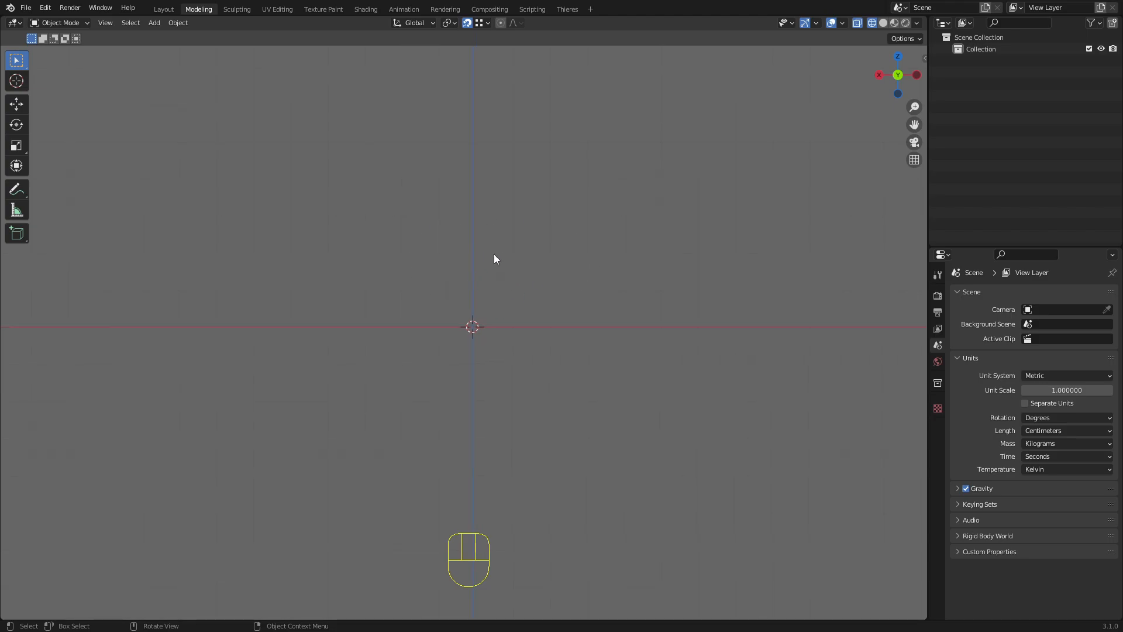
{"action": "key", "text": "shift"}
{"action": "key", "text": "shift+a"}
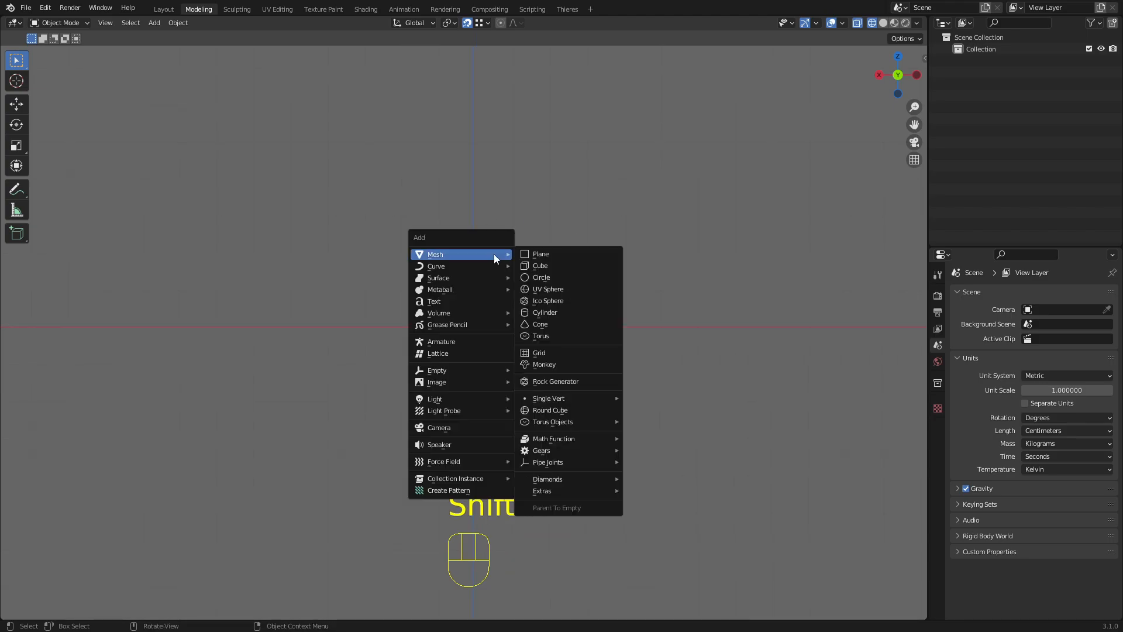
{"action": "mouse_move", "coordinate": [454, 384]}
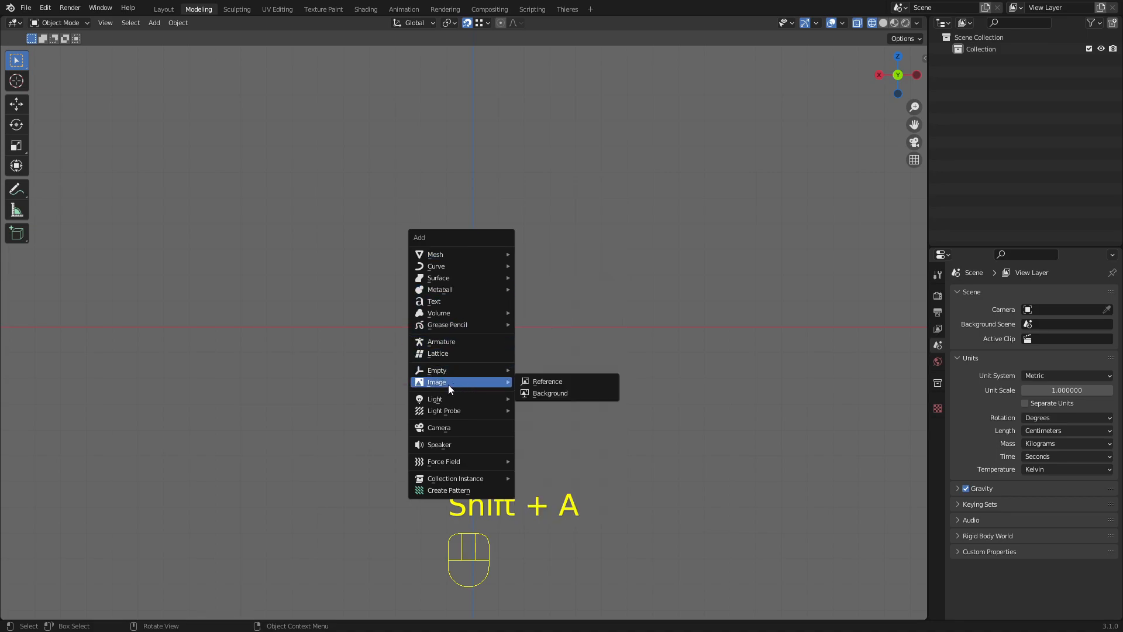
{"action": "left_click", "coordinate": [548, 382]}
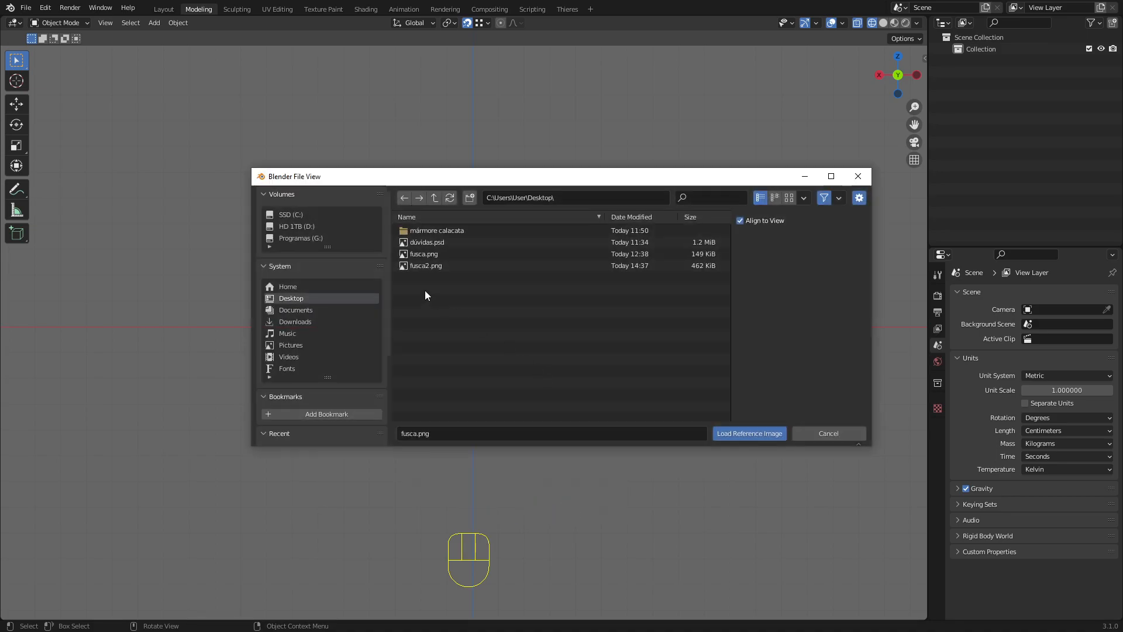
{"action": "double_click", "coordinate": [419, 253]}
Step: Enable opacity for the fusca.png reference image and lower it to about 0.425
{"action": "scroll", "coordinate": [481, 326], "scroll_direction": "up", "scroll_amount": 5}
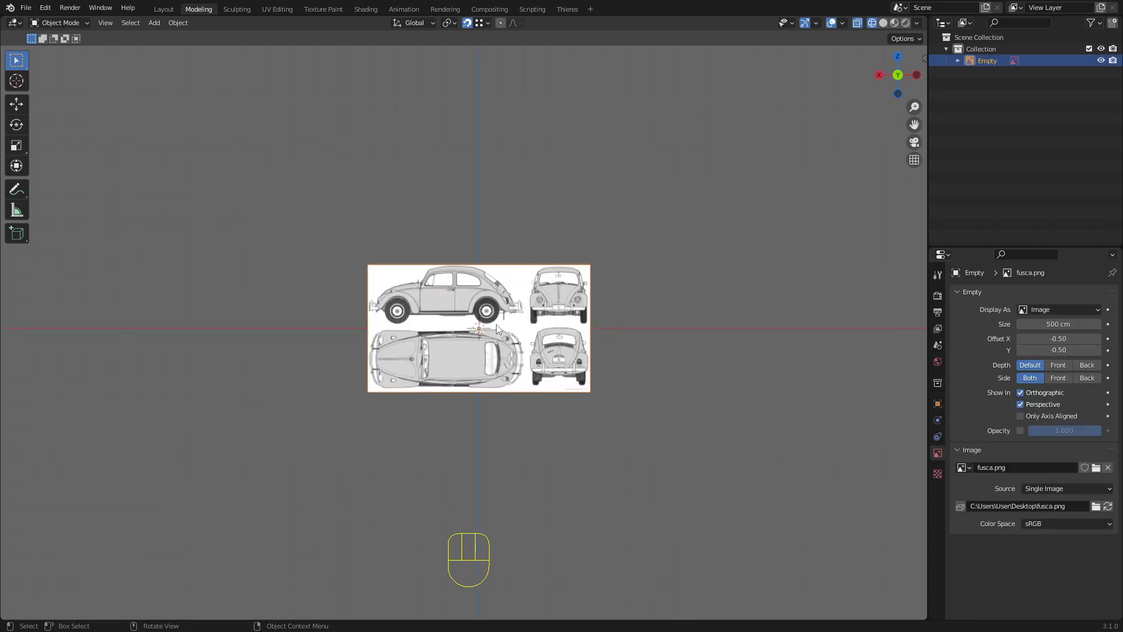
{"action": "middle_click_drag", "start_coordinate": [502, 334], "coordinate": [465, 312], "text": "shift"}
{"action": "scroll", "coordinate": [466, 311], "scroll_direction": "up", "scroll_amount": 1}
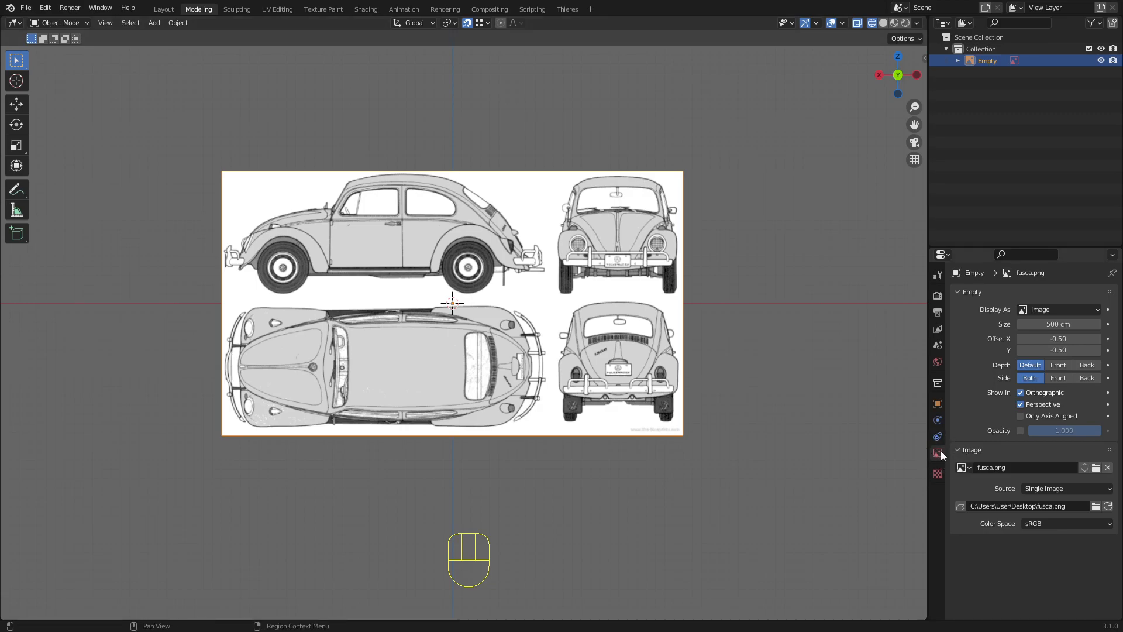
{"action": "left_click", "coordinate": [1020, 430]}
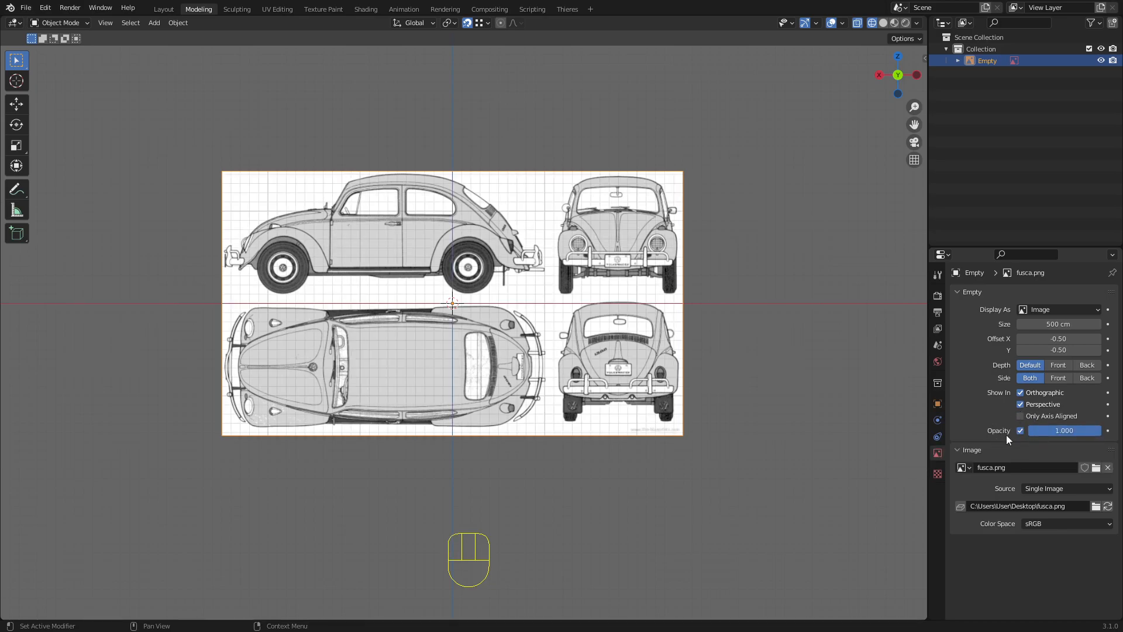
{"action": "left_click_drag", "start_coordinate": [1080, 430], "coordinate": [1038, 430]}
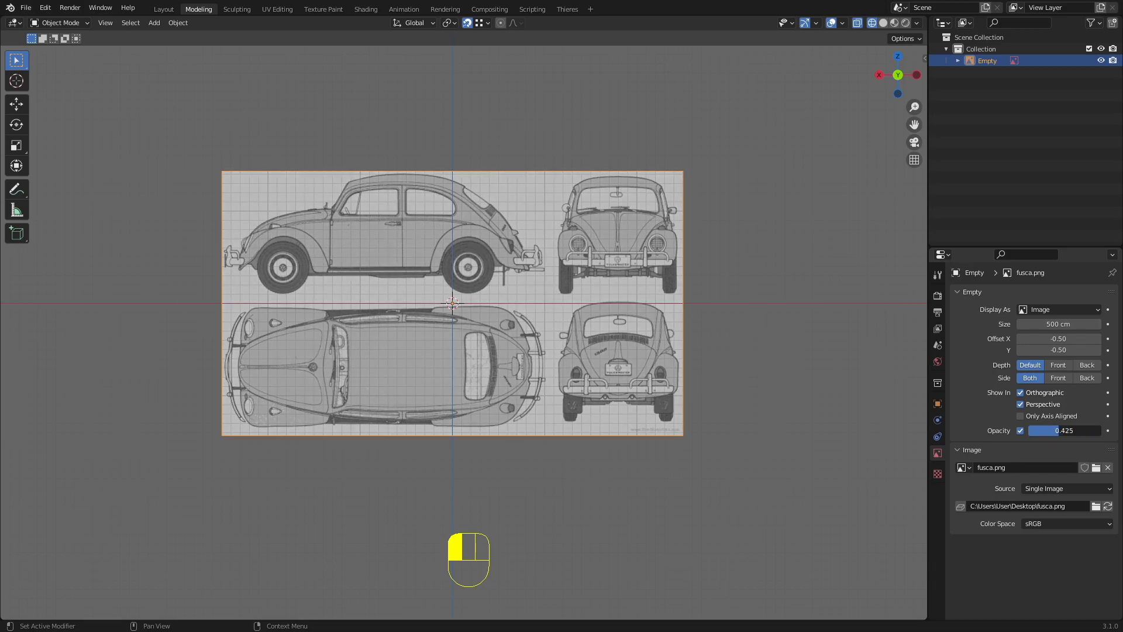
{"action": "scroll", "coordinate": [491, 278], "scroll_direction": "up", "scroll_amount": 1}
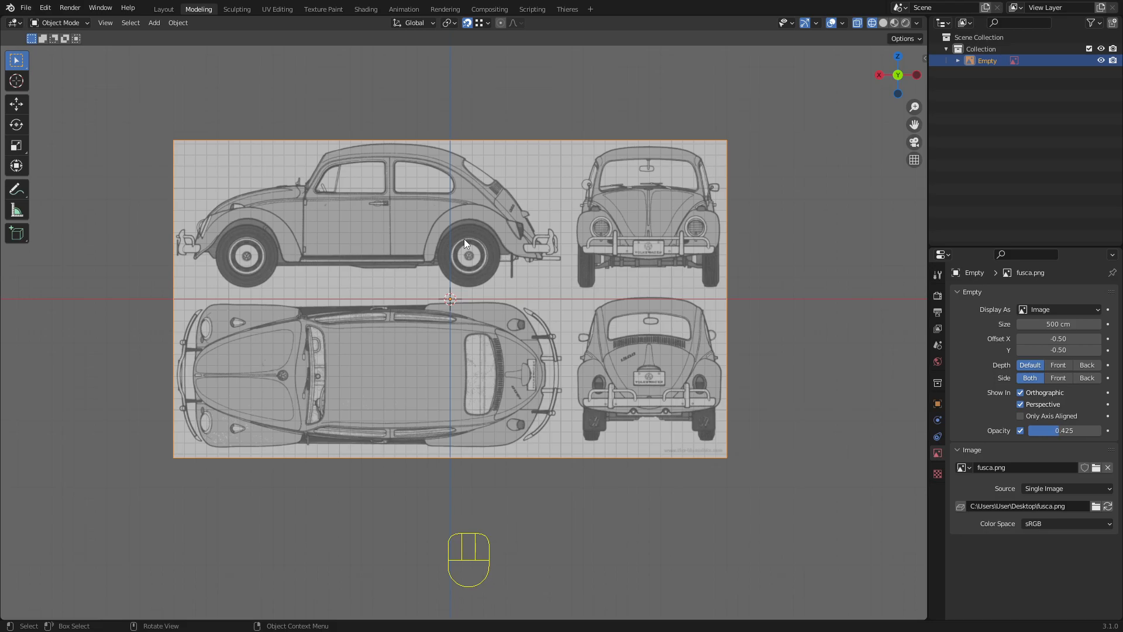
{"action": "scroll", "coordinate": [465, 239], "scroll_direction": "up", "scroll_amount": 2}
{"action": "scroll", "coordinate": [563, 199], "scroll_direction": "down", "scroll_amount": 1}
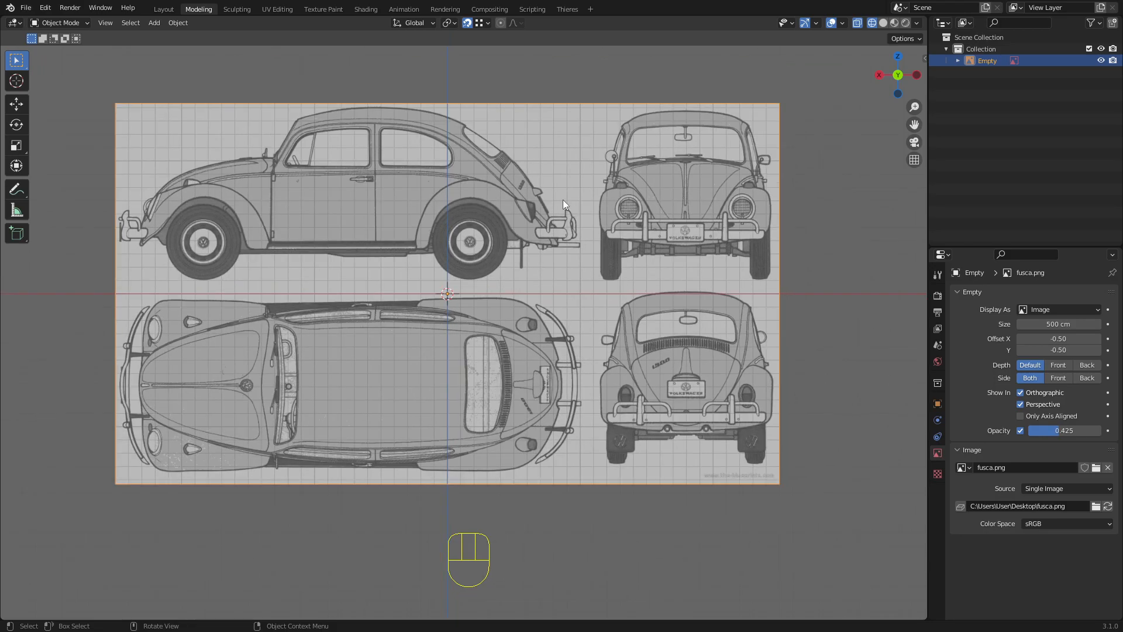
{"action": "key", "text": "g"}
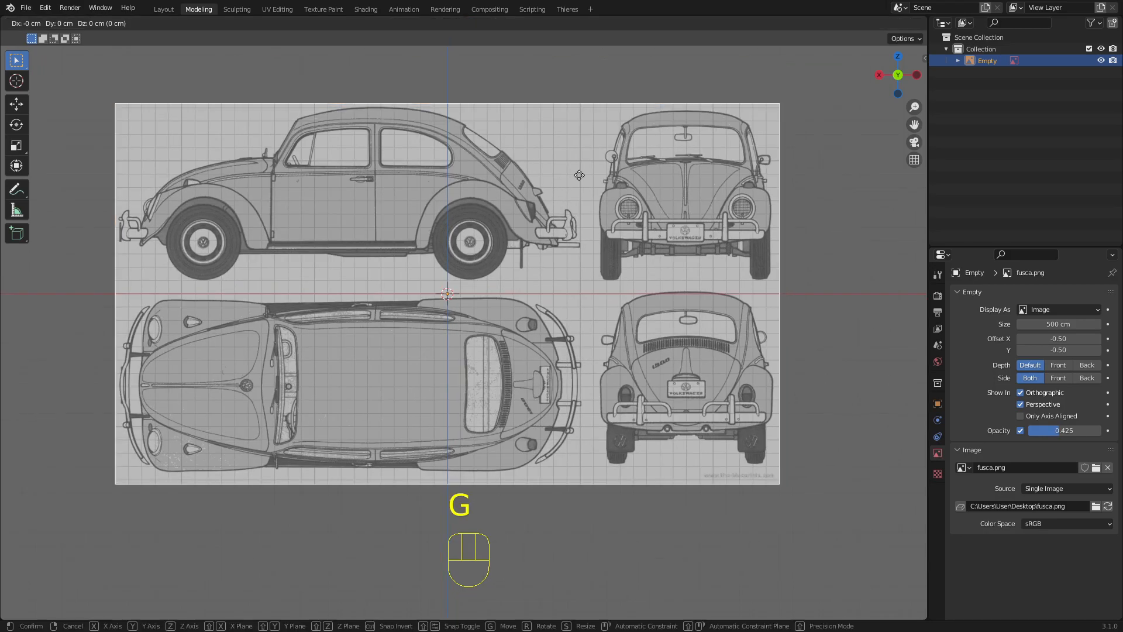
{"action": "key", "text": "z"}
{"action": "key", "text": "Escape"}
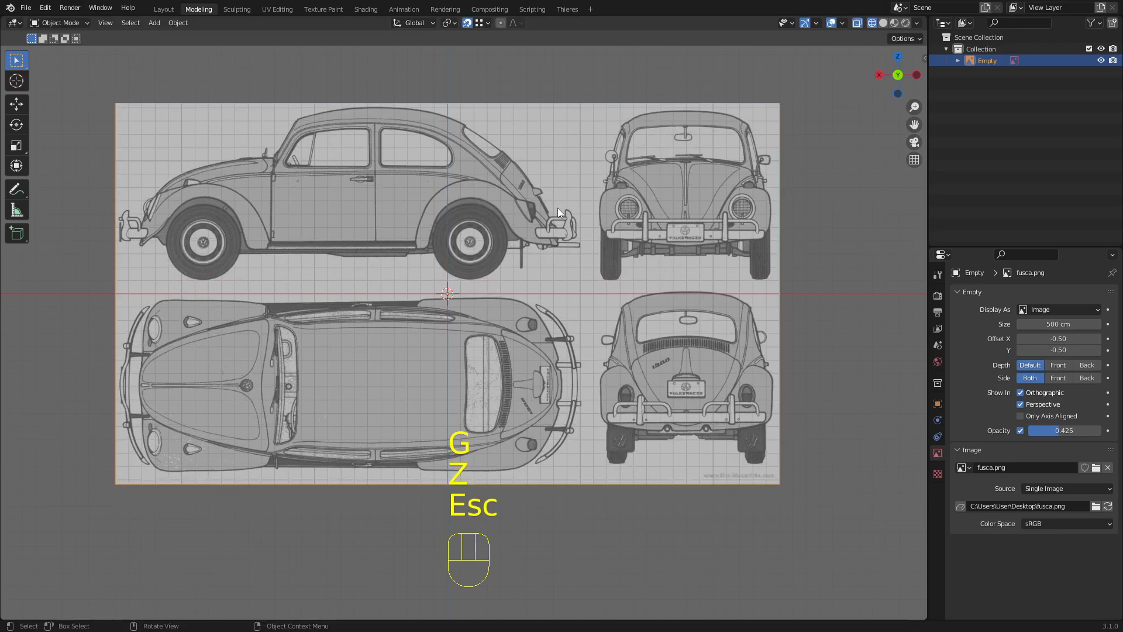
{"action": "scroll", "coordinate": [463, 251], "scroll_direction": "down", "scroll_amount": 2}
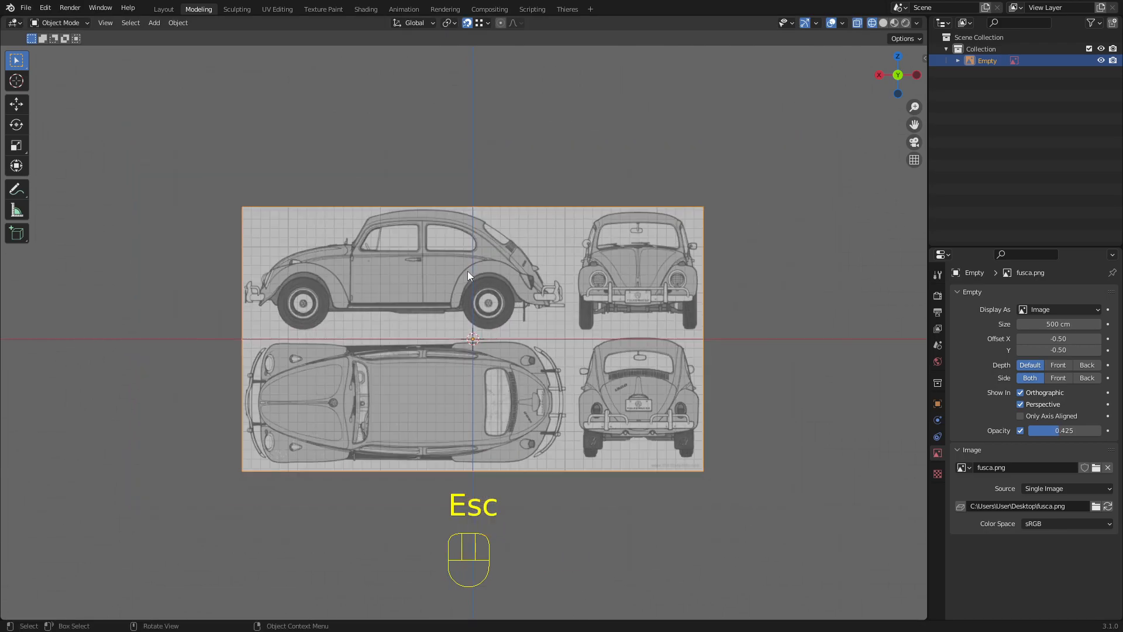
Step: Add a mesh plane at the origin with a size of 240 cm
{"action": "scroll", "coordinate": [397, 321], "scroll_direction": "up", "scroll_amount": 1}
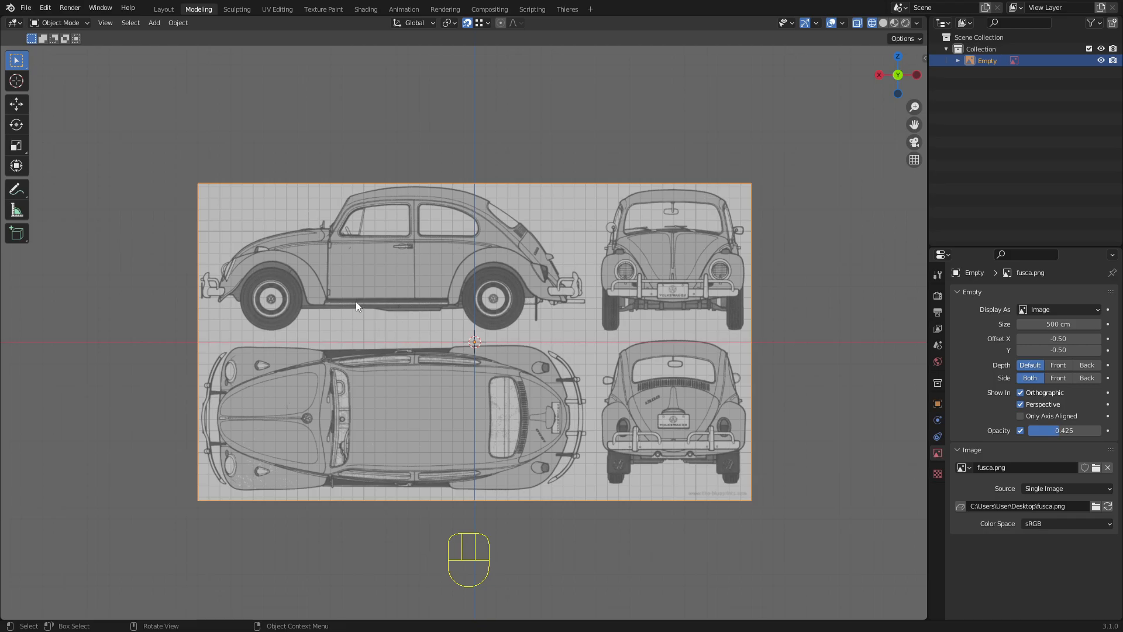
{"action": "key", "text": "shift+a"}
{"action": "mouse_move", "coordinate": [372, 134]}
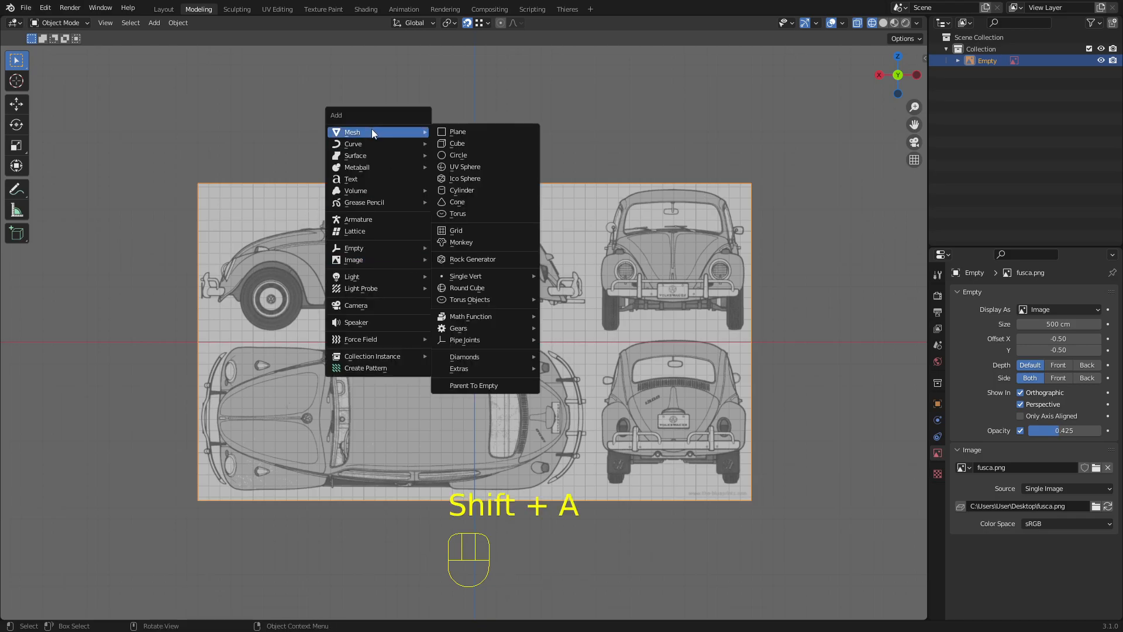
{"action": "left_click", "coordinate": [459, 132]}
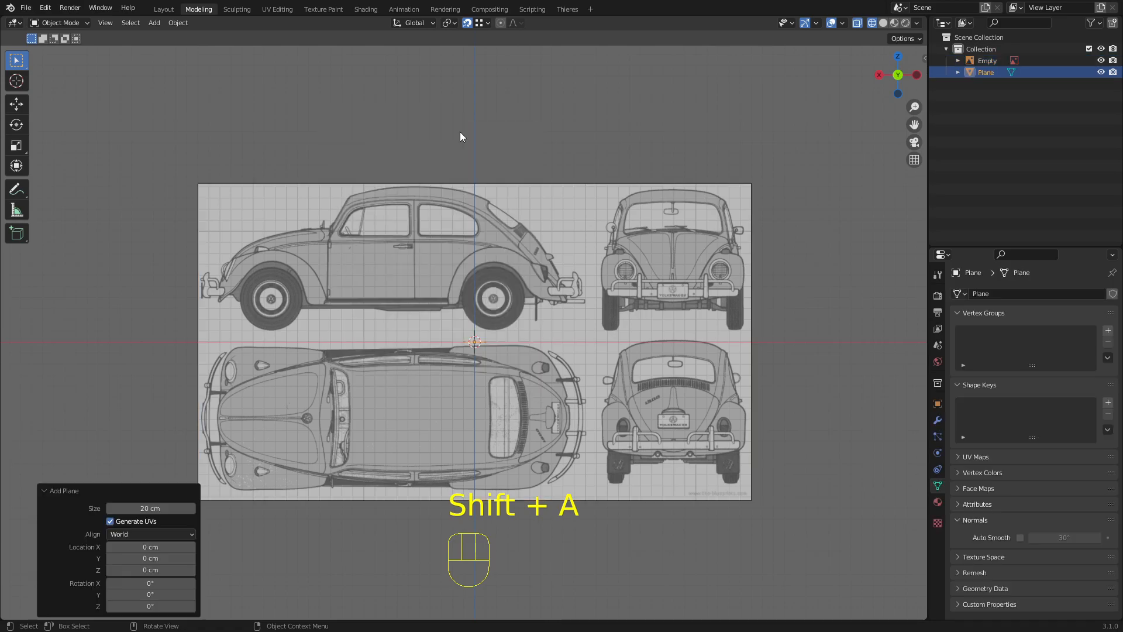
{"action": "left_click", "coordinate": [149, 508]}
{"action": "type", "text": "2"}
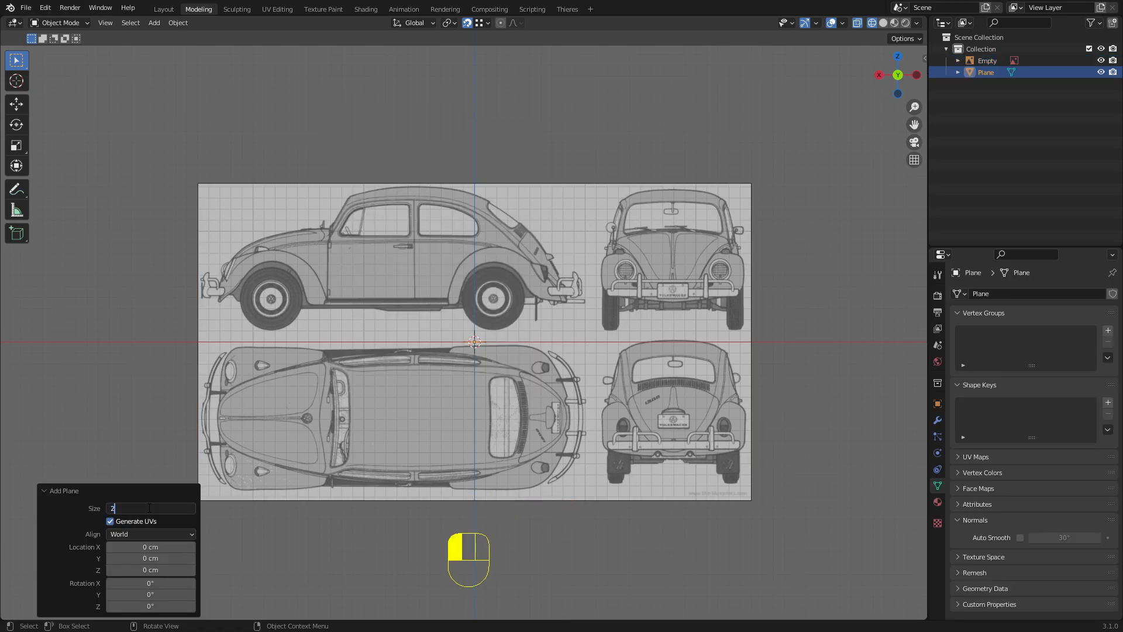
{"action": "type", "text": "40"}
{"action": "key", "text": "Return"}
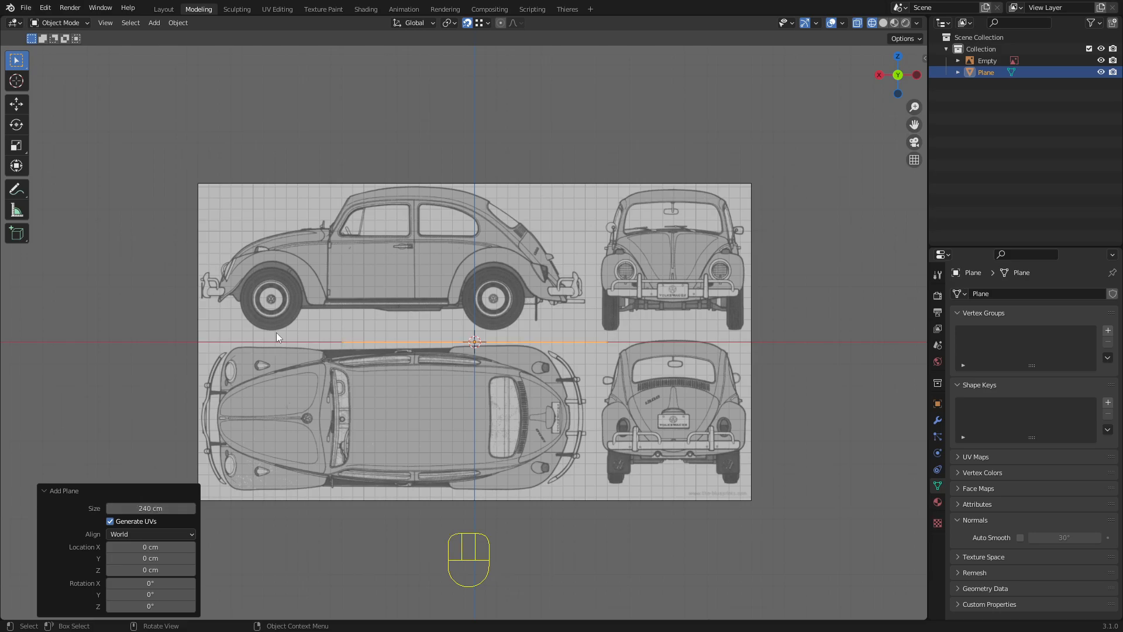
Step: Rotate the plane 90° about the global X axis so it stands parallel to the blueprint
{"action": "middle_click_drag", "start_coordinate": [485, 338], "coordinate": [615, 306]}
{"action": "key", "text": "r"}
{"action": "type", "text": "zx"}
{"action": "type", "text": "90"}
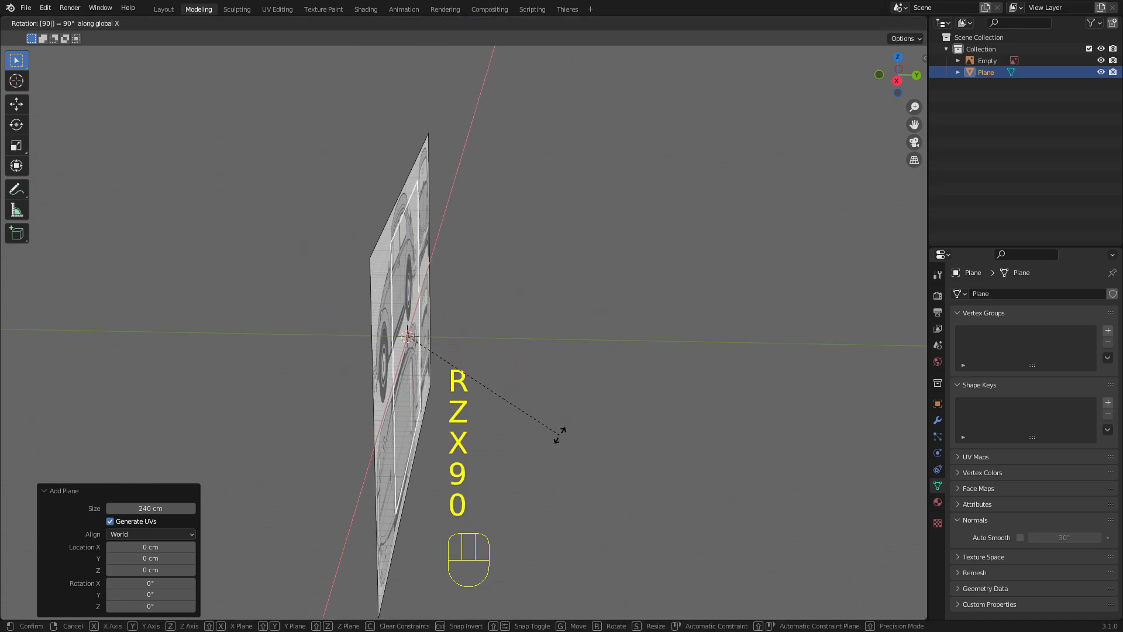
{"action": "key", "text": "Return"}
Step: Move the blueprint image about -96 cm along X and scale it up by about 1.215 to roughly match the wheelbase to the plane's width
{"action": "middle_click_drag", "start_coordinate": [550, 408], "coordinate": [493, 324]}
{"action": "left_click", "coordinate": [641, 258]}
{"action": "scroll", "coordinate": [651, 281], "scroll_direction": "down", "scroll_amount": 2}
{"action": "scroll", "coordinate": [646, 336], "scroll_direction": "up", "scroll_amount": 2}
{"action": "key", "text": "g"}
{"action": "left_click", "coordinate": [730, 338]}
{"action": "key", "text": "s"}
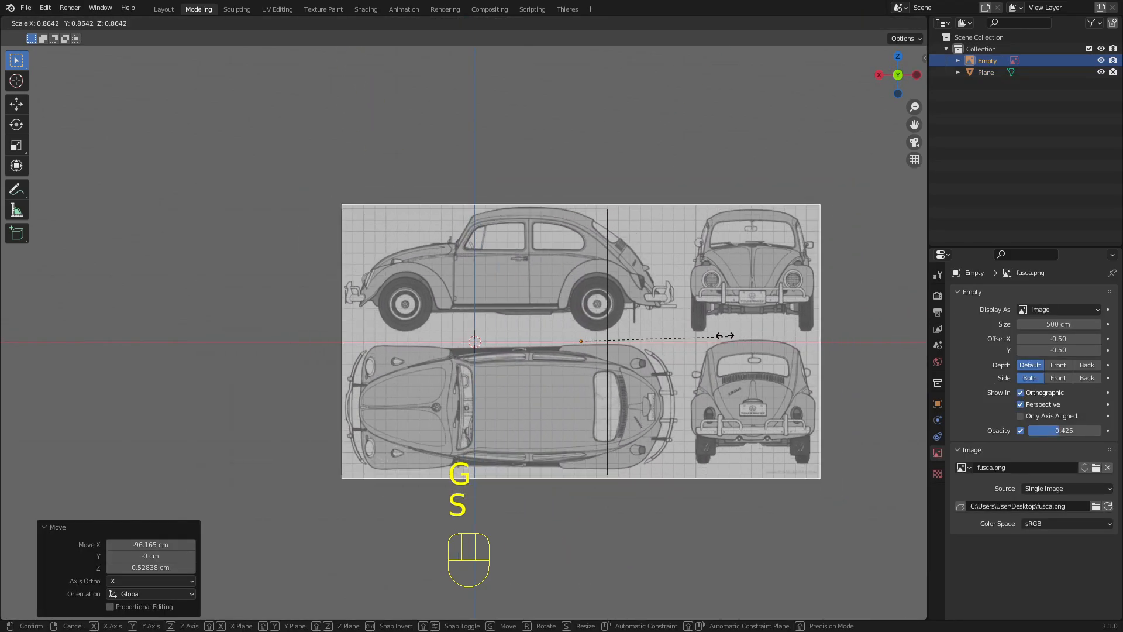
{"action": "left_click", "coordinate": [787, 367]}
Step: Refine the blueprint's position and scale in small amounts, bringing the side view's wheel hubs close to the plane's vertical edges
{"action": "scroll", "coordinate": [609, 306], "scroll_direction": "up", "scroll_amount": 3}
{"action": "key", "text": "g"}
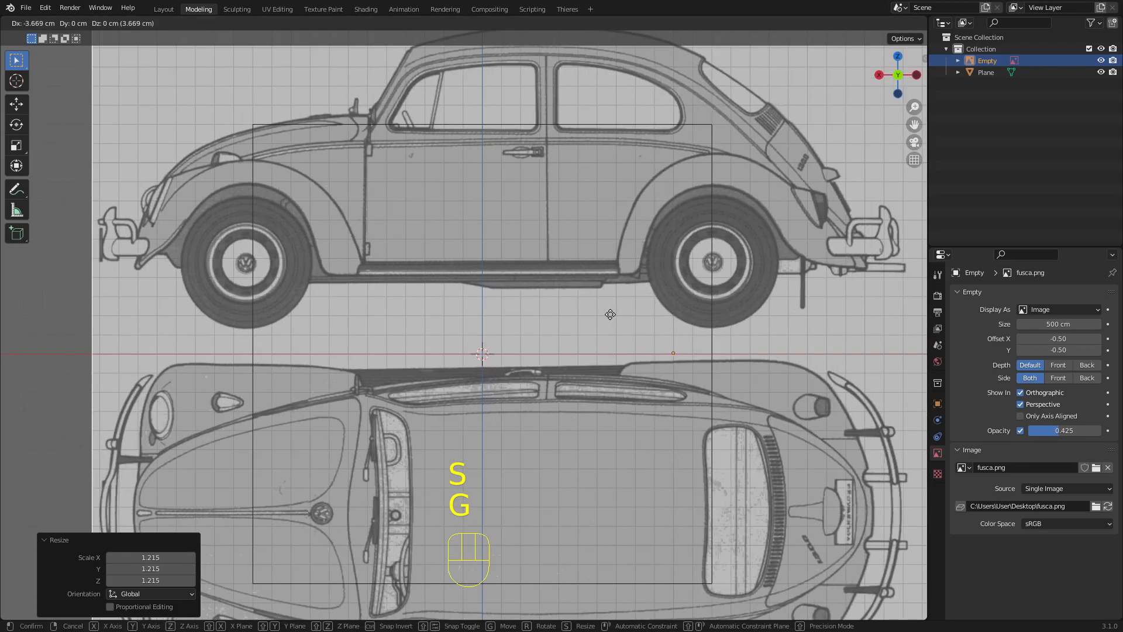
{"action": "left_click", "coordinate": [614, 315]}
{"action": "key", "text": "s"}
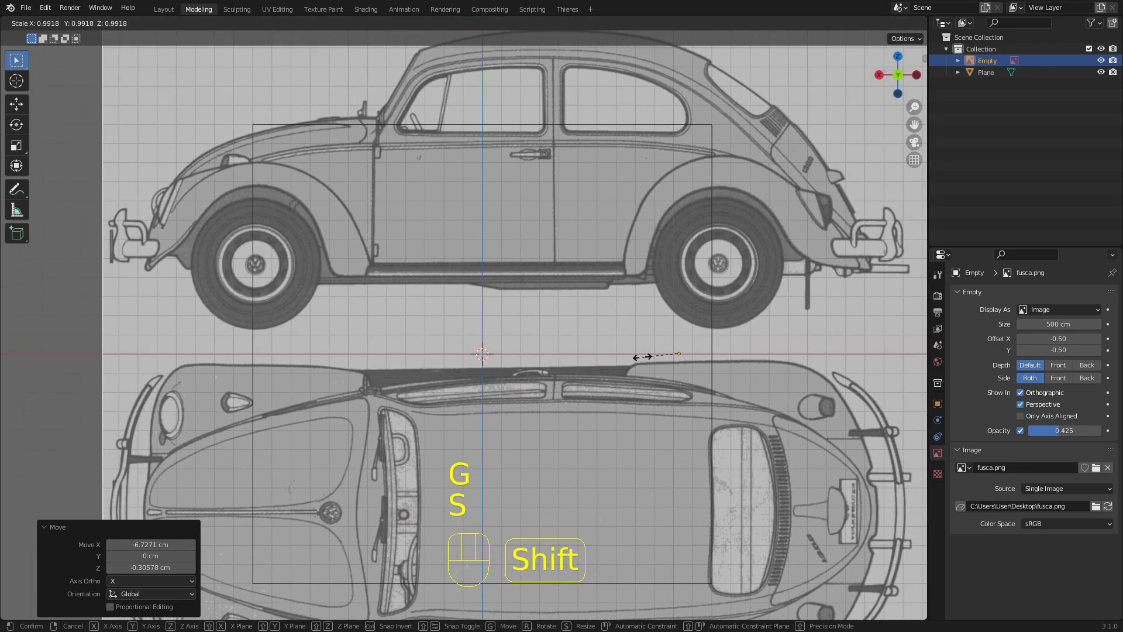
{"action": "left_click", "coordinate": [637, 357]}
{"action": "key", "text": "g"}
{"action": "left_click", "coordinate": [630, 356]}
{"action": "key", "text": "s"}
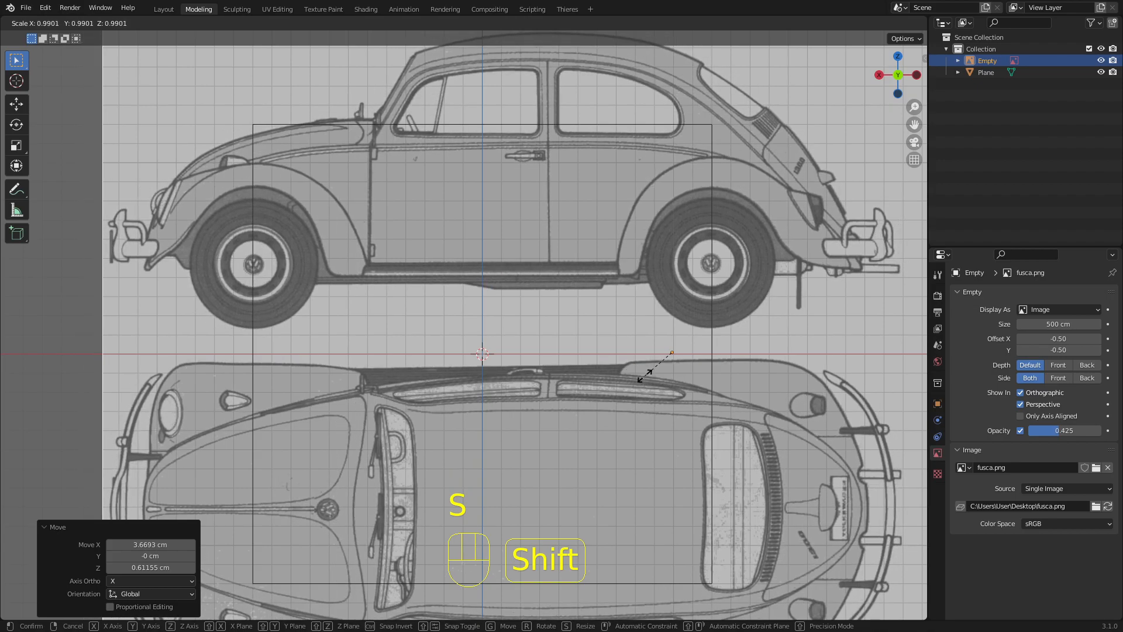
{"action": "left_click", "coordinate": [643, 379]}
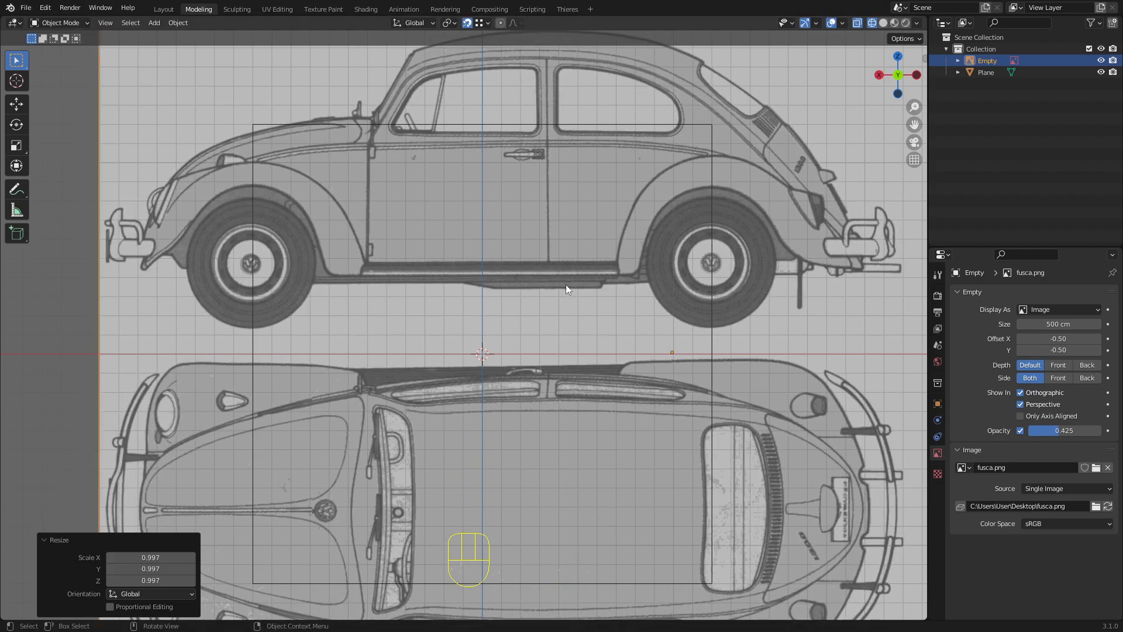
Step: Shift the blueprint about -1.1 cm along X and adjust its scale slightly to match the hub spacing to the plane
{"action": "key", "text": "g"}
{"action": "key", "text": "y"}
{"action": "key", "text": "x"}
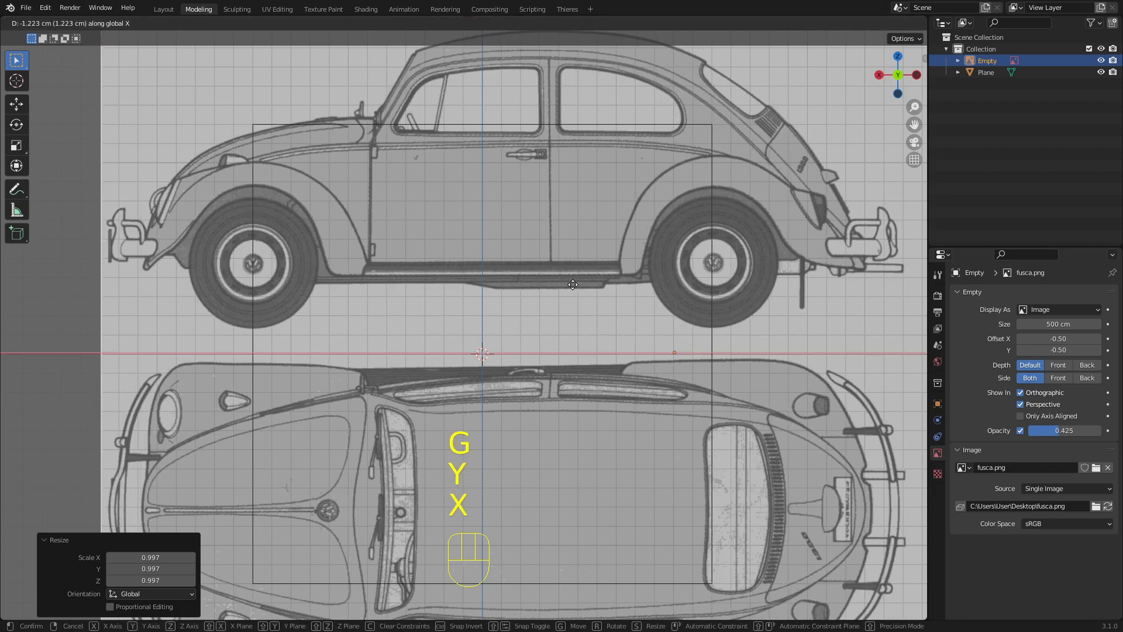
{"action": "left_click", "coordinate": [571, 284]}
{"action": "key", "text": "s"}
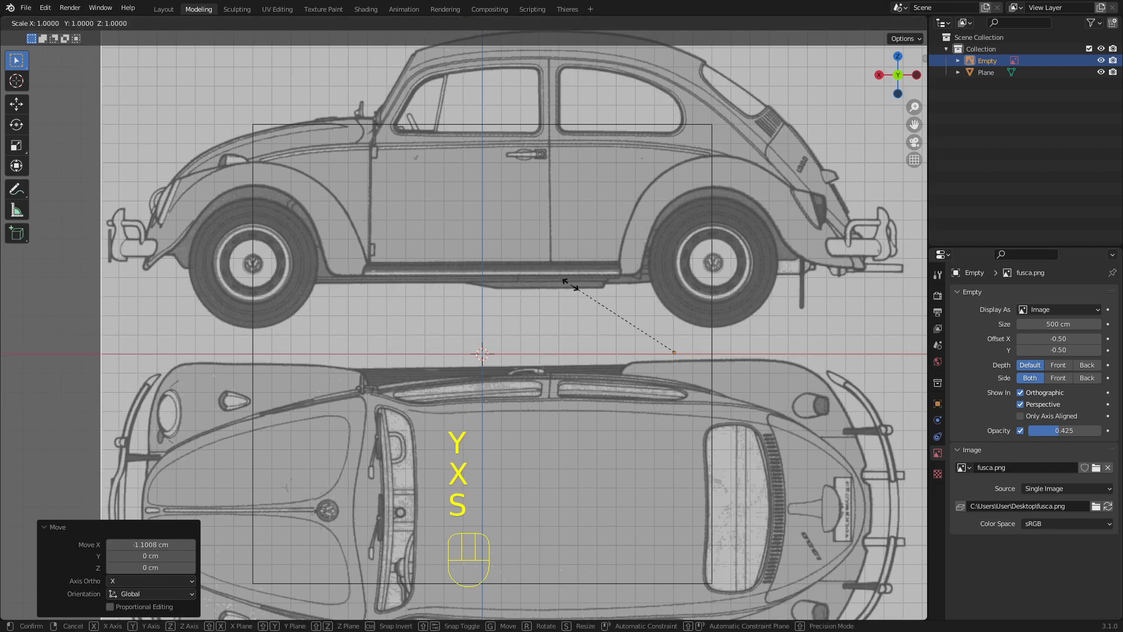
{"action": "left_click", "coordinate": [577, 283]}
{"action": "key", "text": "g"}
{"action": "key", "text": "y"}
{"action": "key", "text": "Escape"}
{"action": "key", "text": "g"}
{"action": "key", "text": "y"}
{"action": "key", "text": "shift"}
{"action": "key", "text": "Escape"}
{"action": "left_click", "coordinate": [539, 271]}
Step: Nudge the blueprint very slightly along Y, and along X until both wheel hubs centre on the plane's vertical edges
{"action": "key", "text": "g"}
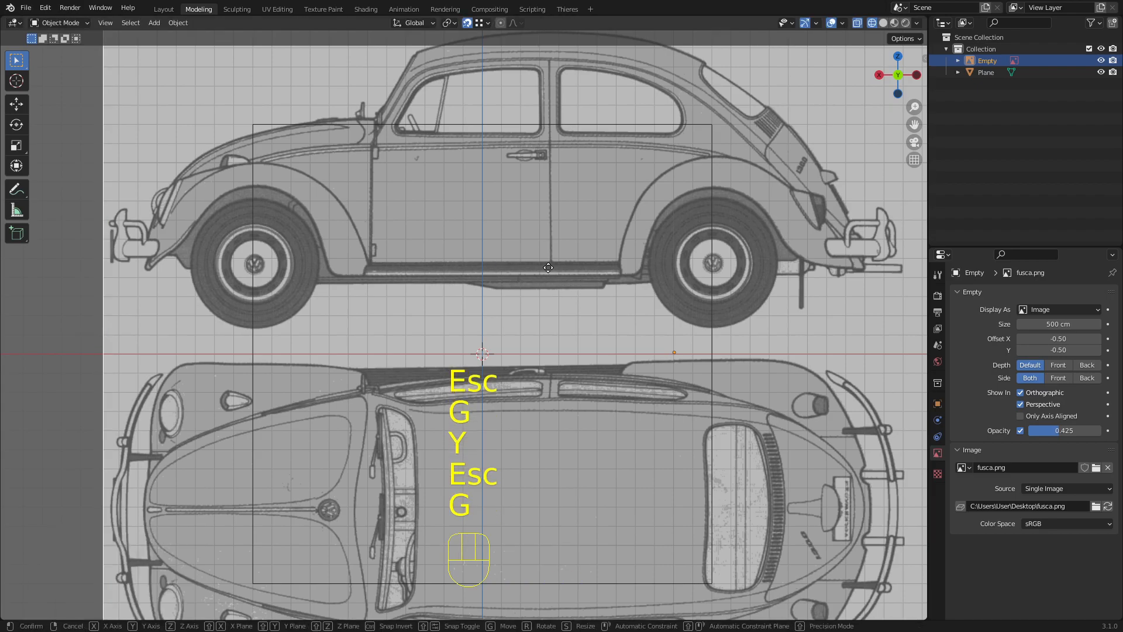
{"action": "key", "text": "y"}
{"action": "key", "text": "shift"}
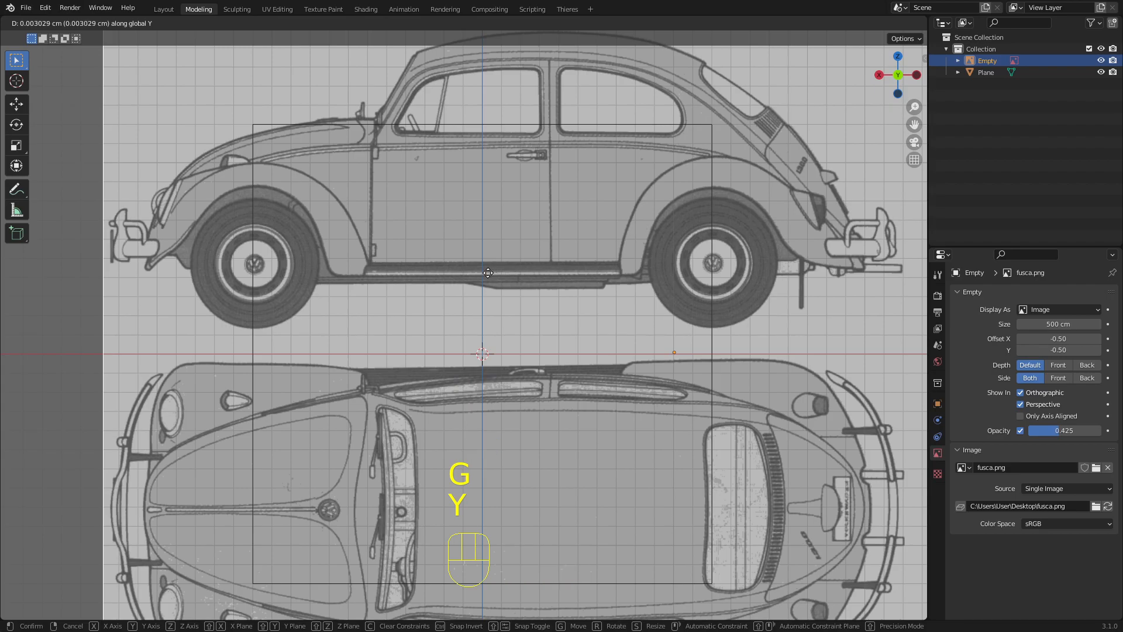
{"action": "left_click", "coordinate": [512, 271]}
{"action": "key", "text": "g"}
{"action": "key", "text": "y"}
{"action": "key", "text": "x"}
{"action": "key", "text": "shift"}
{"action": "left_click", "coordinate": [551, 266]}
Step: Hide and show the blueprint to view the plane alone, and examine the wheel hubs against the plane's vertical edges
{"action": "scroll", "coordinate": [491, 240], "scroll_direction": "down", "scroll_amount": 2}
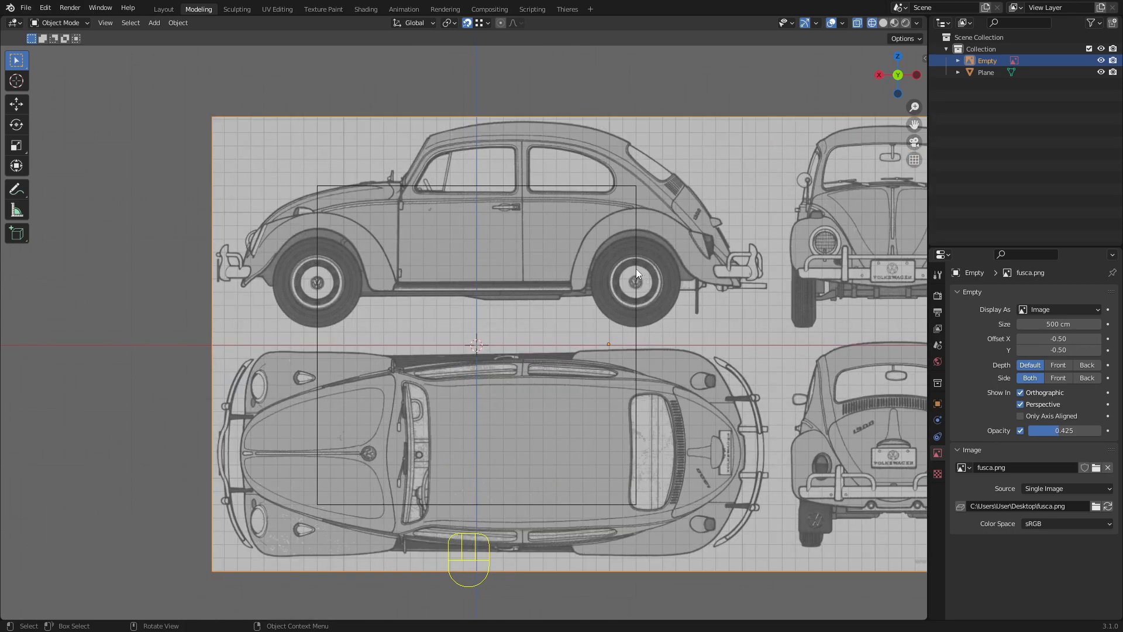
{"action": "scroll", "coordinate": [637, 269], "scroll_direction": "down", "scroll_amount": 3}
{"action": "middle_click_drag", "start_coordinate": [578, 275], "coordinate": [502, 259]}
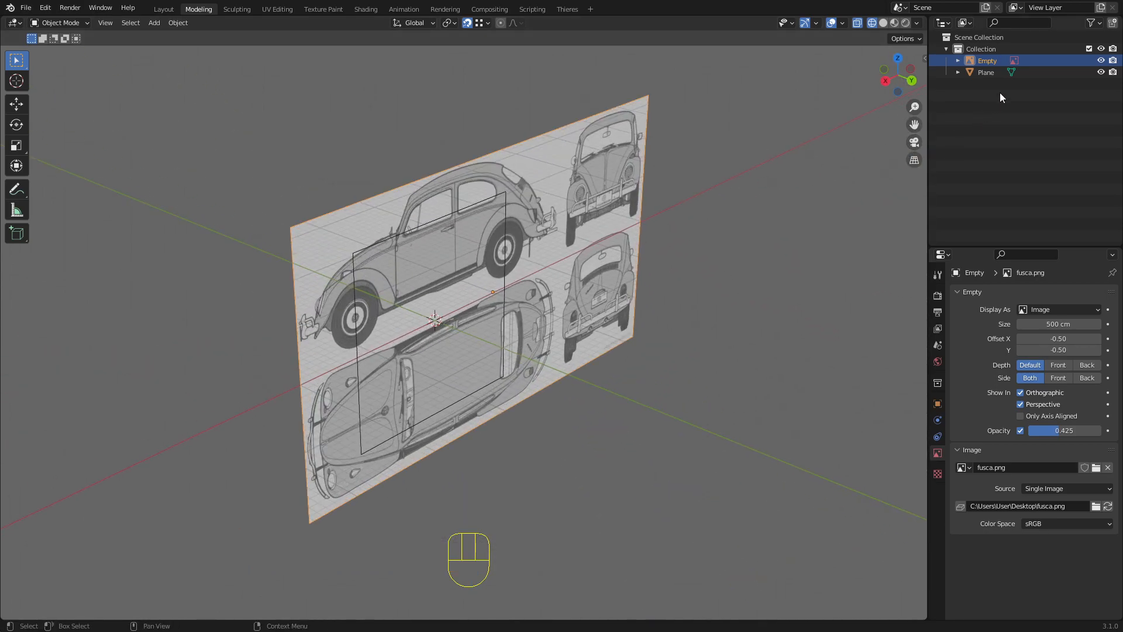
{"action": "left_click", "coordinate": [1101, 60]}
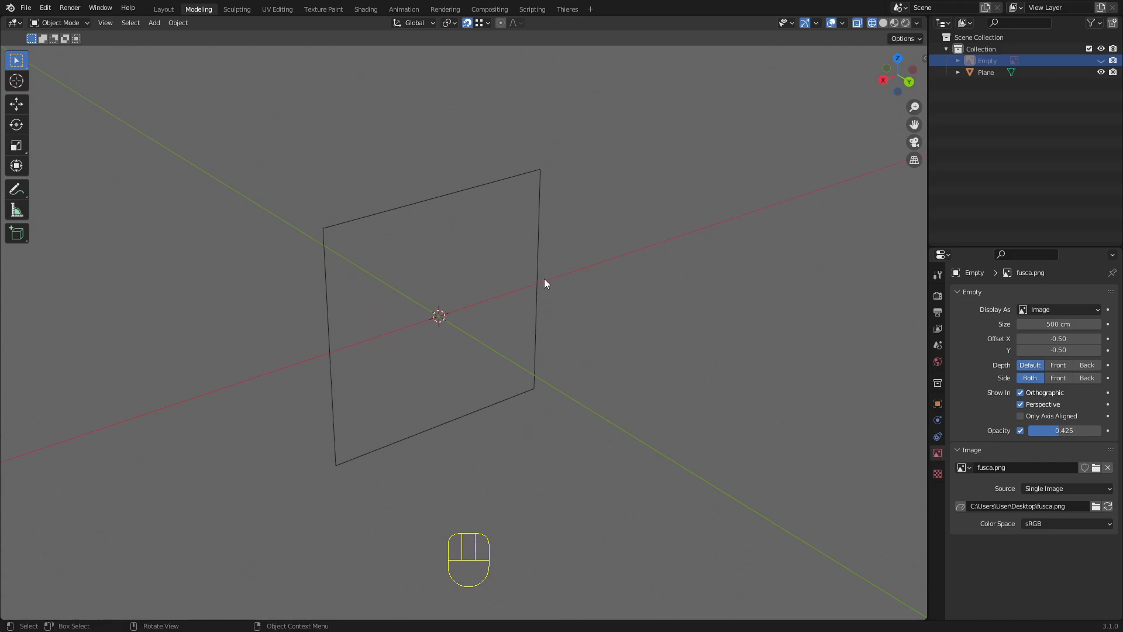
{"action": "left_click", "coordinate": [1100, 61]}
{"action": "middle_click_drag", "start_coordinate": [509, 293], "coordinate": [491, 266]}
{"action": "scroll", "coordinate": [661, 295], "scroll_direction": "up", "scroll_amount": 1}
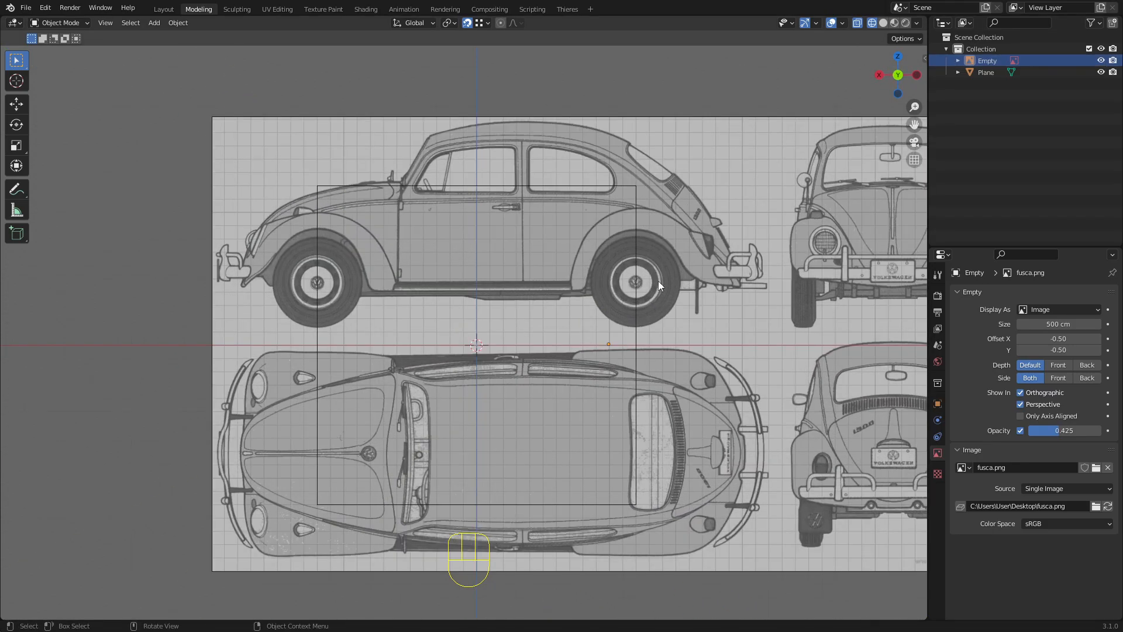
{"action": "left_click", "coordinate": [439, 277]}
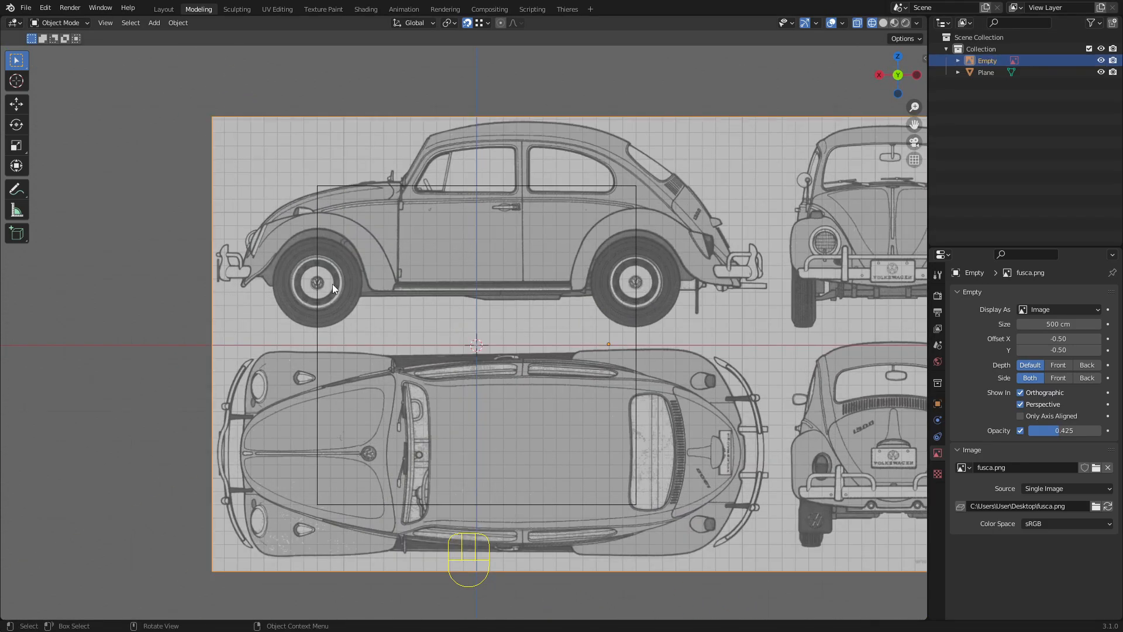
{"action": "scroll", "coordinate": [314, 283], "scroll_direction": "up", "scroll_amount": 4}
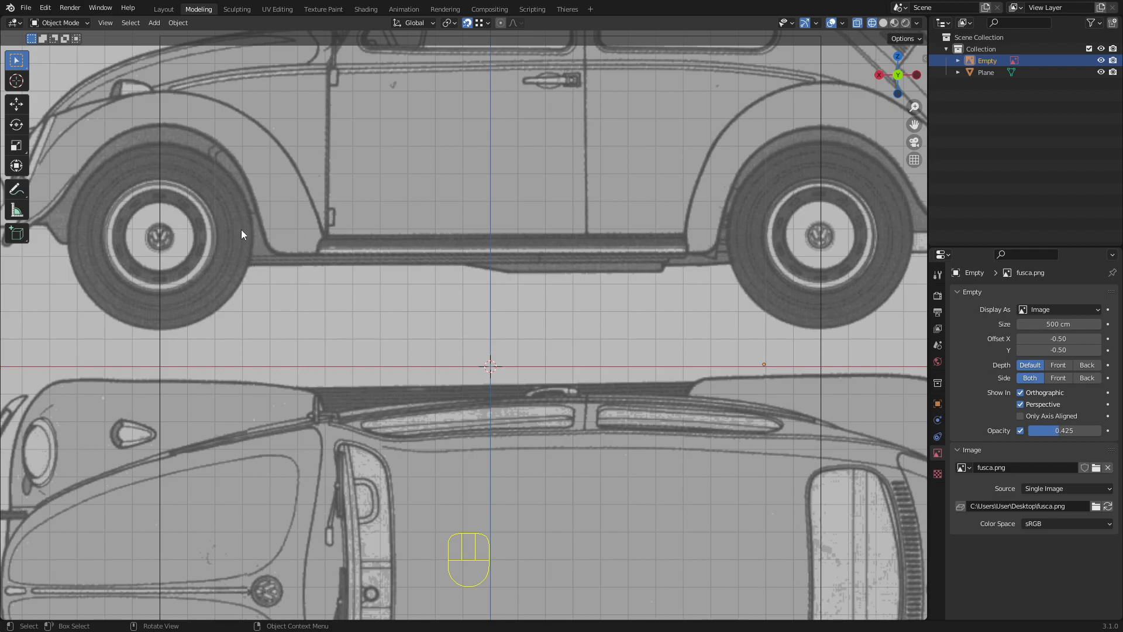
{"action": "scroll", "coordinate": [661, 269], "scroll_direction": "down", "scroll_amount": 5}
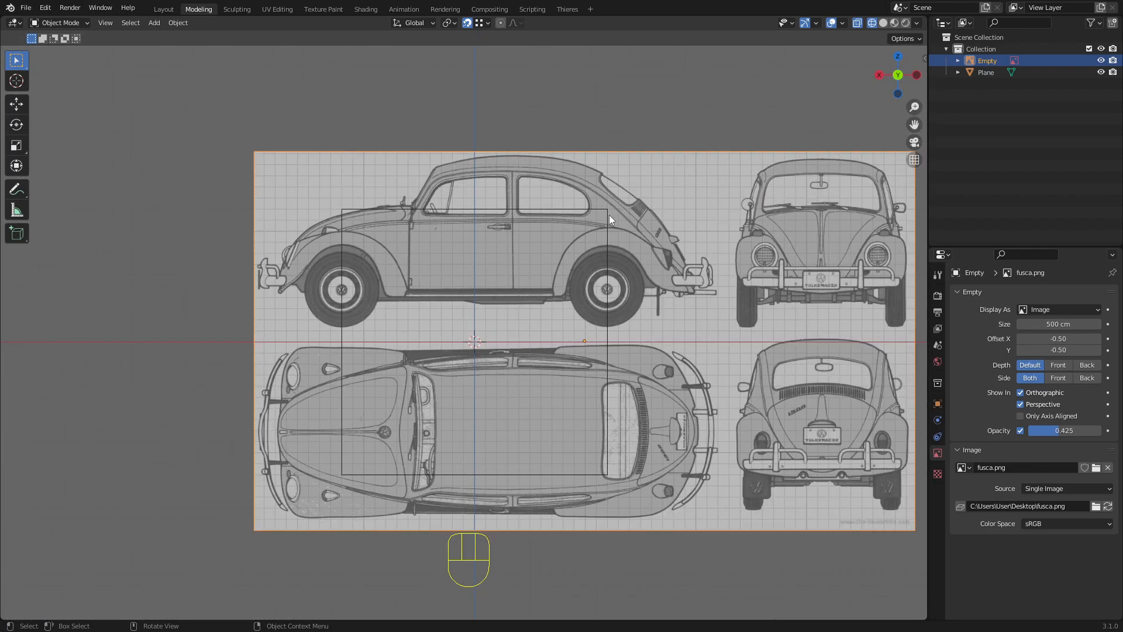
Step: Delete the 240 cm wheelbase plane and select the blueprint again
{"action": "left_click", "coordinate": [1101, 60]}
{"action": "left_click", "coordinate": [500, 257]}
{"action": "key", "text": "Delete"}
{"action": "left_click", "coordinate": [1101, 60]}
{"action": "left_click", "coordinate": [430, 252]}
Step: Move the blueprint -13.21 cm along Z so the side view's tyres rest on the X axis line
{"action": "scroll", "coordinate": [425, 274], "scroll_direction": "up", "scroll_amount": 2}
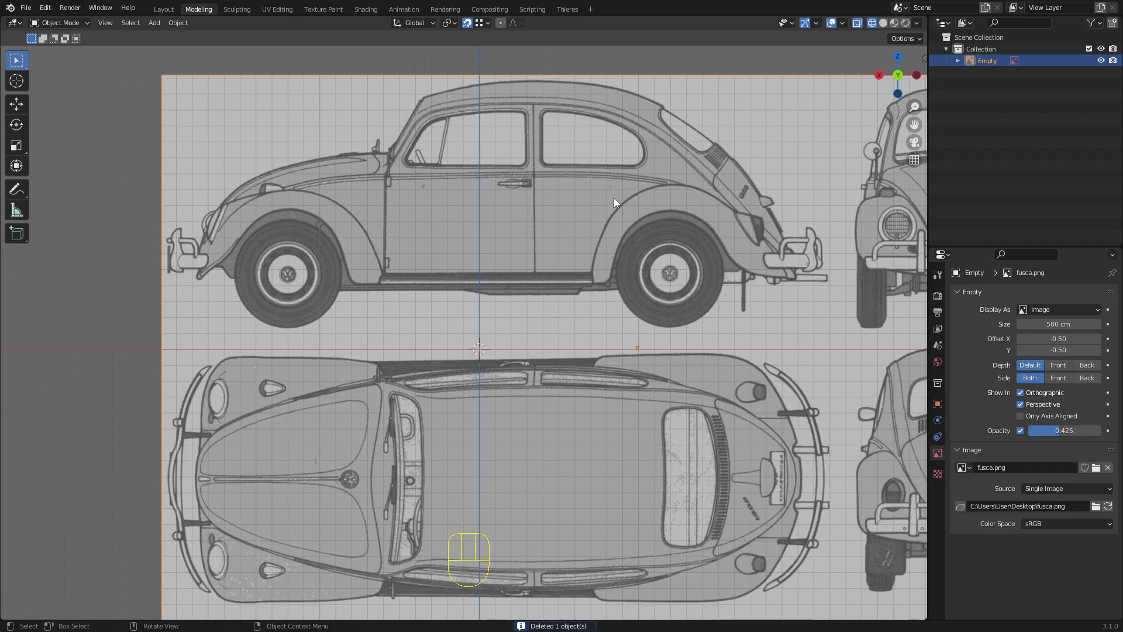
{"action": "key", "text": "g"}
{"action": "key", "text": "z"}
{"action": "left_click", "coordinate": [617, 214]}
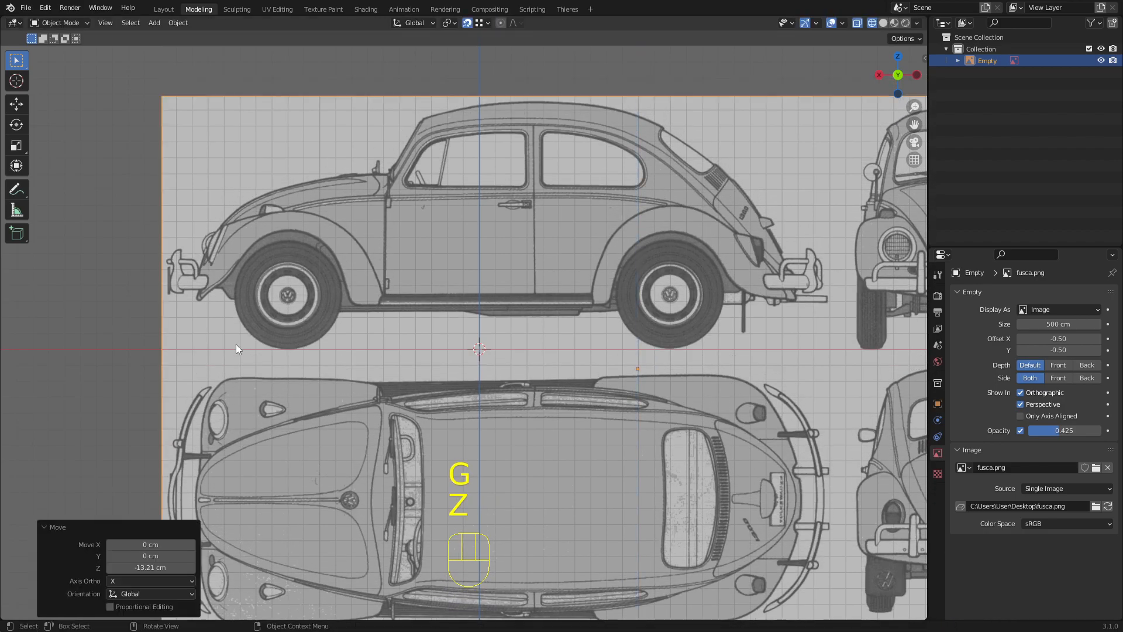
{"action": "scroll", "coordinate": [205, 349], "scroll_direction": "up", "scroll_amount": 2}
{"action": "scroll", "coordinate": [176, 362], "scroll_direction": "down", "scroll_amount": 2}
{"action": "scroll", "coordinate": [193, 376], "scroll_direction": "up", "scroll_amount": 2}
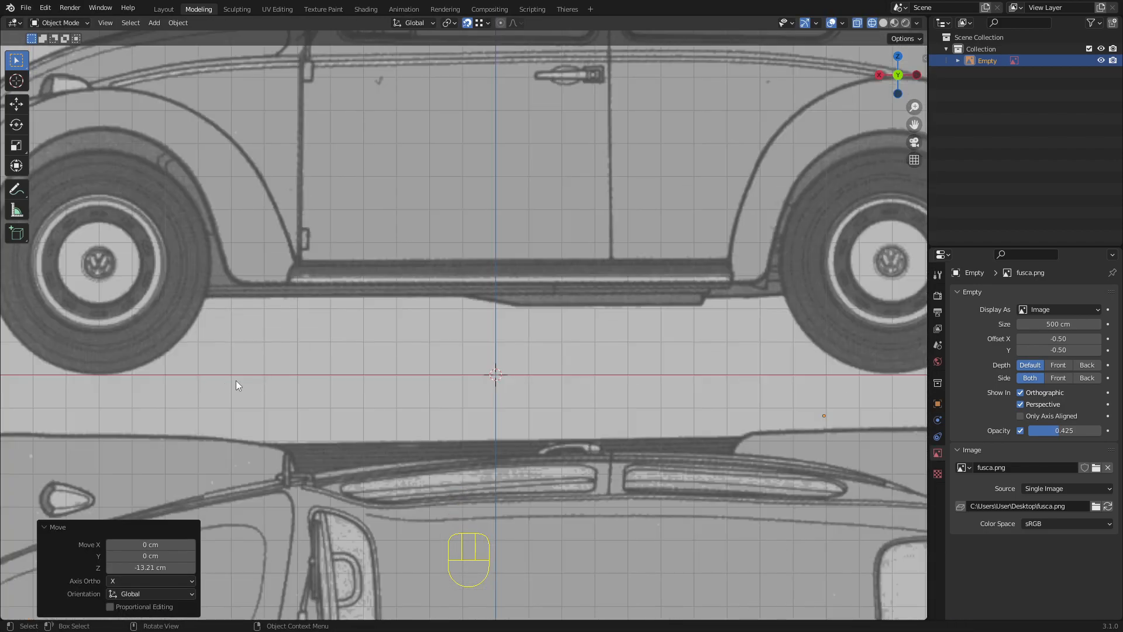
Step: Shift the blueprint 11.375 cm along X to centre the side view's car on the vertical axis
{"action": "scroll", "coordinate": [316, 353], "scroll_direction": "down", "scroll_amount": 4}
{"action": "key", "text": "g"}
{"action": "key", "text": "x"}
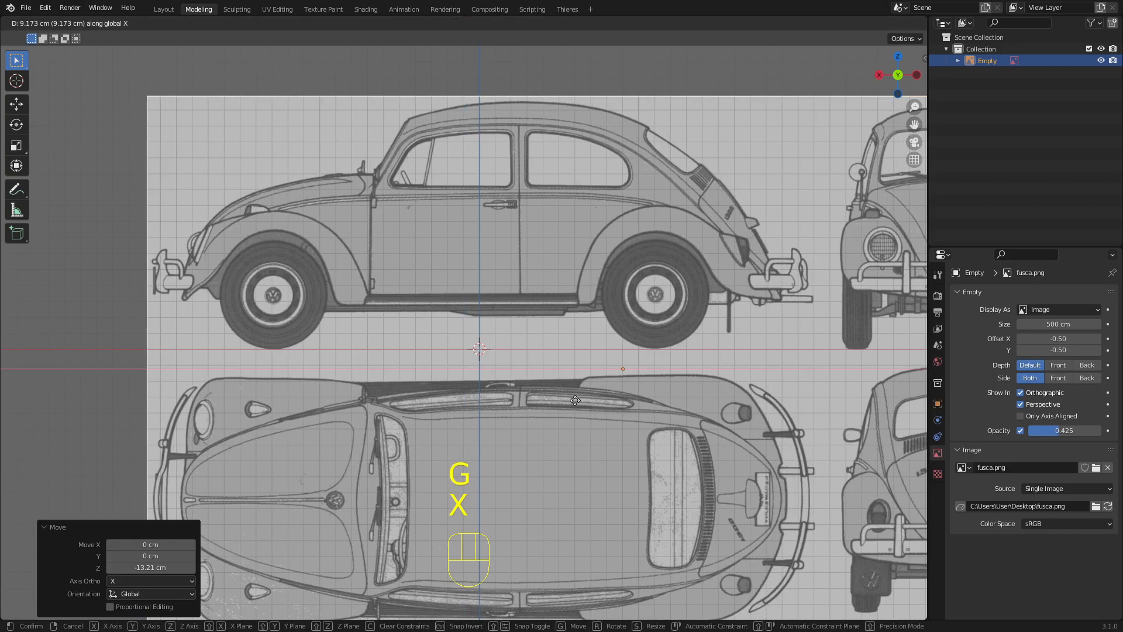
{"action": "left_click", "coordinate": [484, 219]}
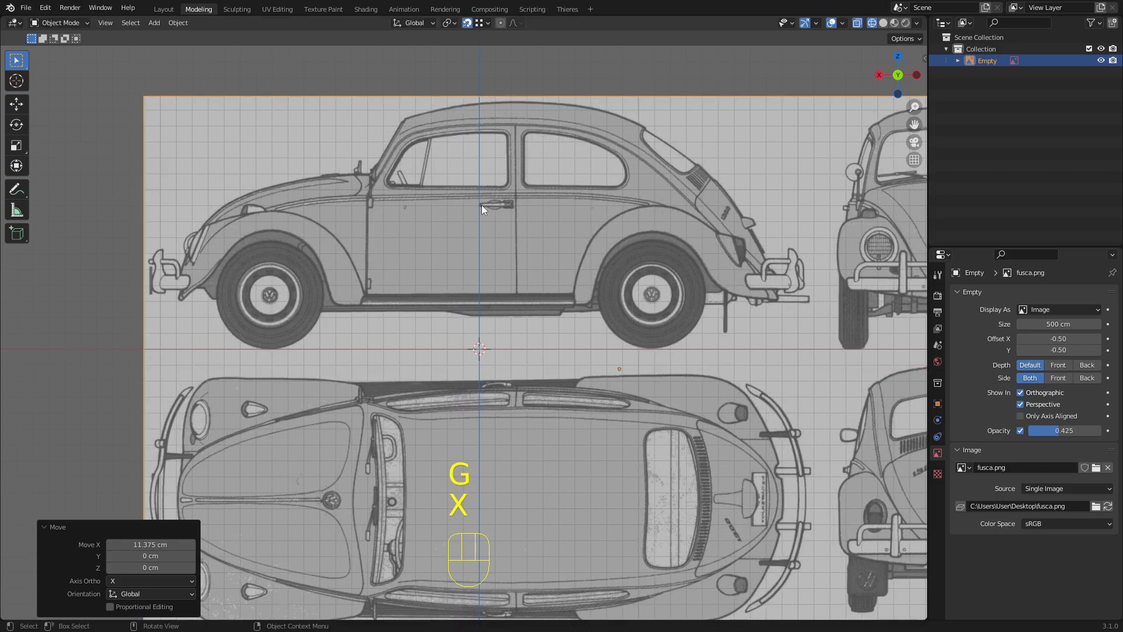
Step: Duplicate the blueprint and move the copy 618.58 cm along X, beside the original
{"action": "scroll", "coordinate": [473, 358], "scroll_direction": "down", "scroll_amount": 5}
{"action": "middle_click_drag", "start_coordinate": [479, 374], "coordinate": [470, 399]}
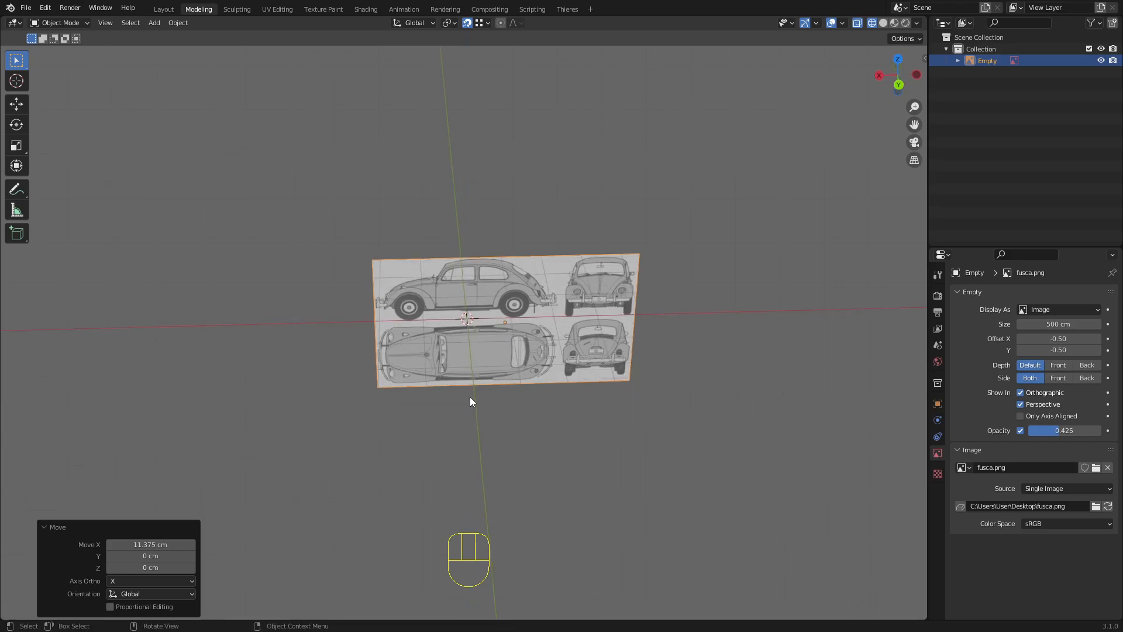
{"action": "scroll", "coordinate": [468, 354], "scroll_direction": "up", "scroll_amount": 2}
{"action": "key", "text": "shift+d"}
{"action": "key", "text": "x"}
{"action": "left_click", "coordinate": [290, 363]}
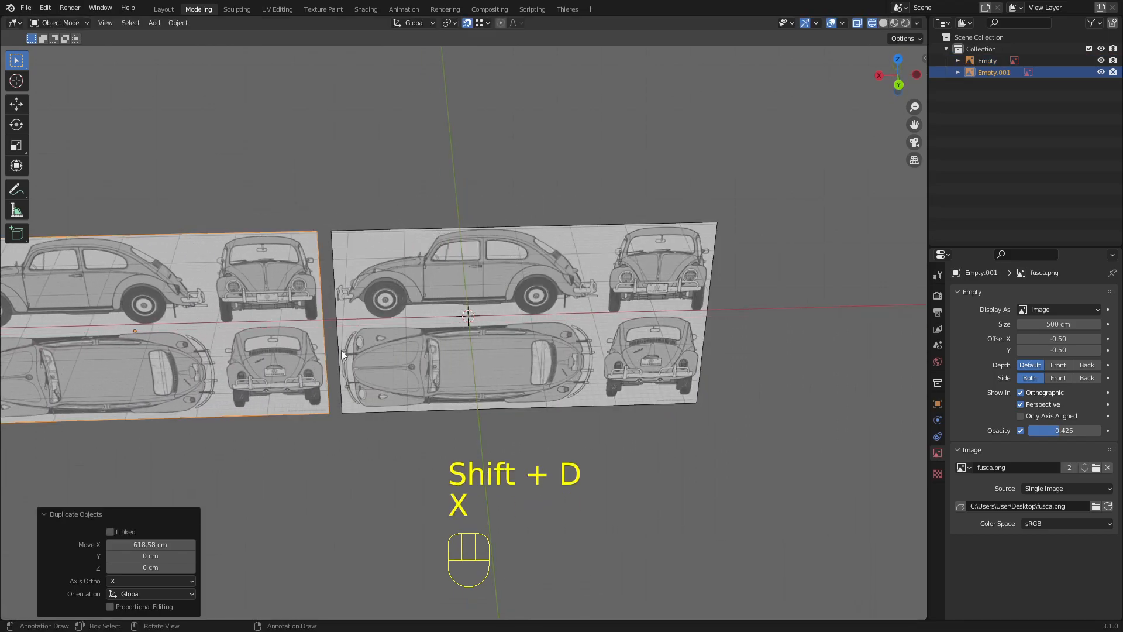
Step: Rotate the duplicated blueprint 90° about the global Z axis, perpendicular to the original
{"action": "middle_click_drag", "start_coordinate": [290, 363], "coordinate": [462, 314], "text": "shift"}
{"action": "scroll", "coordinate": [737, 237], "scroll_direction": "up", "scroll_amount": 3}
{"action": "middle_click_drag", "start_coordinate": [737, 237], "coordinate": [555, 296], "text": "shift"}
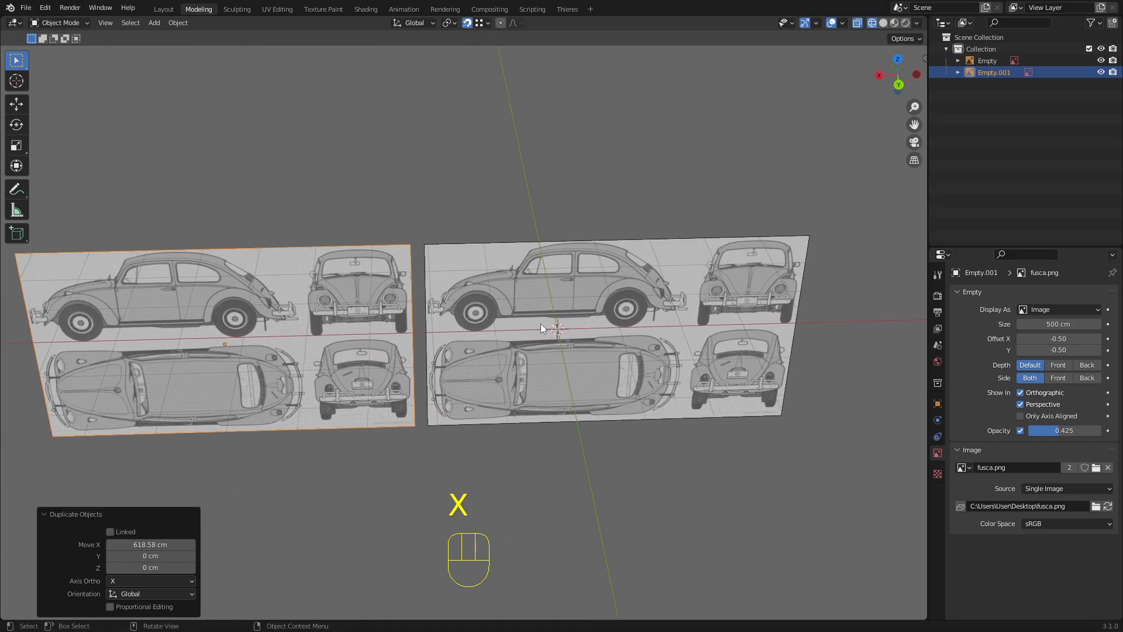
{"action": "scroll", "coordinate": [661, 169], "scroll_direction": "up", "scroll_amount": 2}
{"action": "scroll", "coordinate": [661, 168], "scroll_direction": "down", "scroll_amount": 4}
{"action": "middle_click_drag", "start_coordinate": [371, 354], "coordinate": [534, 209], "text": "shift"}
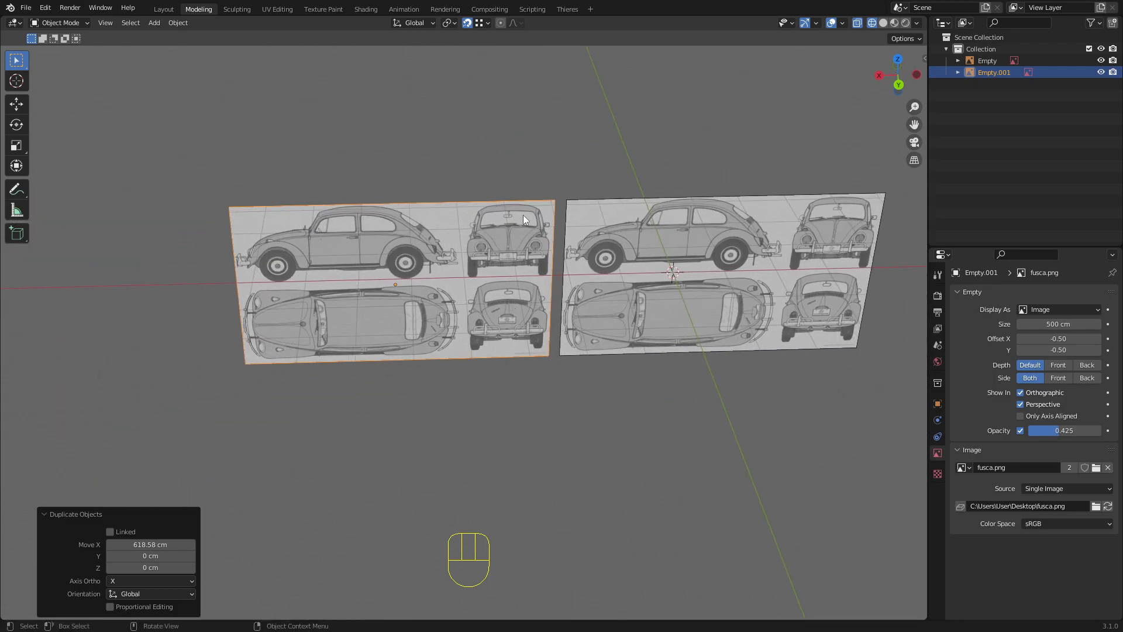
{"action": "key", "text": "r"}
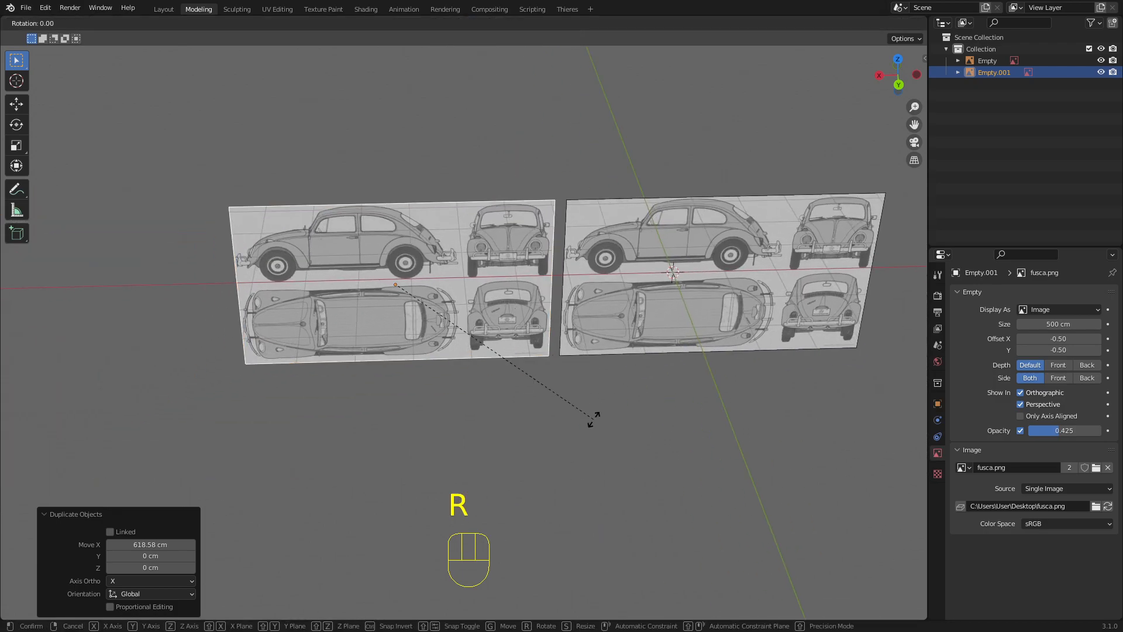
{"action": "key", "text": "z"}
{"action": "key", "text": "9"}
{"action": "key", "text": "0"}
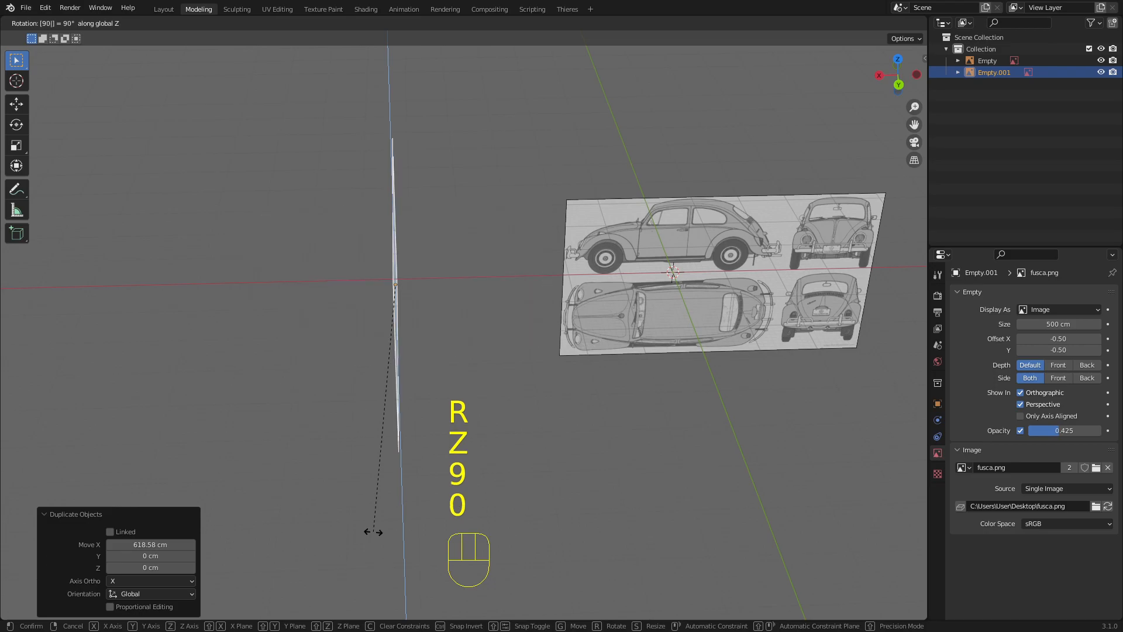
{"action": "key", "text": "Return"}
Step: Move the rotated blueprint 211.77 cm along Y, bringing its front view onto the vertical axis
{"action": "middle_click_drag", "start_coordinate": [454, 263], "coordinate": [500, 295]}
{"action": "scroll", "coordinate": [452, 275], "scroll_direction": "up", "scroll_amount": 3}
{"action": "key", "text": "g"}
{"action": "key", "text": "y"}
{"action": "left_click", "coordinate": [665, 252]}
Step: Nudge the rotated blueprint slightly along Y until the front view's centre line matches the vertical axis
{"action": "middle_click_drag", "start_coordinate": [412, 135], "coordinate": [526, 267], "text": "shift"}
{"action": "scroll", "coordinate": [458, 217], "scroll_direction": "up", "scroll_amount": 6}
{"action": "key", "text": "g"}
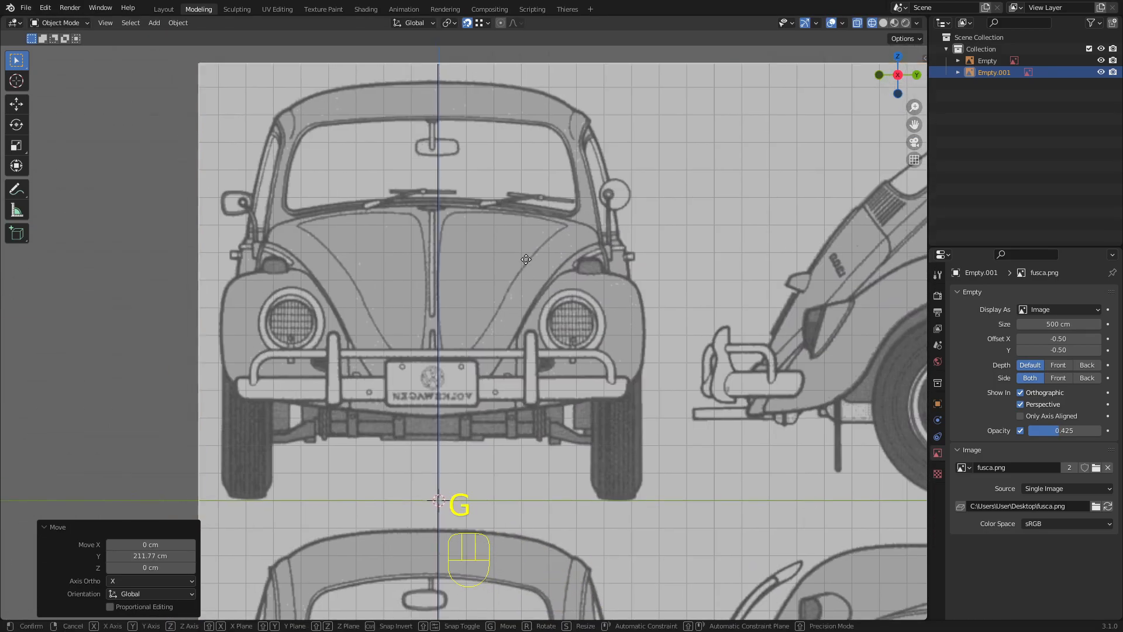
{"action": "key", "text": "y"}
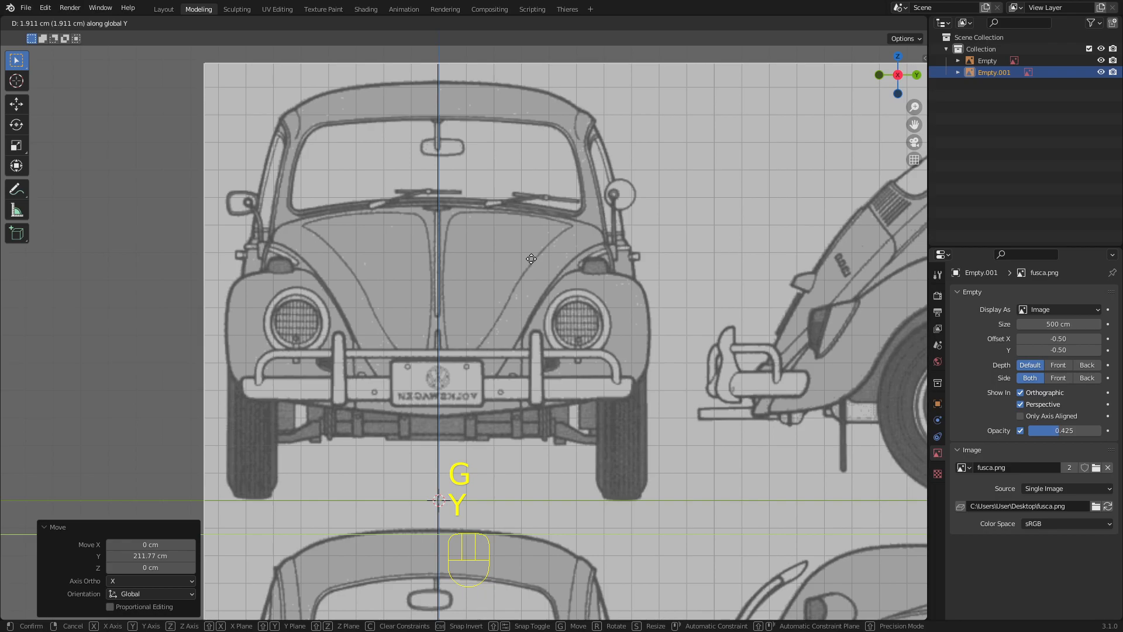
{"action": "left_click", "coordinate": [454, 363]}
{"action": "scroll", "coordinate": [412, 416], "scroll_direction": "up", "scroll_amount": 3}
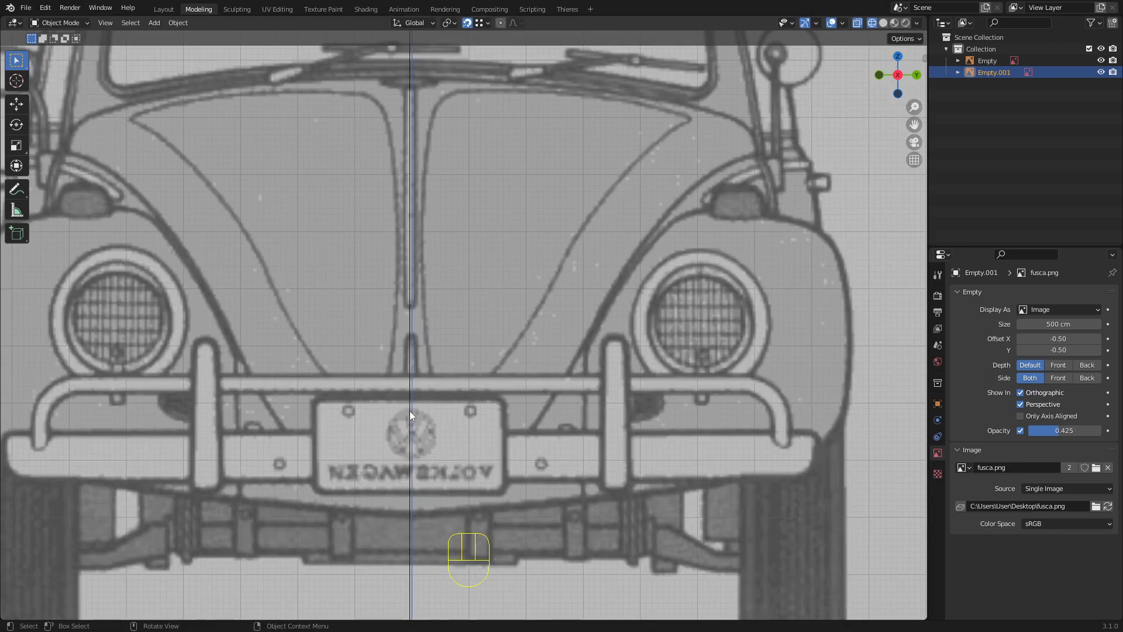
Step: Select the side-view blueprint and examine how the front view's centre line aligns with it
{"action": "scroll", "coordinate": [410, 410], "scroll_direction": "down", "scroll_amount": 9}
{"action": "middle_click_drag", "start_coordinate": [414, 398], "coordinate": [448, 309]}
{"action": "left_click", "coordinate": [528, 243]}
{"action": "middle_click_drag", "start_coordinate": [444, 398], "coordinate": [494, 362]}
{"action": "scroll", "coordinate": [466, 328], "scroll_direction": "up", "scroll_amount": 6}
{"action": "scroll", "coordinate": [425, 246], "scroll_direction": "up", "scroll_amount": 1}
{"action": "scroll", "coordinate": [427, 428], "scroll_direction": "down", "scroll_amount": 2}
{"action": "scroll", "coordinate": [440, 462], "scroll_direction": "up", "scroll_amount": 2}
{"action": "scroll", "coordinate": [442, 460], "scroll_direction": "down", "scroll_amount": 5}
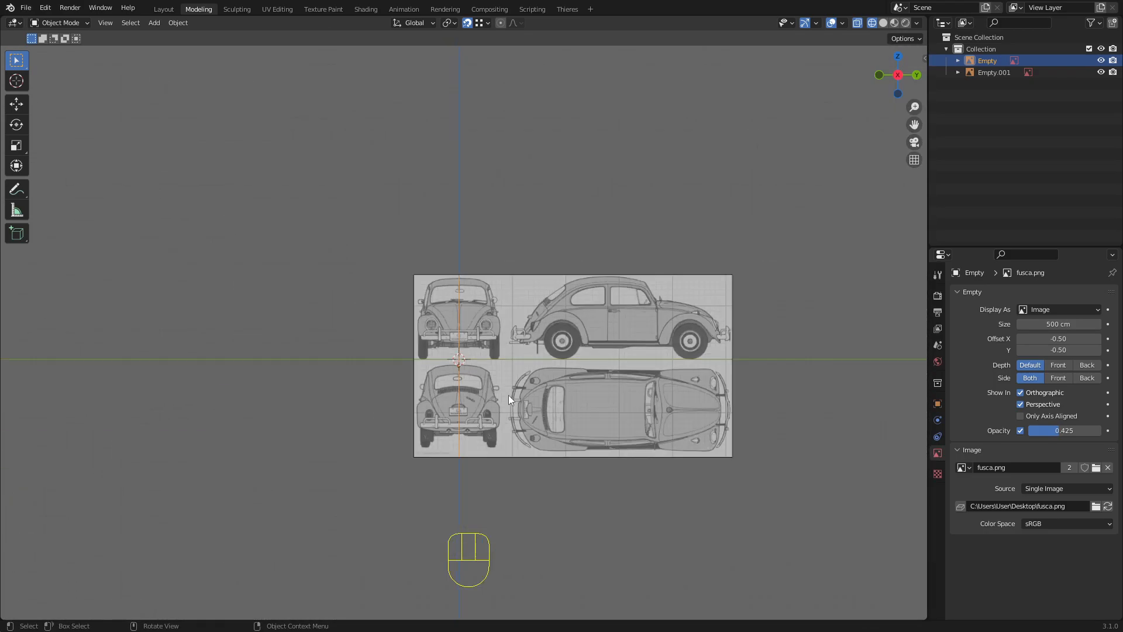
Step: Move the rotated blueprint -325.28 cm along X, closer to the side-view blueprint
{"action": "middle_click_drag", "start_coordinate": [507, 395], "coordinate": [371, 447]}
{"action": "left_click", "coordinate": [380, 402]}
{"action": "scroll", "coordinate": [423, 480], "scroll_direction": "down", "scroll_amount": 2}
{"action": "key", "text": "g"}
{"action": "key", "text": "y"}
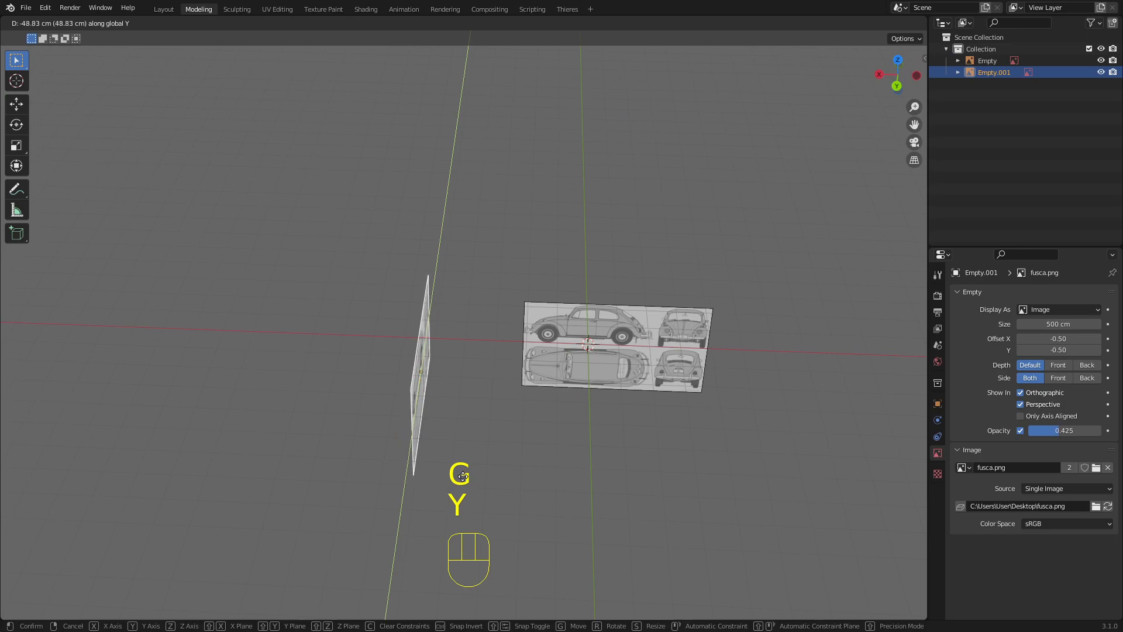
{"action": "key", "text": "x"}
{"action": "left_click", "coordinate": [526, 480]}
Step: Rename the rotated blueprint as frontal
{"action": "mouse_move", "coordinate": [580, 346]}
{"action": "middle_mouse_down"}
{"action": "mouse_move", "coordinate": [567, 346]}
{"action": "mouse_move", "coordinate": [599, 349]}
{"action": "middle_mouse_up"}
{"action": "key", "text": "F2"}
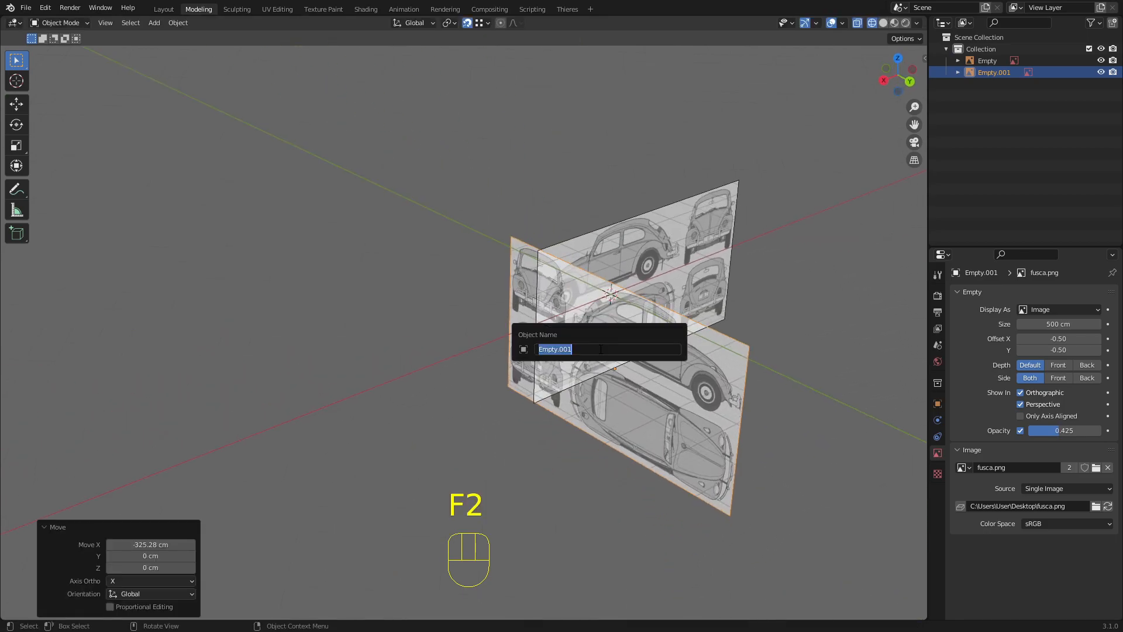
{"action": "type", "text": "frontal"}
{"action": "key", "text": "Return"}
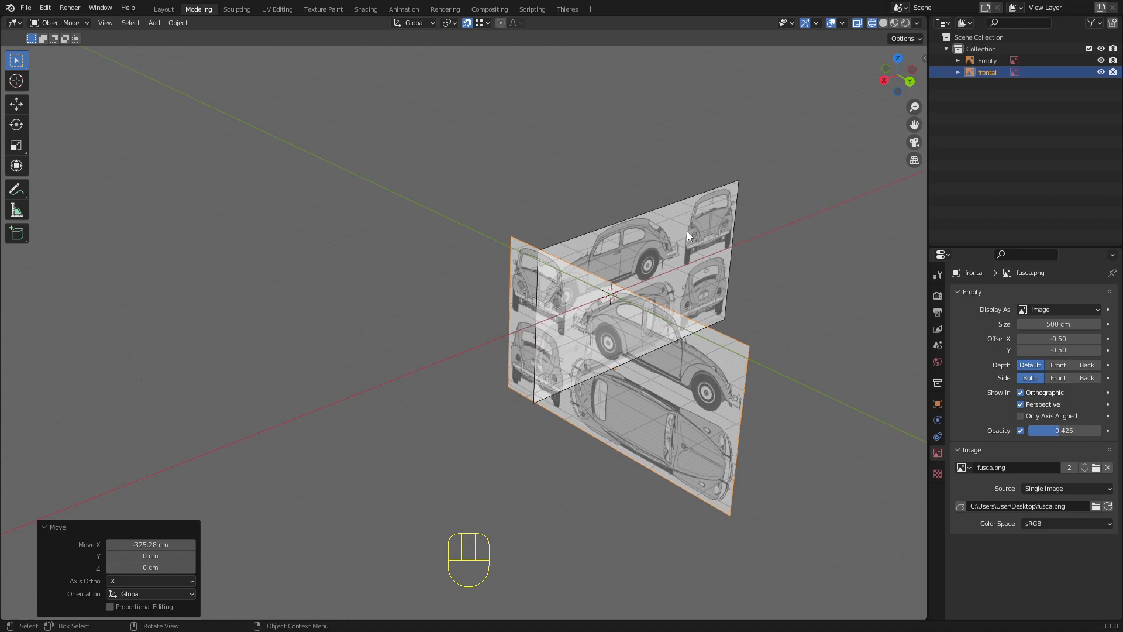
Step: Rename the original side-view blueprint as lateral
{"action": "left_click", "coordinate": [684, 234]}
{"action": "key", "text": "F2"}
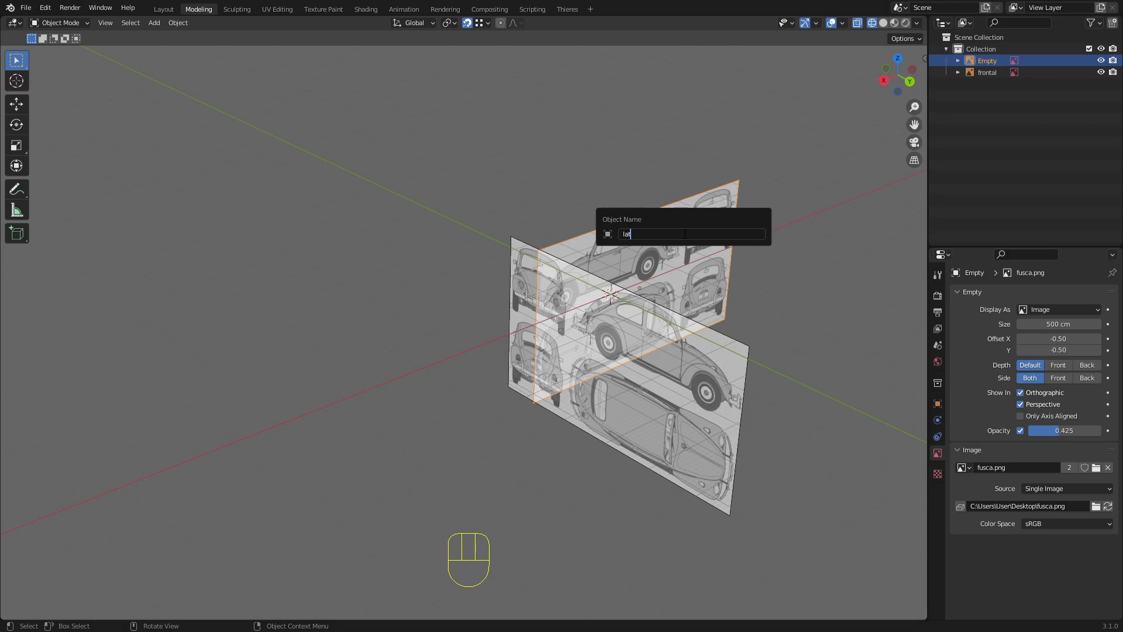
{"action": "key", "text": "Return"}
Step: Duplicate the frontal blueprint and move the copy -653.99 cm along X, past the far end of the lateral blueprint
{"action": "left_click", "coordinate": [721, 412]}
{"action": "middle_click_drag", "start_coordinate": [400, 360], "coordinate": [402, 367]}
{"action": "scroll", "coordinate": [402, 368], "scroll_direction": "down", "scroll_amount": 4}
{"action": "key", "text": "shift+d"}
{"action": "key", "text": "y"}
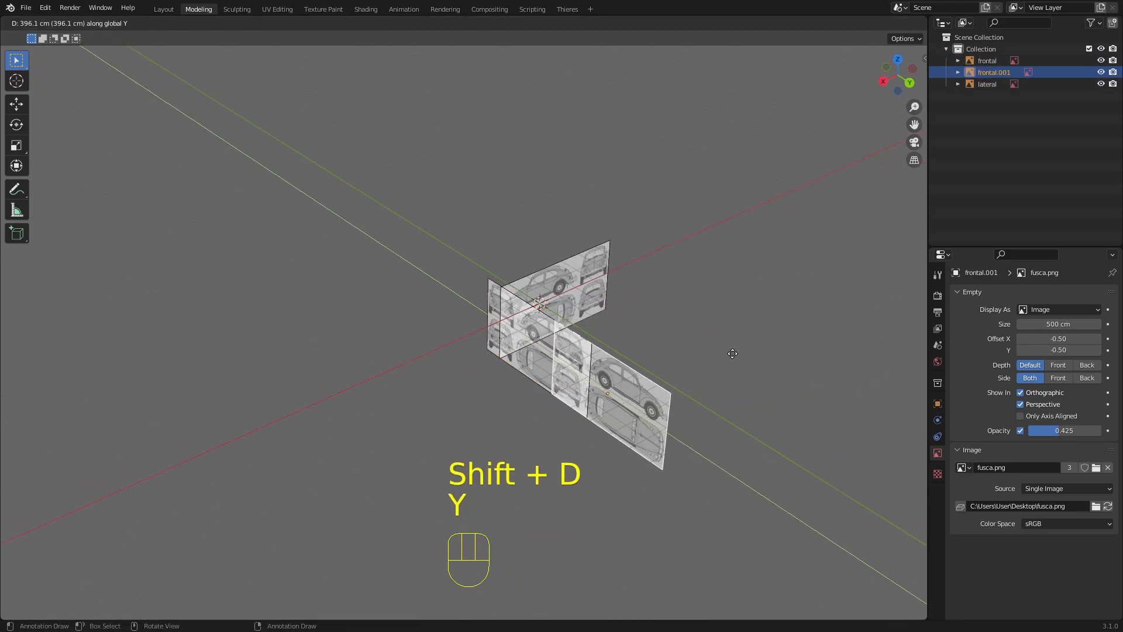
{"action": "key", "text": "x"}
{"action": "left_click", "coordinate": [659, 363]}
Step: Hide the frontal blueprint to leave its duplicate and the lateral blueprint in view
{"action": "middle_click_drag", "start_coordinate": [658, 363], "coordinate": [495, 316]}
{"action": "middle_click_drag", "start_coordinate": [495, 316], "coordinate": [485, 281], "text": "shift"}
{"action": "middle_click_drag", "start_coordinate": [485, 281], "coordinate": [480, 283], "text": "alt"}
{"action": "scroll", "coordinate": [460, 236], "scroll_direction": "up", "scroll_amount": 5}
{"action": "middle_click_drag", "start_coordinate": [460, 236], "coordinate": [496, 259]}
{"action": "scroll", "coordinate": [497, 258], "scroll_direction": "down", "scroll_amount": 4}
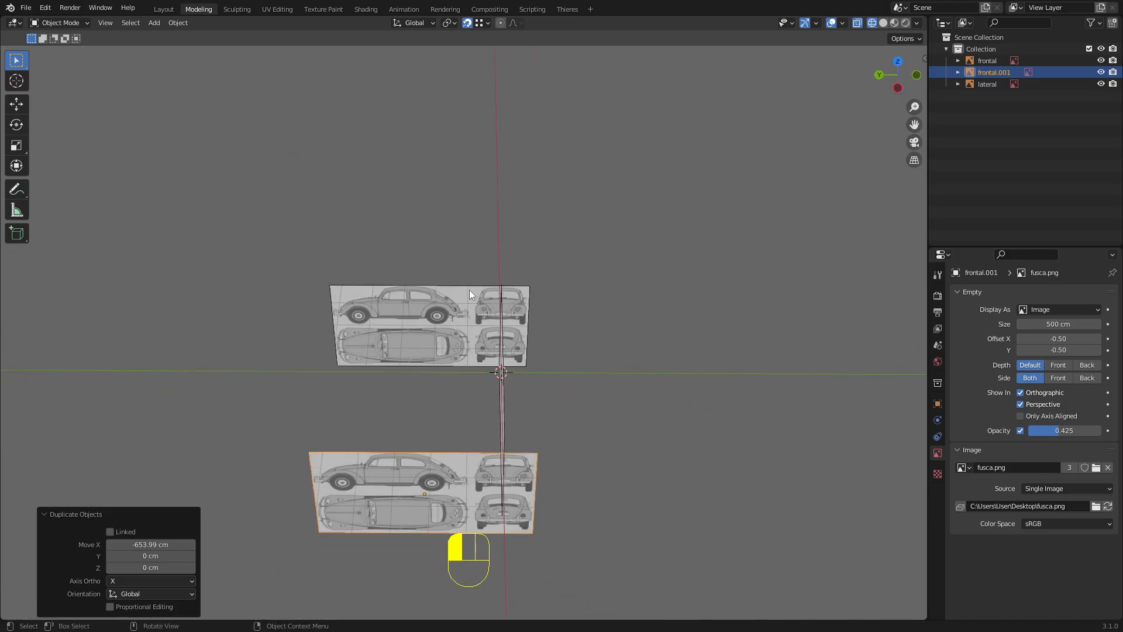
{"action": "left_click", "coordinate": [500, 313]}
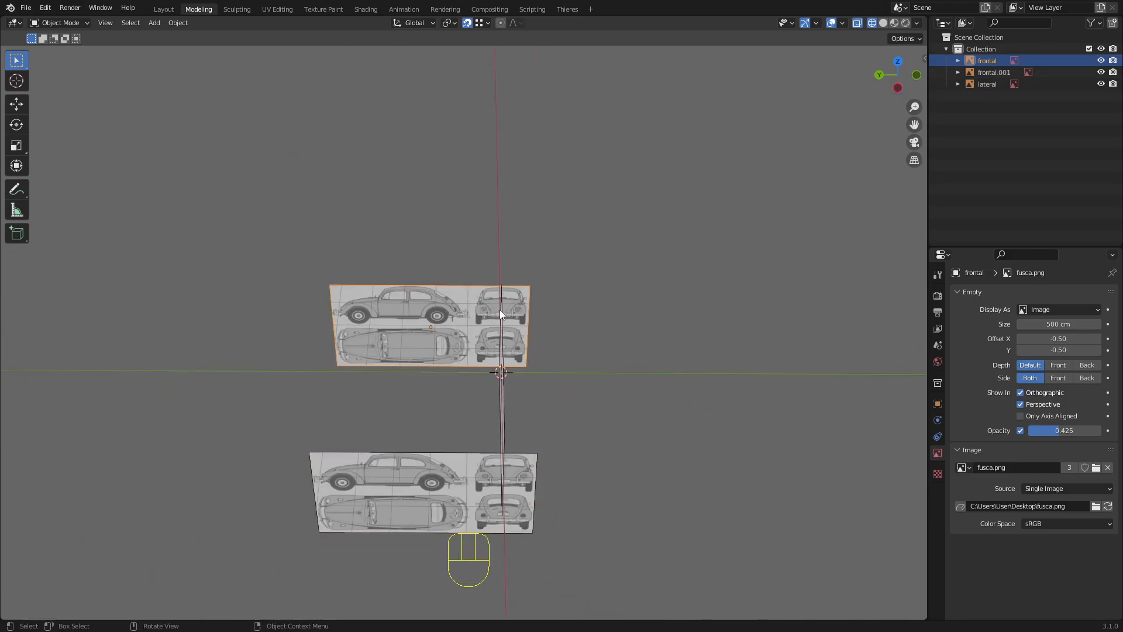
{"action": "left_click", "coordinate": [1101, 60]}
{"action": "middle_click_drag", "start_coordinate": [529, 422], "coordinate": [499, 338]}
{"action": "scroll", "coordinate": [492, 327], "scroll_direction": "up", "scroll_amount": 4}
{"action": "middle_click_drag", "start_coordinate": [477, 301], "coordinate": [472, 294]}
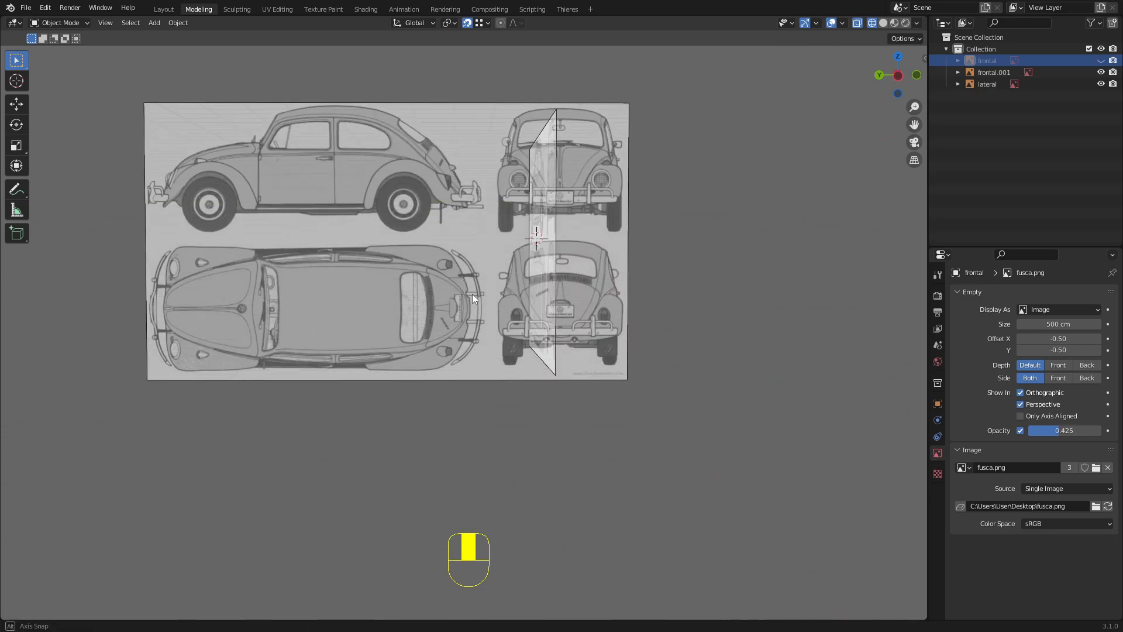
Step: Raise the frontal duplicate 165.12 cm along Z so the rear view's tyres stand on the Y axis line
{"action": "left_click", "coordinate": [595, 289]}
{"action": "middle_click_drag", "start_coordinate": [595, 289], "coordinate": [515, 349], "text": "alt"}
{"action": "scroll", "coordinate": [498, 389], "scroll_direction": "up", "scroll_amount": 3}
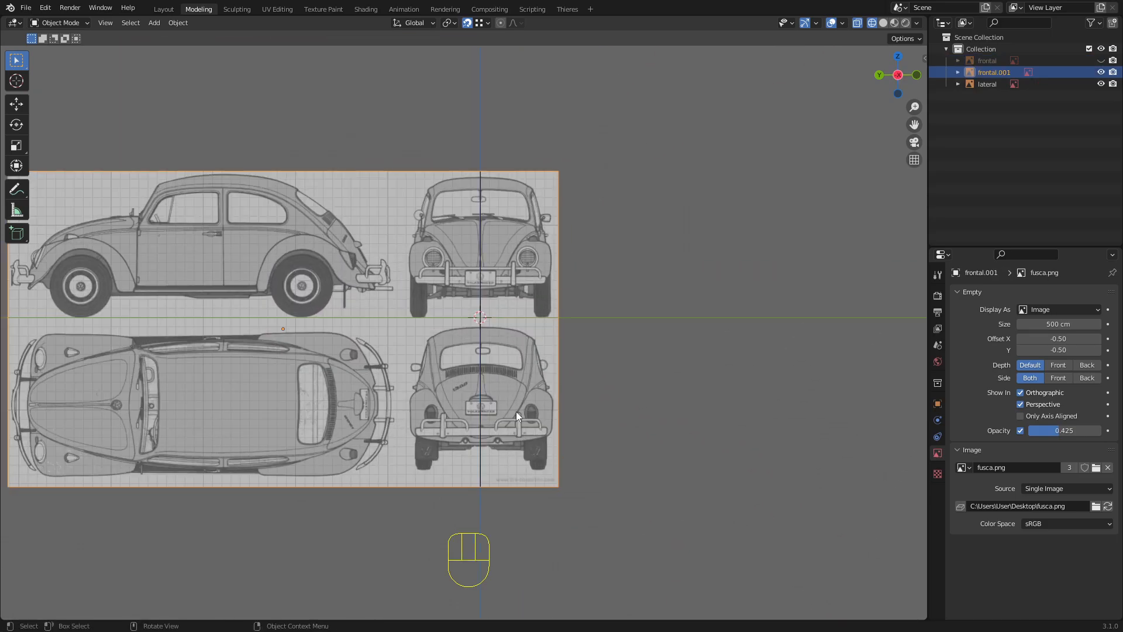
{"action": "scroll", "coordinate": [475, 317], "scroll_direction": "up", "scroll_amount": 2}
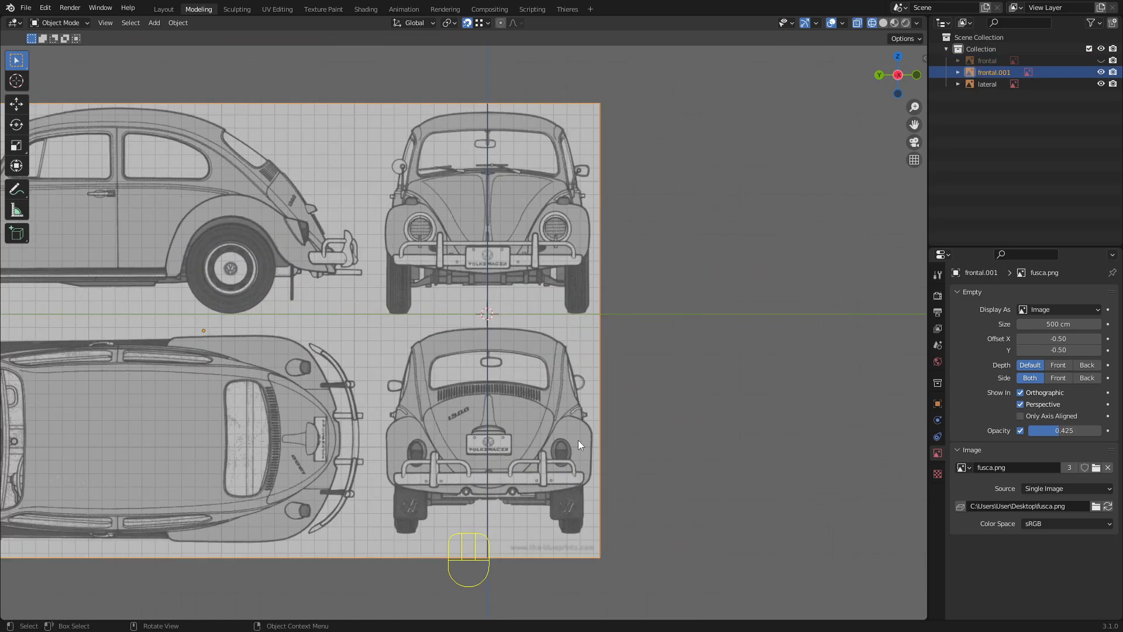
{"action": "key", "text": "g"}
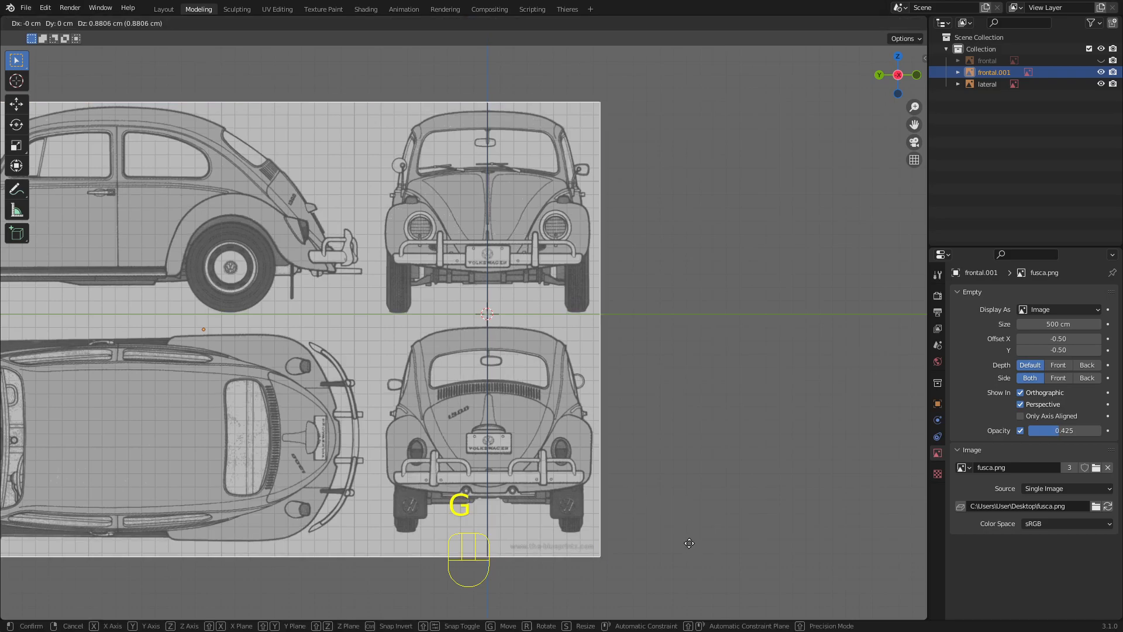
{"action": "key", "text": "z"}
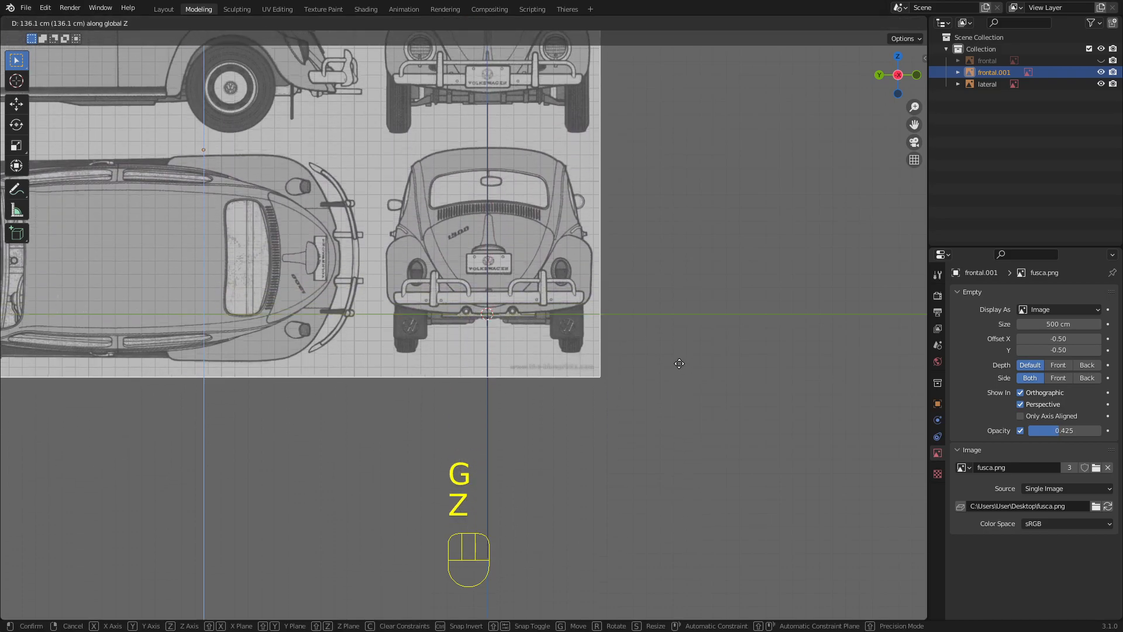
{"action": "left_click", "coordinate": [676, 330]}
Step: Shift the frontal duplicate 1.2741 cm along Y to bring the rear view's centre onto the vertical axis
{"action": "scroll", "coordinate": [412, 306], "scroll_direction": "up", "scroll_amount": 3}
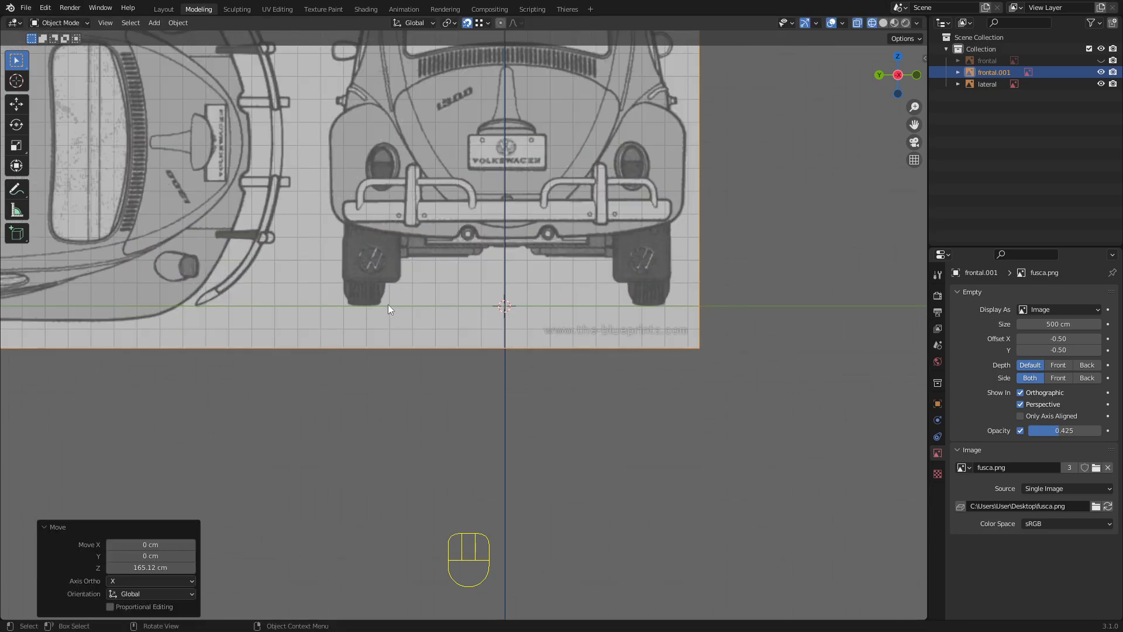
{"action": "middle_click_drag", "start_coordinate": [427, 306], "coordinate": [578, 373], "text": "shift"}
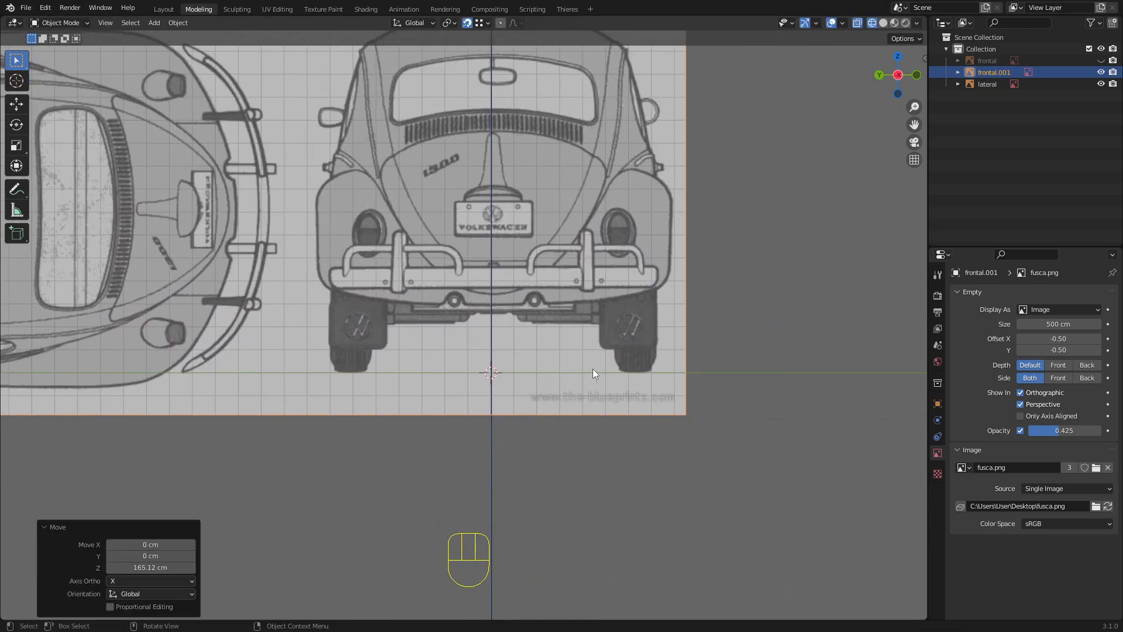
{"action": "key", "text": "g"}
{"action": "key", "text": "y"}
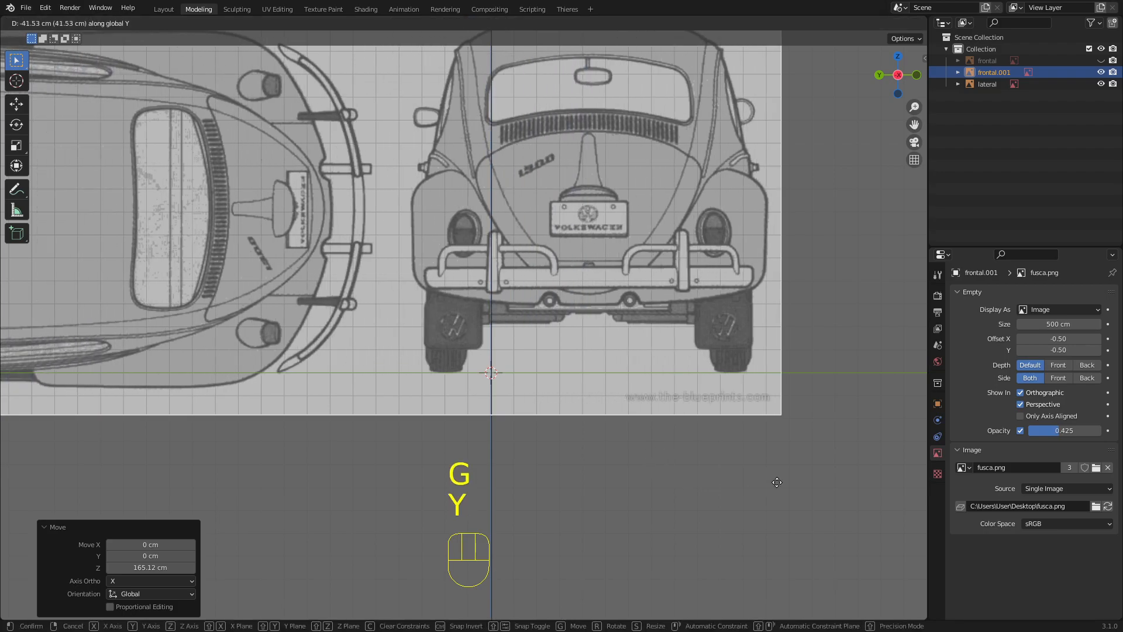
{"action": "left_click", "coordinate": [675, 474]}
Step: Fine-tune the frontal duplicate by -0.42667 cm along Y to centre the rear bumper and number plate on the vertical axis
{"action": "scroll", "coordinate": [487, 299], "scroll_direction": "up", "scroll_amount": 4}
{"action": "scroll", "coordinate": [486, 300], "scroll_direction": "down", "scroll_amount": 3}
{"action": "scroll", "coordinate": [497, 301], "scroll_direction": "up", "scroll_amount": 6}
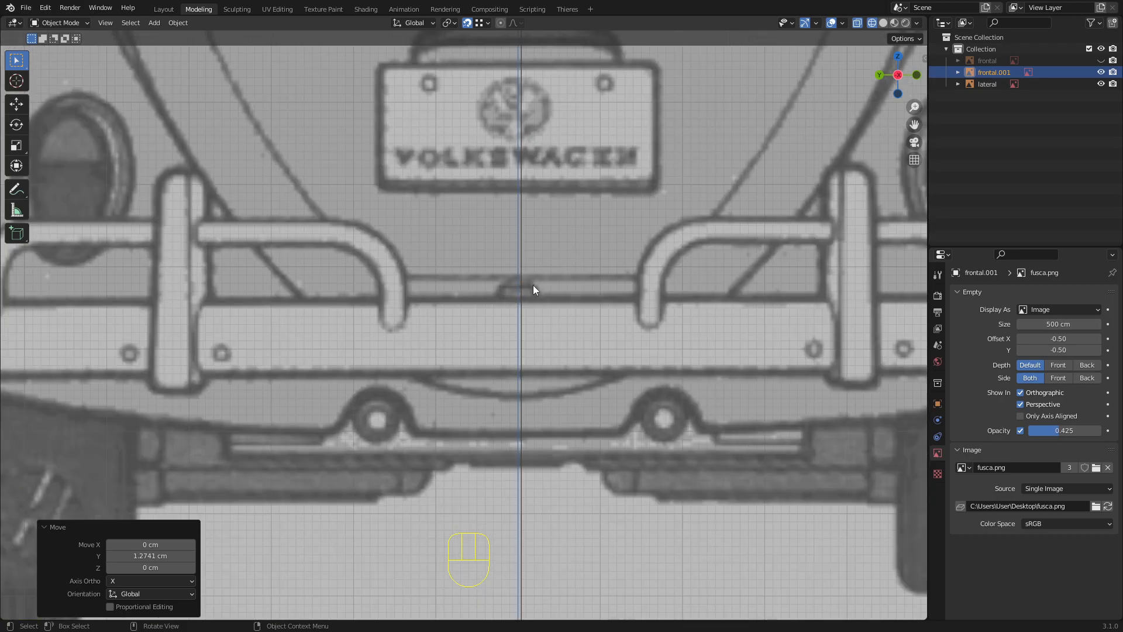
{"action": "key", "text": "g"}
{"action": "key", "text": "y"}
{"action": "left_click", "coordinate": [598, 353]}
{"action": "scroll", "coordinate": [511, 336], "scroll_direction": "down", "scroll_amount": 6}
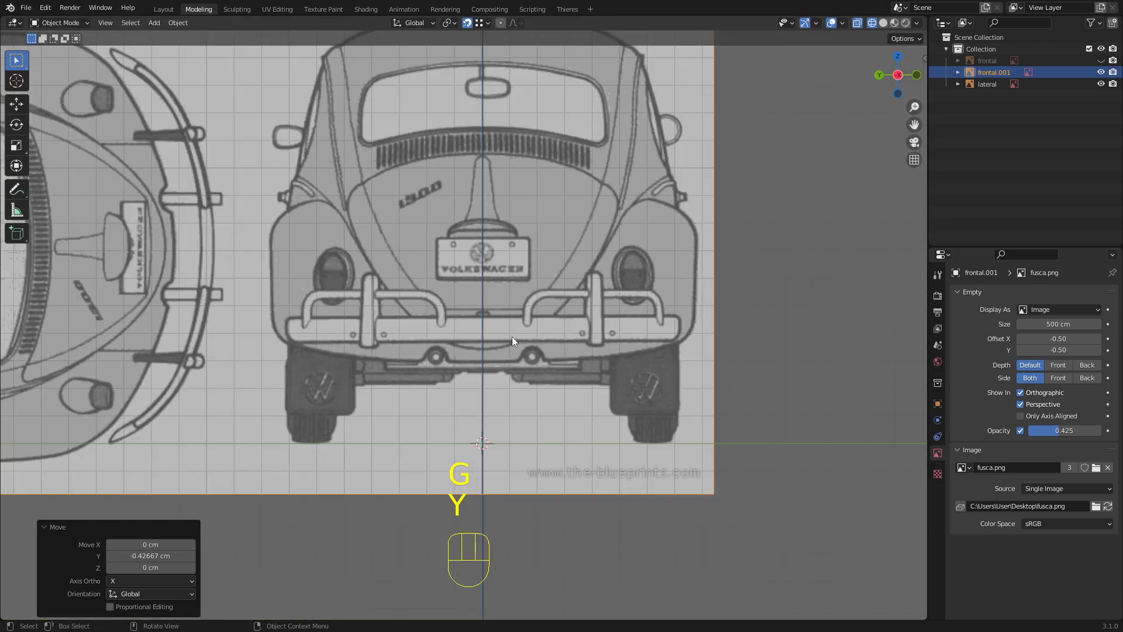
Step: Move the rear-view blueprint 107.38 cm along X, closer to the lateral blueprint
{"action": "scroll", "coordinate": [511, 336], "scroll_direction": "down", "scroll_amount": 4}
{"action": "middle_click_drag", "start_coordinate": [436, 261], "coordinate": [528, 366]}
{"action": "key", "text": "g"}
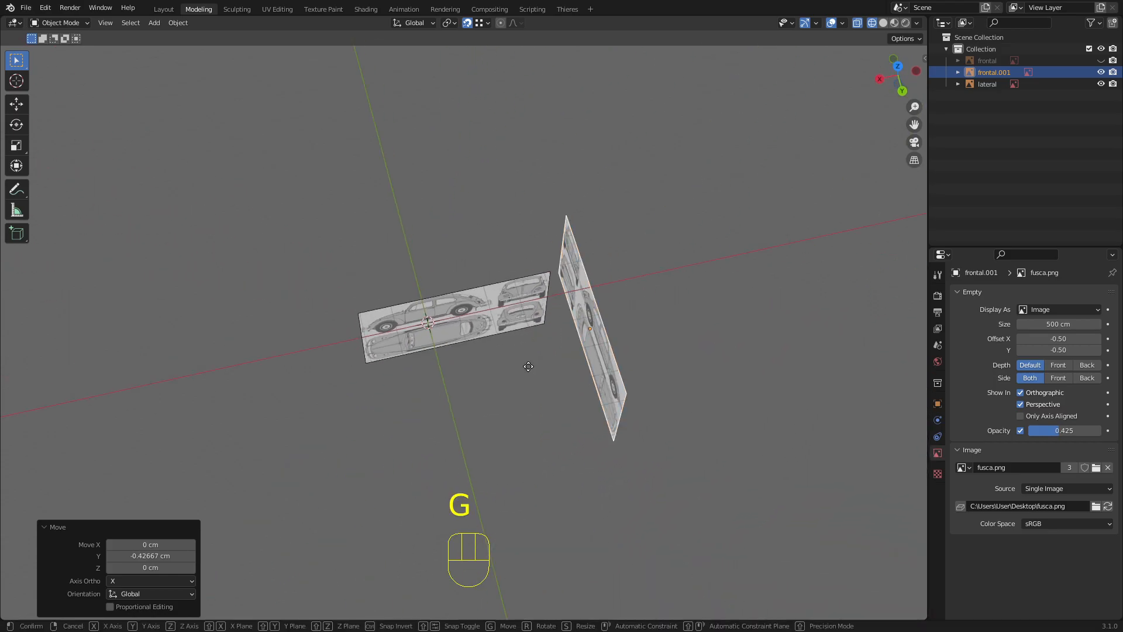
{"action": "key", "text": "y"}
{"action": "key", "text": "x"}
{"action": "left_click", "coordinate": [494, 377]}
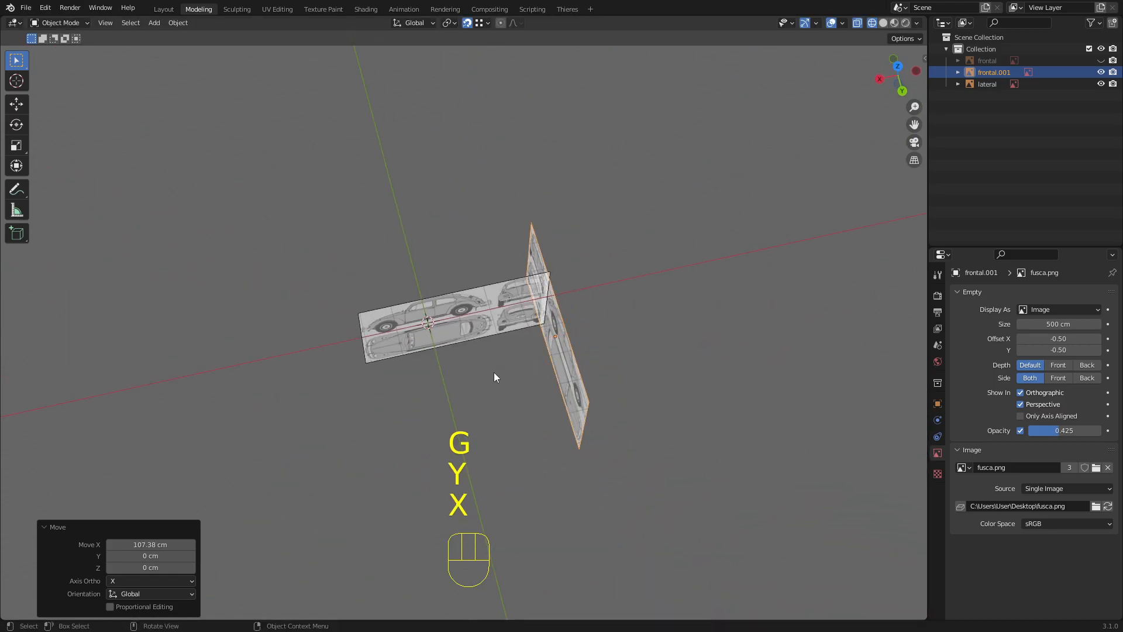
Step: Rename the rear-view blueprint to posterior and unhide the frontal blueprint
{"action": "key", "text": "F2"}
{"action": "type", "text": "P"}
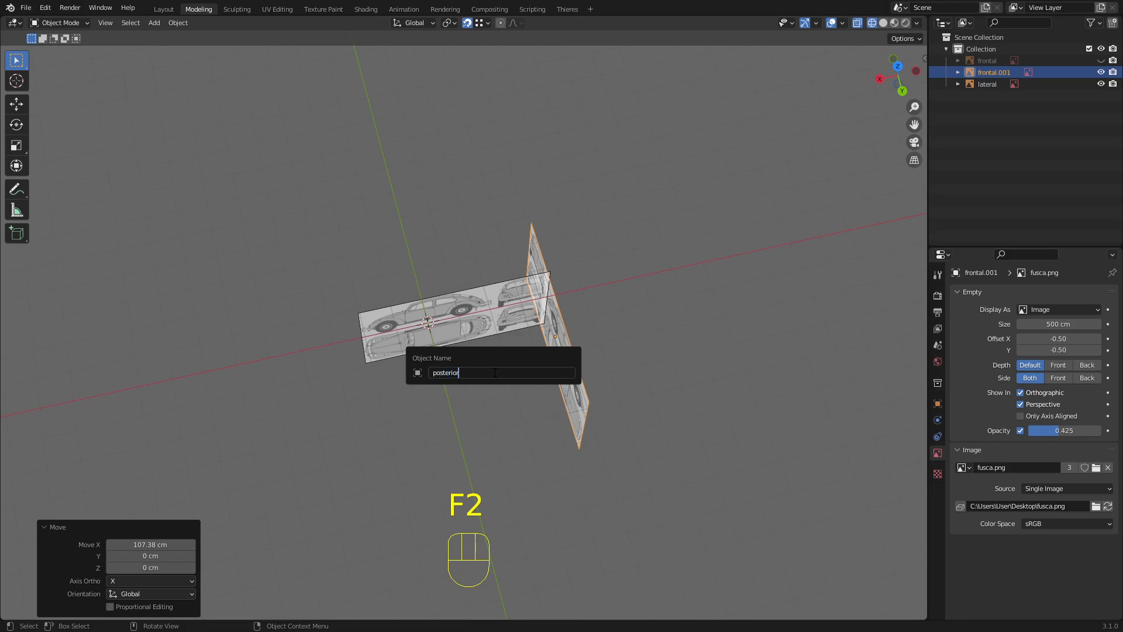
{"action": "type", "text": "osterior"}
{"action": "key", "text": "Return"}
{"action": "middle_click_drag", "start_coordinate": [675, 309], "coordinate": [505, 306]}
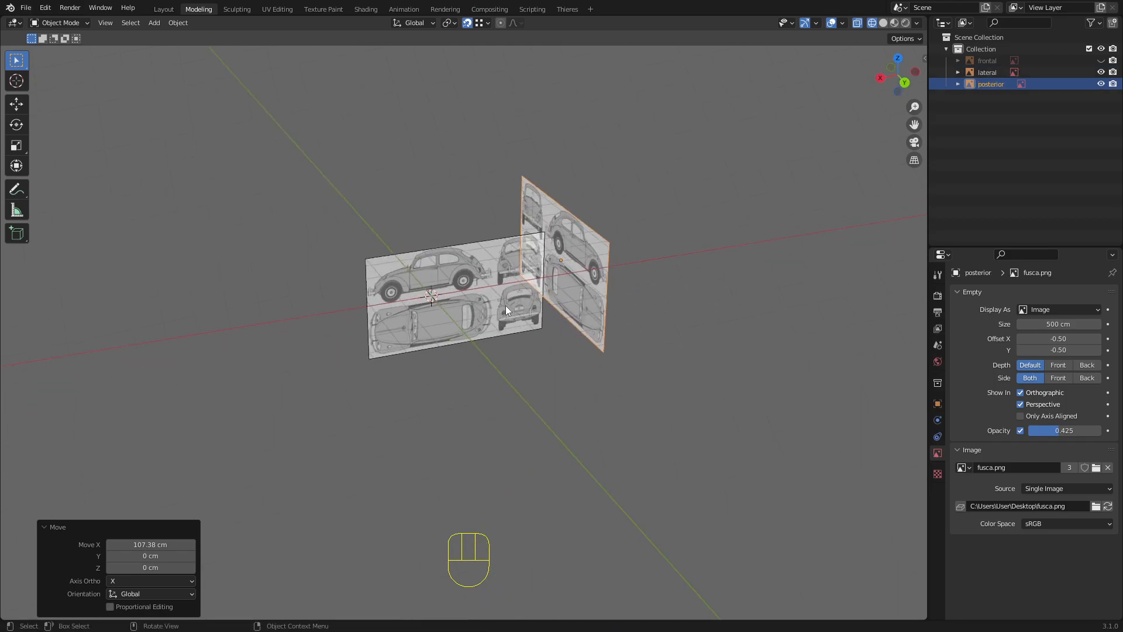
{"action": "left_click", "coordinate": [1101, 60]}
Step: Duplicate the lateral blueprint and move the copy 358.77 cm up along Z
{"action": "middle_click_drag", "start_coordinate": [579, 228], "coordinate": [486, 250]}
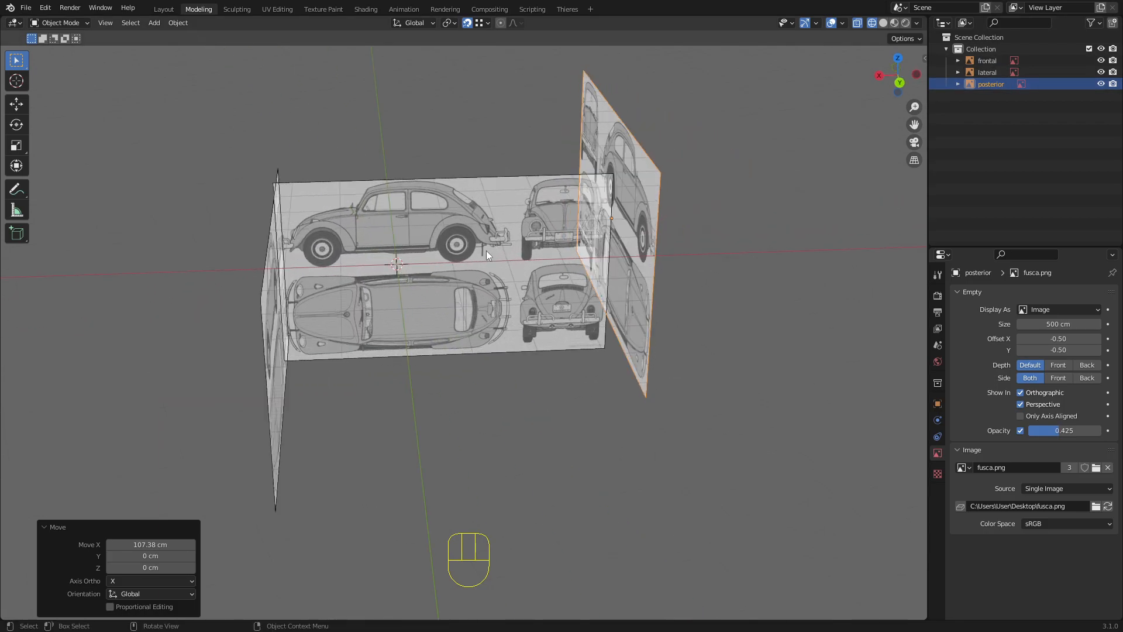
{"action": "left_click", "coordinate": [486, 251]}
{"action": "key", "text": "shift"}
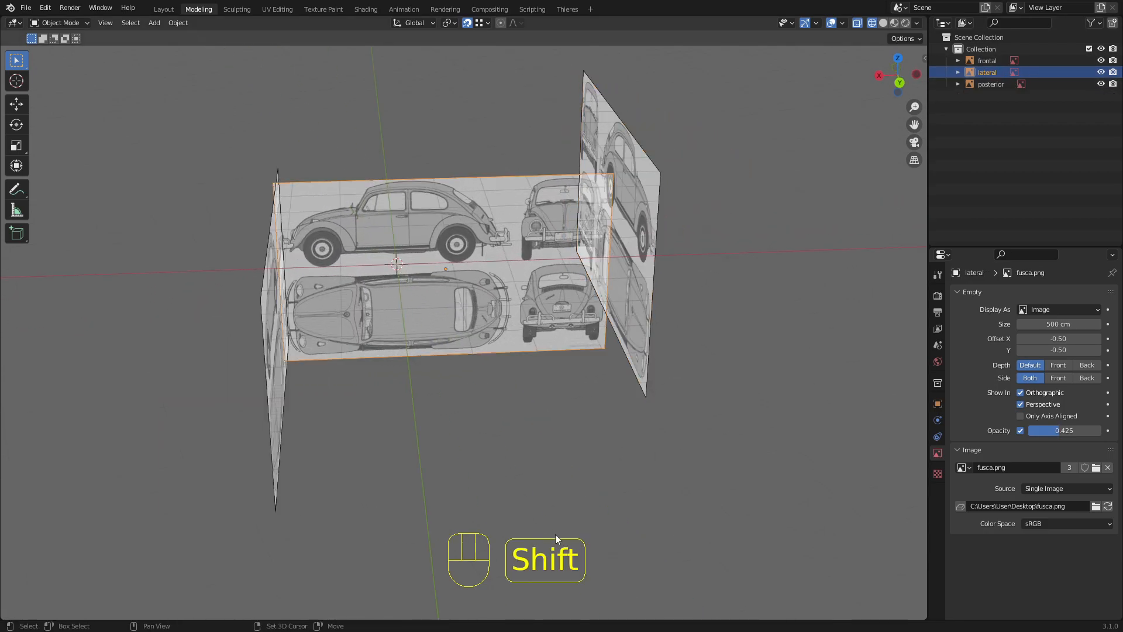
{"action": "middle_click_drag", "start_coordinate": [702, 572], "coordinate": [702, 502]}
{"action": "key", "text": "shift+d"}
{"action": "key", "text": "z"}
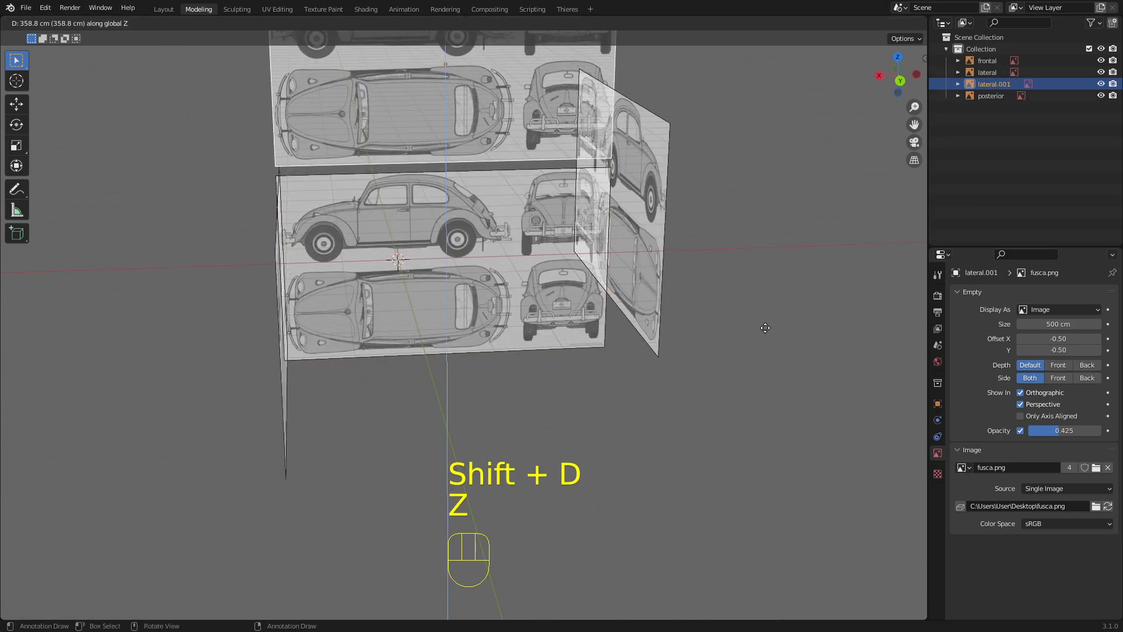
{"action": "left_click", "coordinate": [646, 364]}
Step: Examine the raised lateral duplicate and its top view of the car in relation to the other blueprints
{"action": "scroll", "coordinate": [646, 364], "scroll_direction": "down", "scroll_amount": 2}
{"action": "middle_click_drag", "start_coordinate": [645, 359], "coordinate": [471, 241]}
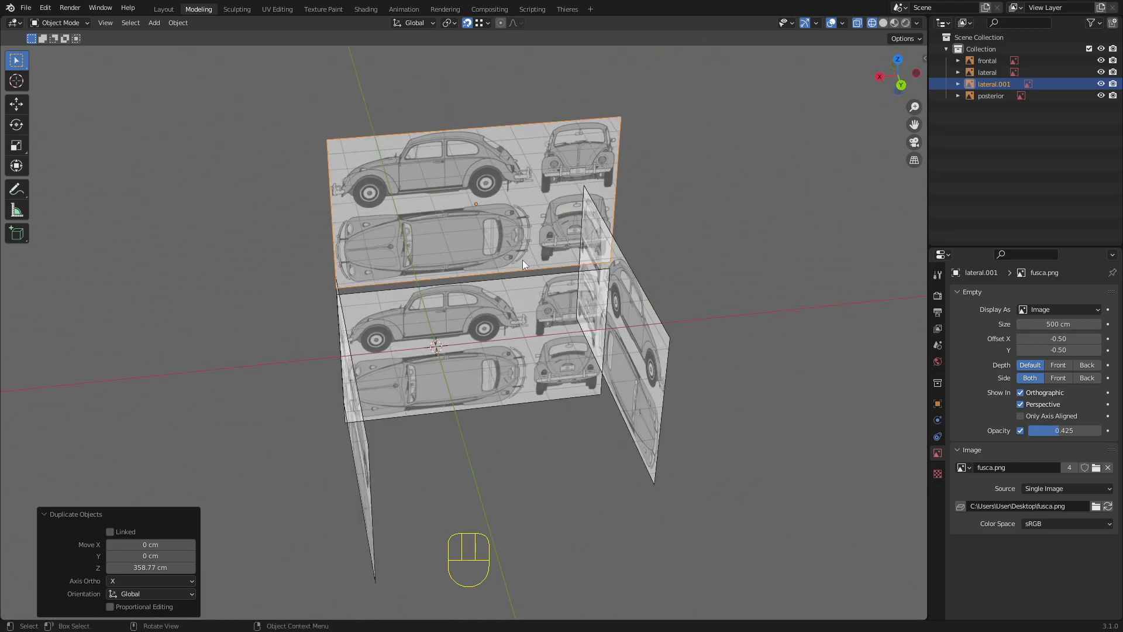
{"action": "middle_click_drag", "start_coordinate": [531, 265], "coordinate": [574, 223]}
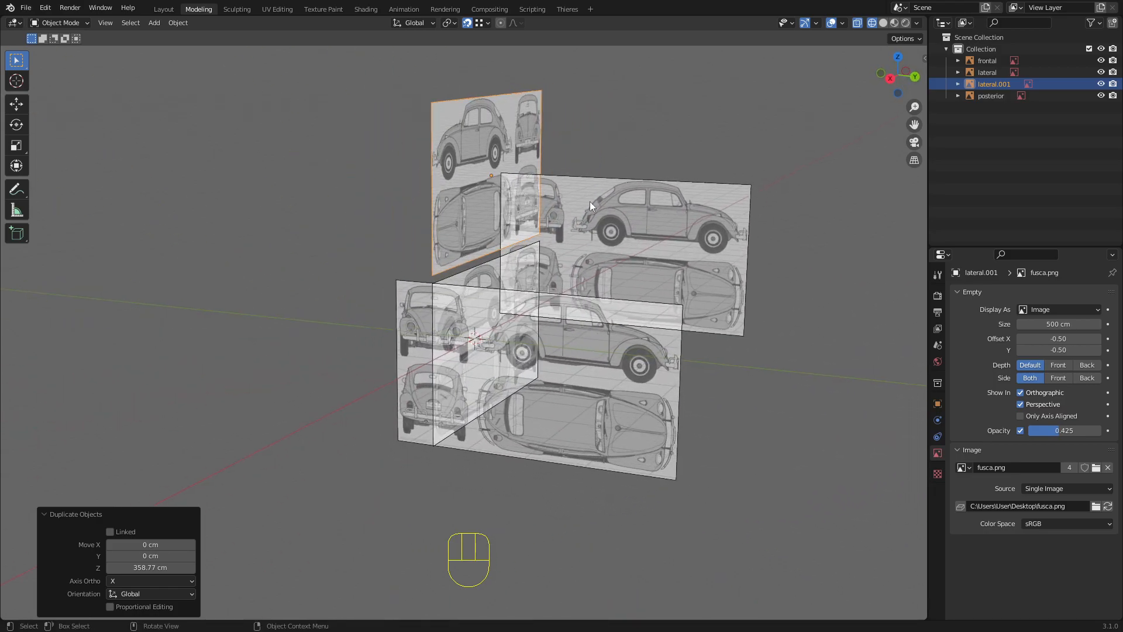
{"action": "middle_click_drag", "start_coordinate": [637, 146], "coordinate": [433, 229]}
{"action": "scroll", "coordinate": [450, 187], "scroll_direction": "up", "scroll_amount": 3}
{"action": "middle_click_drag", "start_coordinate": [405, 58], "coordinate": [419, 141], "text": "shift"}
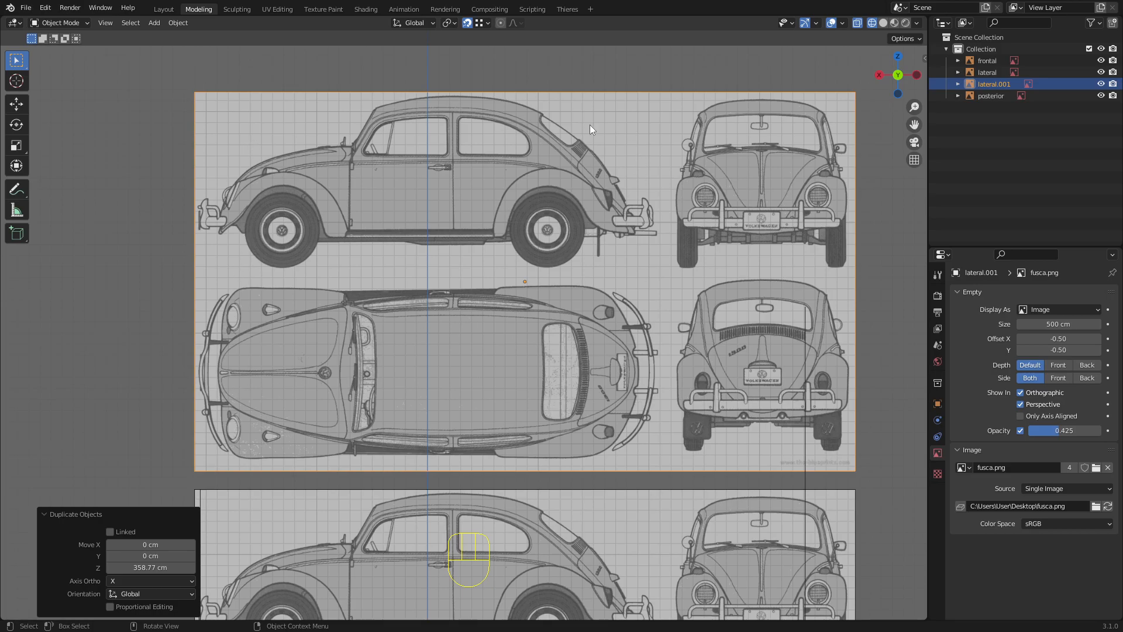
{"action": "scroll", "coordinate": [467, 322], "scroll_direction": "down", "scroll_amount": 3}
{"action": "scroll", "coordinate": [482, 309], "scroll_direction": "up", "scroll_amount": 4}
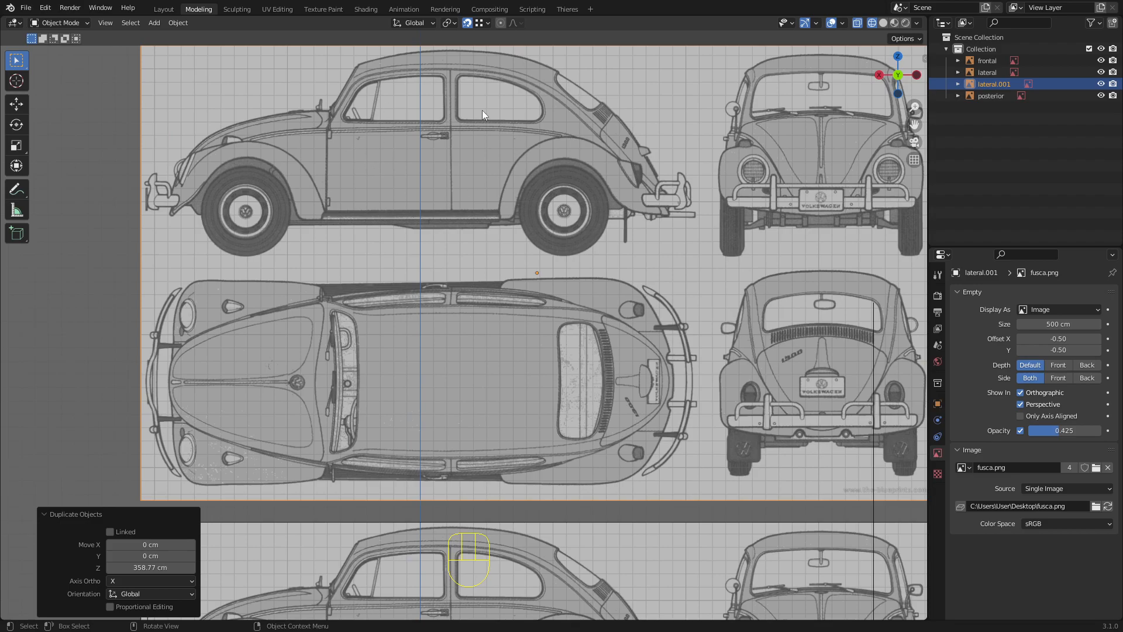
{"action": "scroll", "coordinate": [465, 379], "scroll_direction": "down", "scroll_amount": 2}
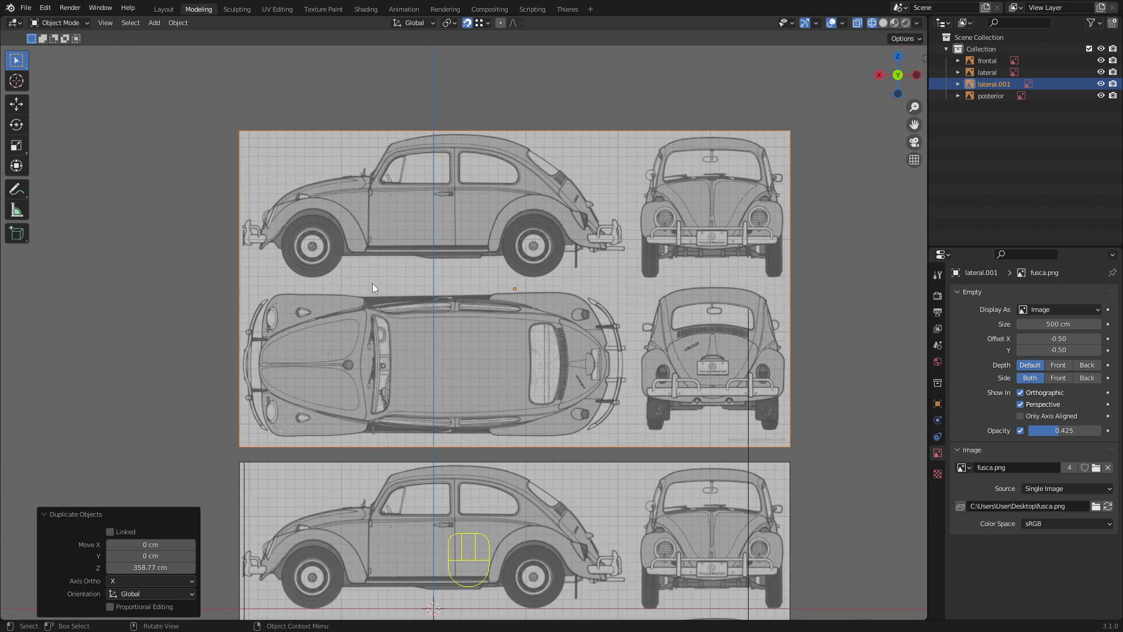
{"action": "scroll", "coordinate": [686, 332], "scroll_direction": "down", "scroll_amount": 2}
{"action": "middle_click_drag", "start_coordinate": [505, 294], "coordinate": [483, 466]}
{"action": "scroll", "coordinate": [560, 318], "scroll_direction": "up", "scroll_amount": 4}
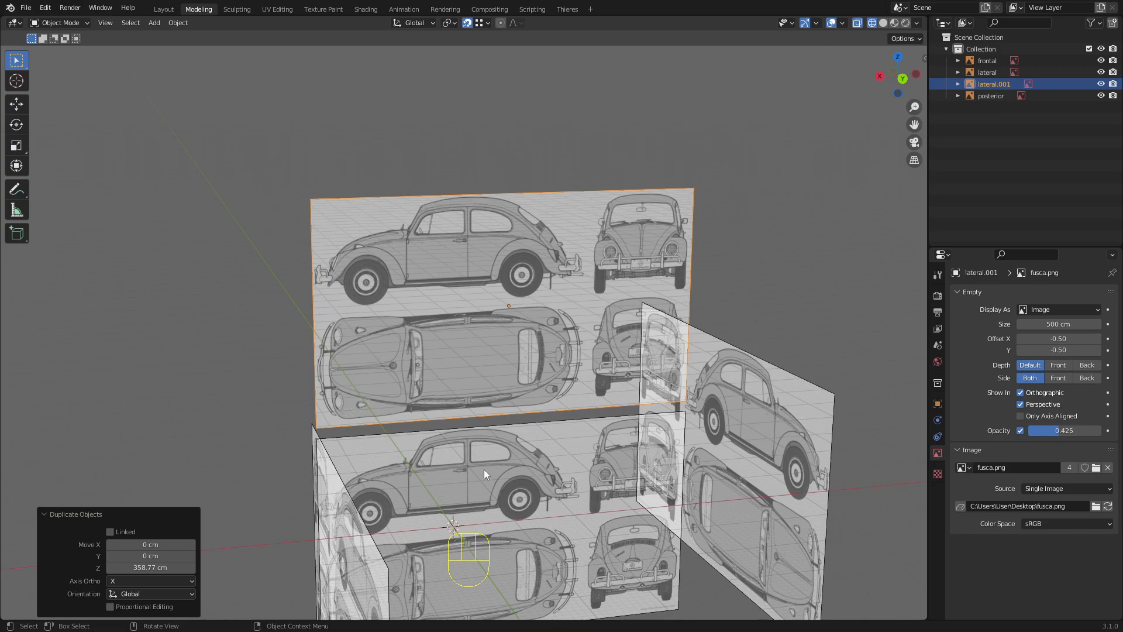
Step: Rotate the lateral duplicate 90° around the global X axis so it lies flat
{"action": "middle_click_drag", "start_coordinate": [483, 346], "coordinate": [603, 316], "text": "alt"}
{"action": "key", "text": "r"}
{"action": "key", "text": "z"}
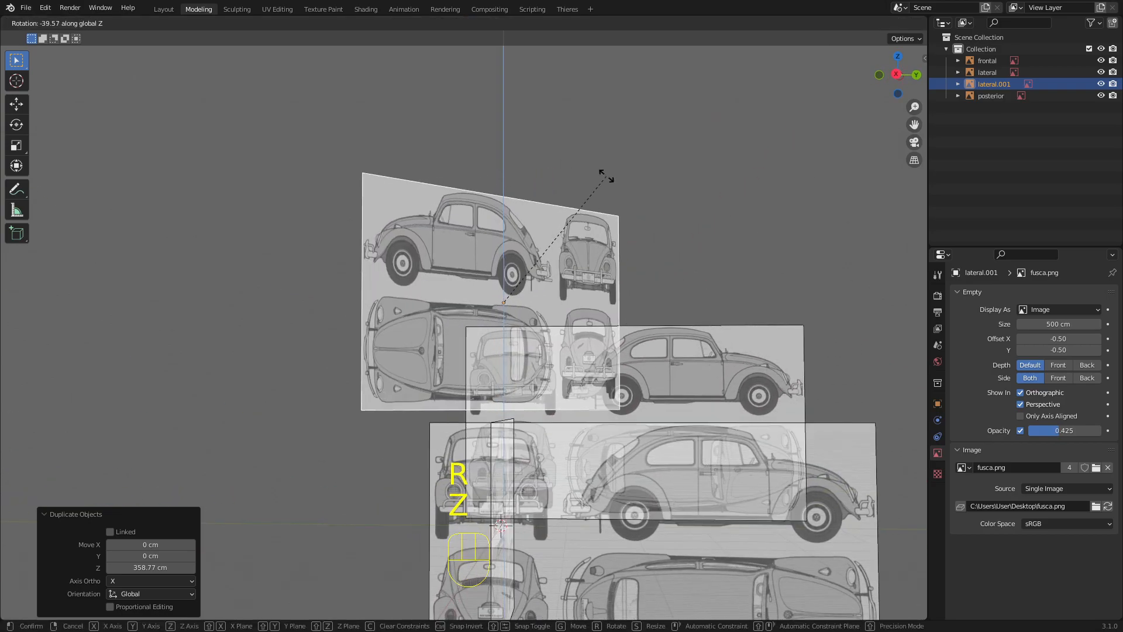
{"action": "type", "text": "x"}
{"action": "type", "text": "90"}
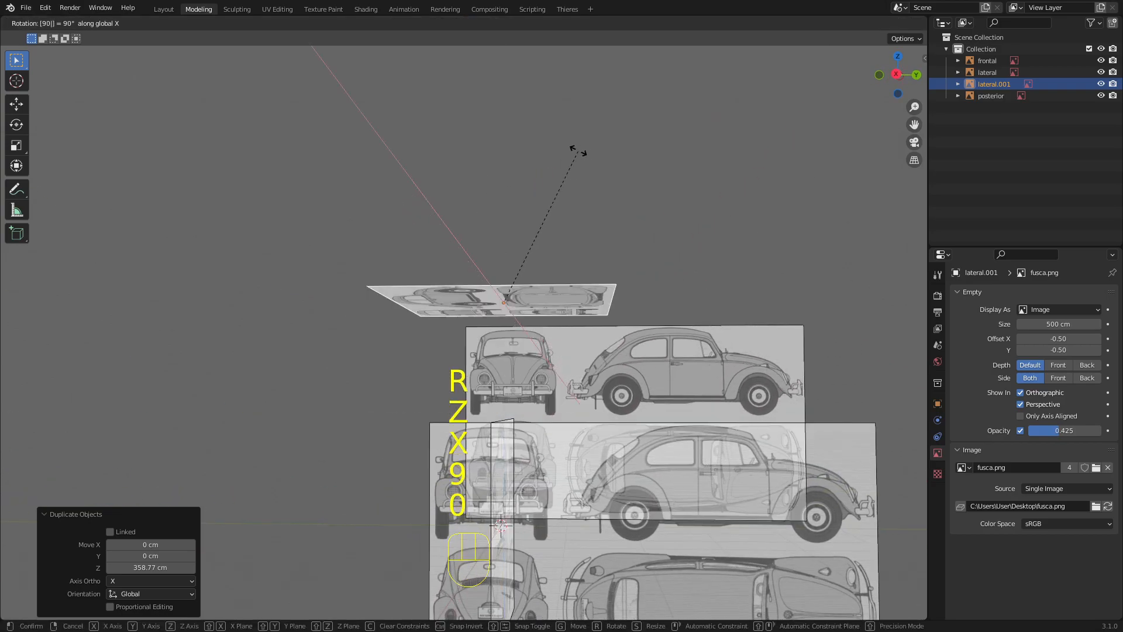
{"action": "key", "text": "Return"}
Step: Move the flat duplicate -81.371 cm along Y to bring the car's top view onto the X axis line
{"action": "middle_click_drag", "start_coordinate": [500, 205], "coordinate": [617, 311], "text": "alt"}
{"action": "scroll", "coordinate": [784, 293], "scroll_direction": "up", "scroll_amount": 3}
{"action": "key", "text": "g"}
{"action": "key", "text": "y"}
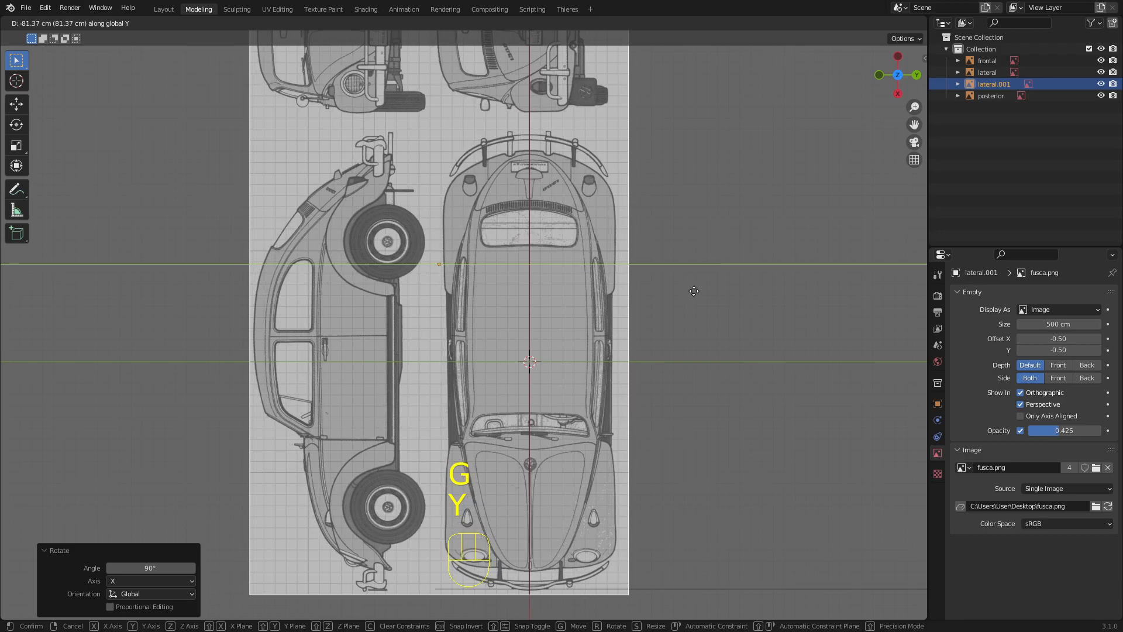
{"action": "left_click", "coordinate": [646, 404]}
Step: Fine-tune the flat duplicate by -0.64002 cm along Y to centre the bonnet trim and front bumper on the X axis
{"action": "middle_click_drag", "start_coordinate": [646, 403], "coordinate": [612, 261], "text": "shift"}
{"action": "scroll", "coordinate": [486, 473], "scroll_direction": "up", "scroll_amount": 5}
{"action": "middle_click_drag", "start_coordinate": [529, 456], "coordinate": [450, 187], "text": "shift"}
{"action": "scroll", "coordinate": [530, 329], "scroll_direction": "up", "scroll_amount": 6}
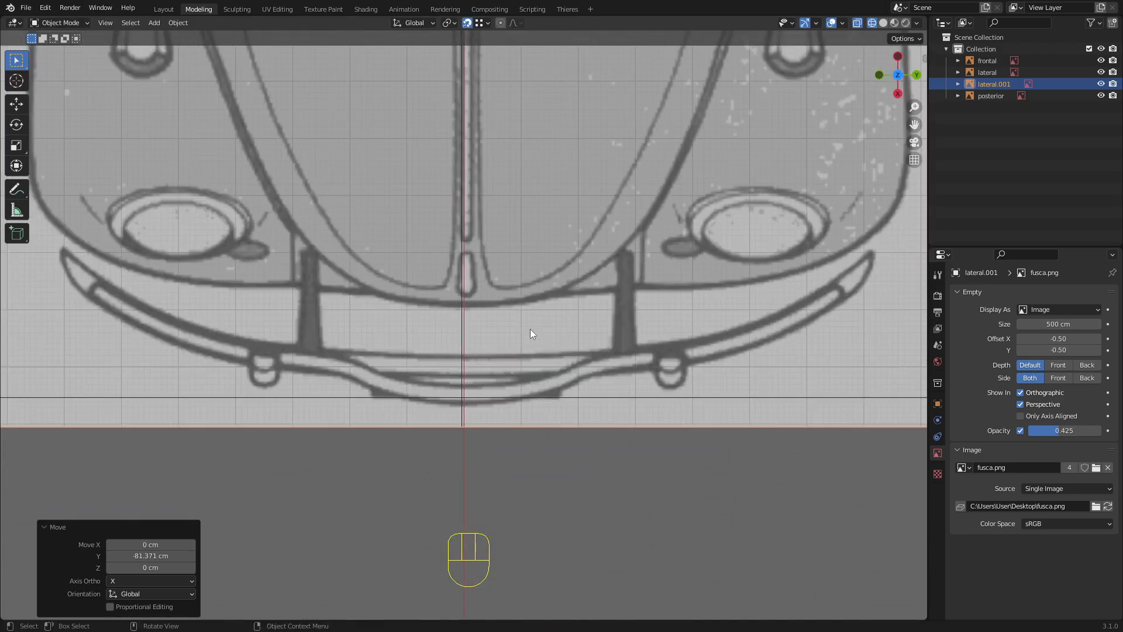
{"action": "key", "text": "g"}
{"action": "key", "text": "y"}
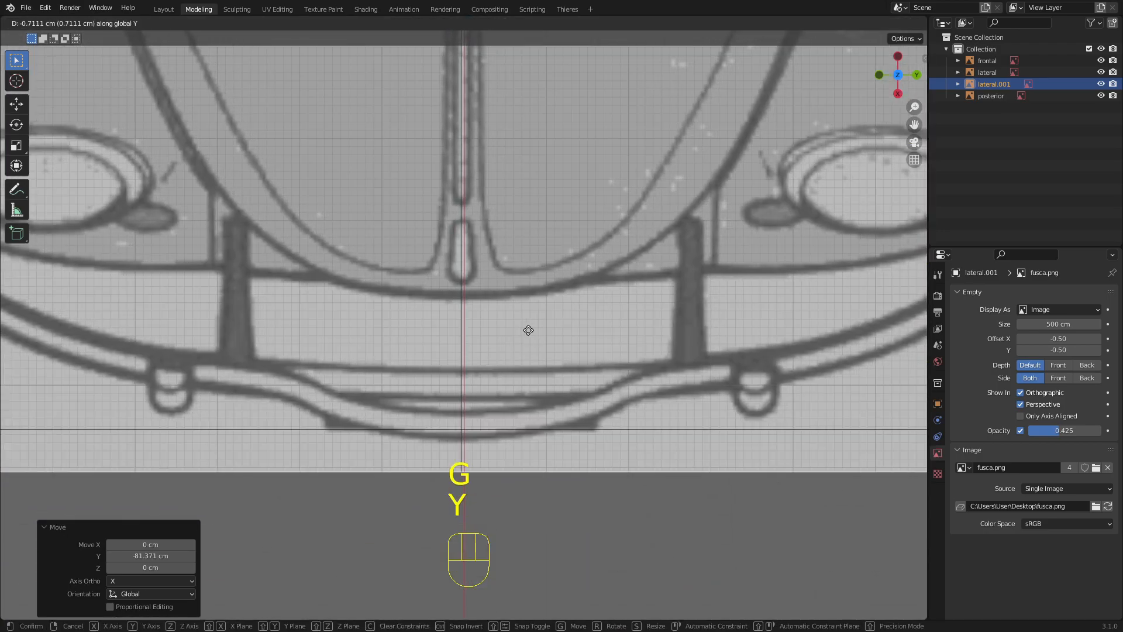
{"action": "left_click", "coordinate": [528, 330]}
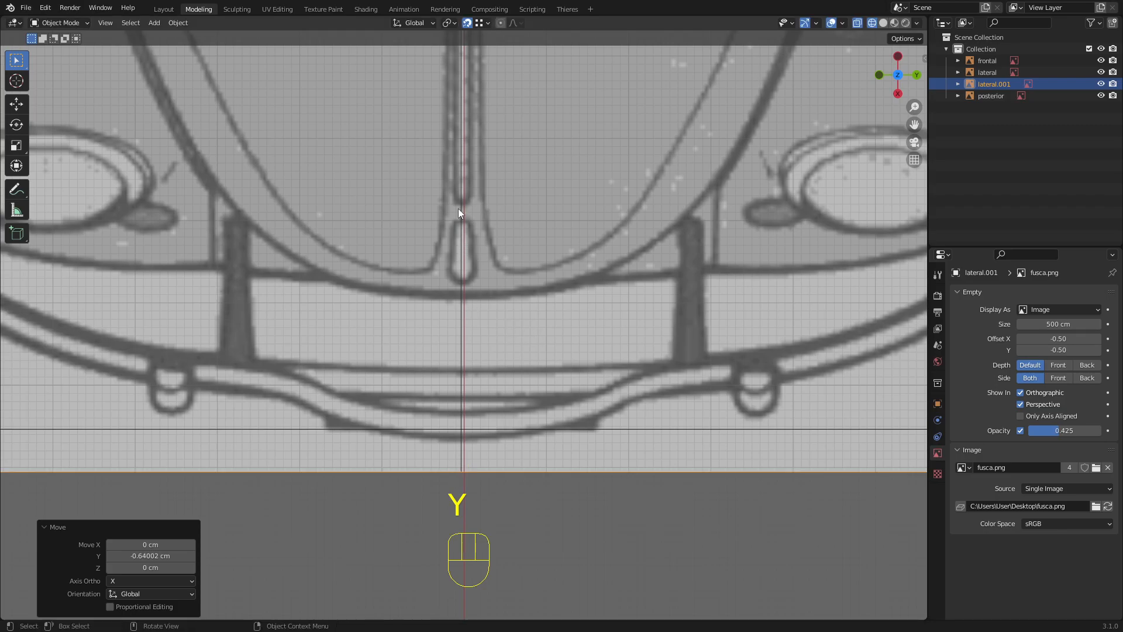
Step: Lower the top-view blueprint 220.15 cm along Z
{"action": "scroll", "coordinate": [469, 185], "scroll_direction": "down", "scroll_amount": 8}
{"action": "middle_click_drag", "start_coordinate": [508, 303], "coordinate": [421, 226]}
{"action": "scroll", "coordinate": [421, 226], "scroll_direction": "down", "scroll_amount": 3}
{"action": "key", "text": "g"}
{"action": "key", "text": "z"}
{"action": "left_click", "coordinate": [276, 418]}
Step: Rename the top-view blueprint to superior
{"action": "scroll", "coordinate": [351, 410], "scroll_direction": "down", "scroll_amount": 4}
{"action": "middle_click_drag", "start_coordinate": [456, 374], "coordinate": [423, 439]}
{"action": "scroll", "coordinate": [605, 410], "scroll_direction": "up", "scroll_amount": 4}
{"action": "middle_click_drag", "start_coordinate": [605, 410], "coordinate": [543, 305], "text": "shift"}
{"action": "middle_click_drag", "start_coordinate": [509, 270], "coordinate": [482, 200]}
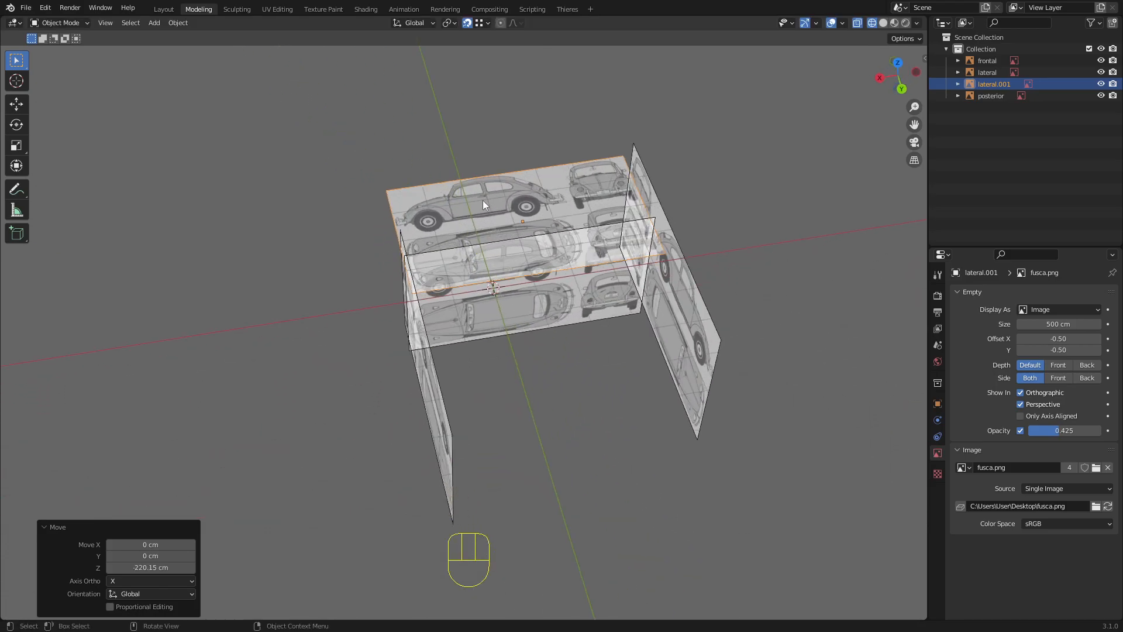
{"action": "key", "text": "F2"}
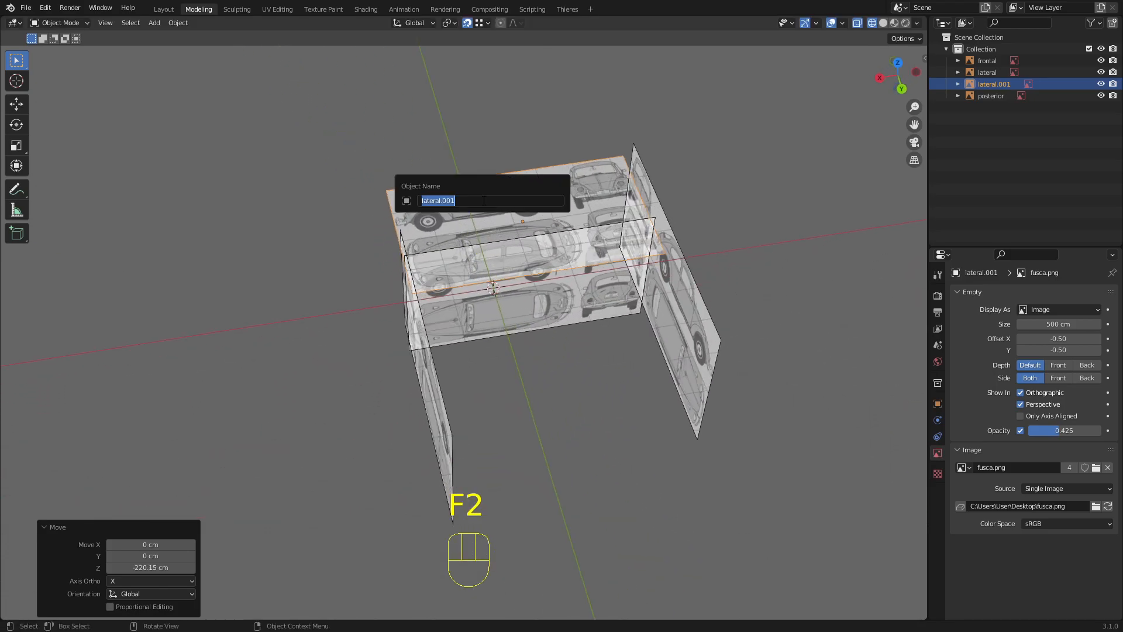
{"action": "type", "text": "superior"}
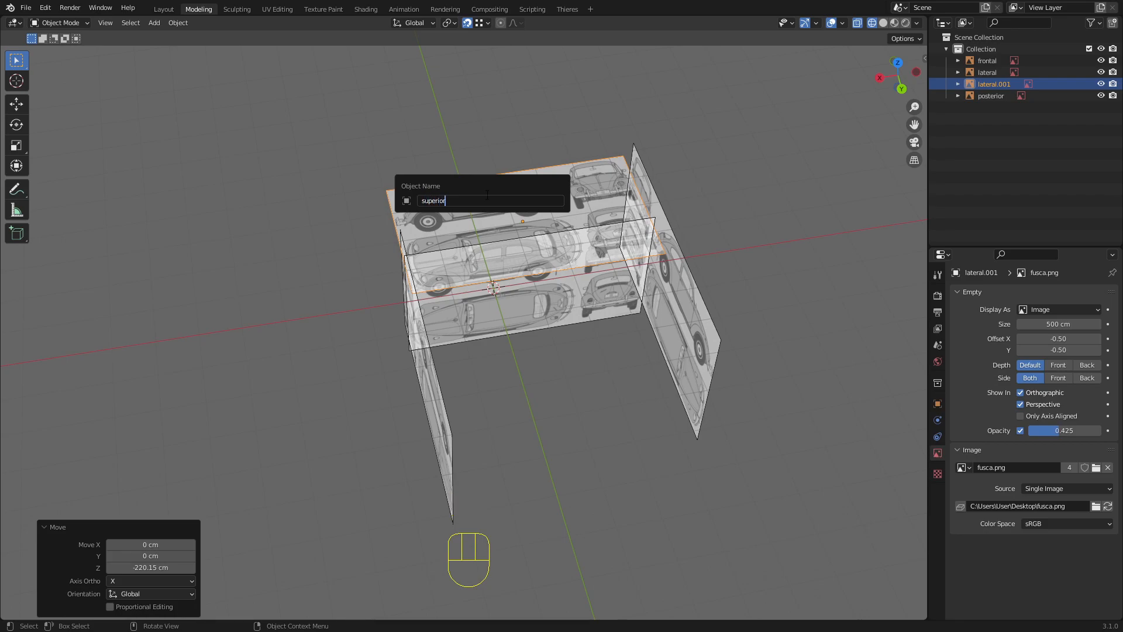
{"action": "key", "text": "Return"}
Step: Deselect the blueprints and add a 20 cm cube at the world origin from the lateral view
{"action": "middle_click_drag", "start_coordinate": [471, 139], "coordinate": [440, 228]}
{"action": "middle_click_drag", "start_coordinate": [440, 228], "coordinate": [446, 246], "text": "shift"}
{"action": "left_click", "coordinate": [454, 394]}
{"action": "middle_click_drag", "start_coordinate": [471, 319], "coordinate": [484, 340]}
{"action": "key", "text": "space"}
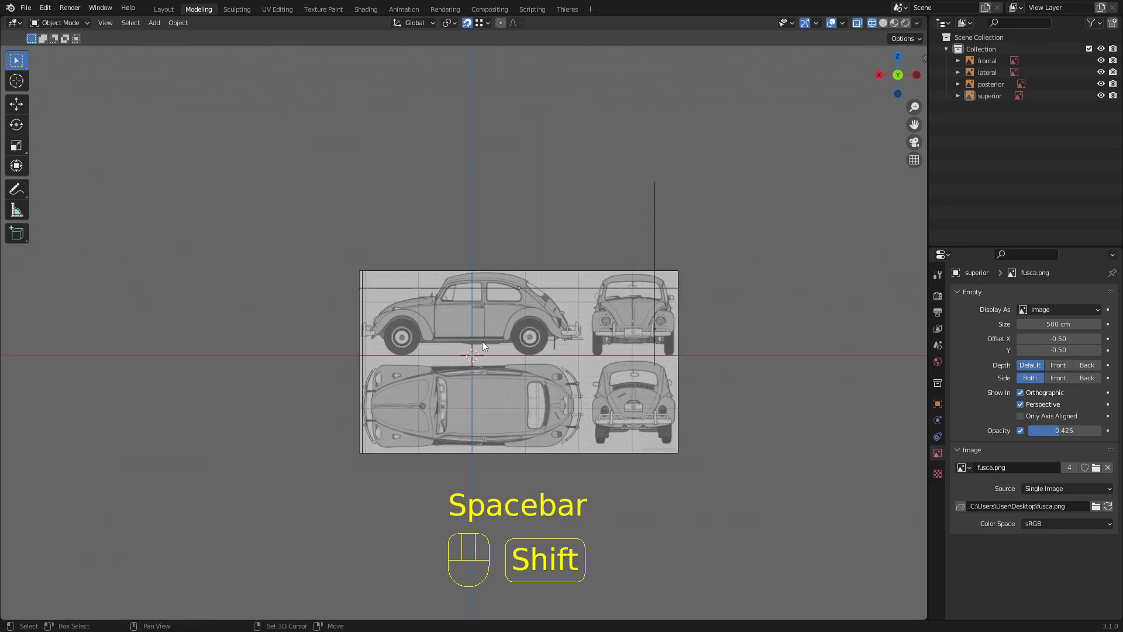
{"action": "key", "text": "shift+a"}
{"action": "mouse_move", "coordinate": [480, 340]}
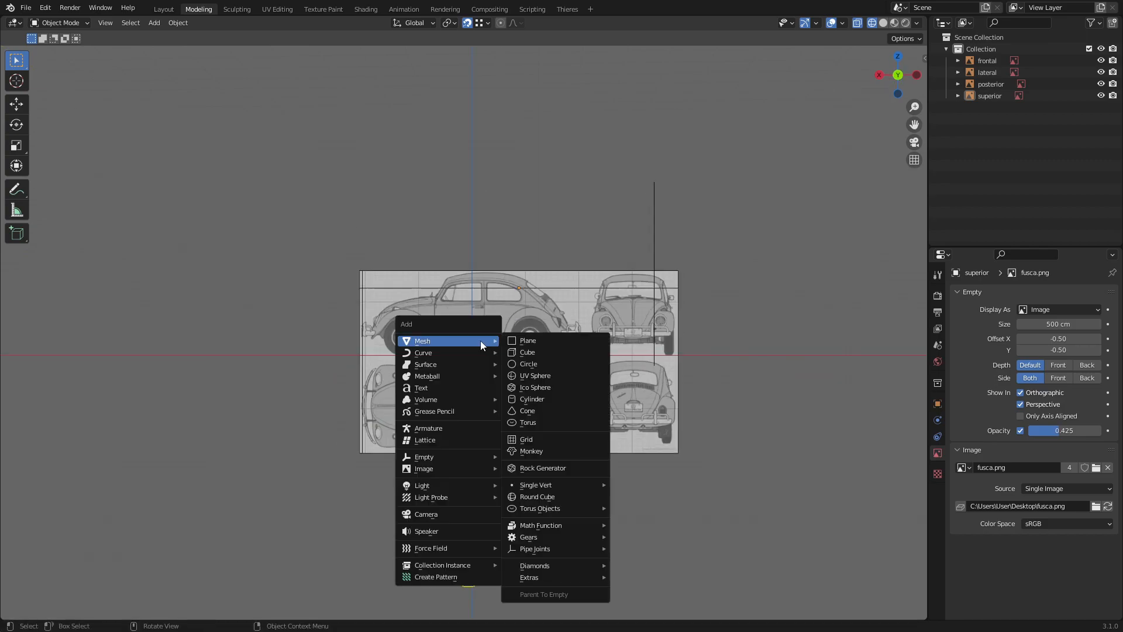
{"action": "left_click", "coordinate": [535, 353]}
Step: Raise the cube along Z to the middle of the car's door in the lateral view
{"action": "scroll", "coordinate": [550, 449], "scroll_direction": "up", "scroll_amount": 2}
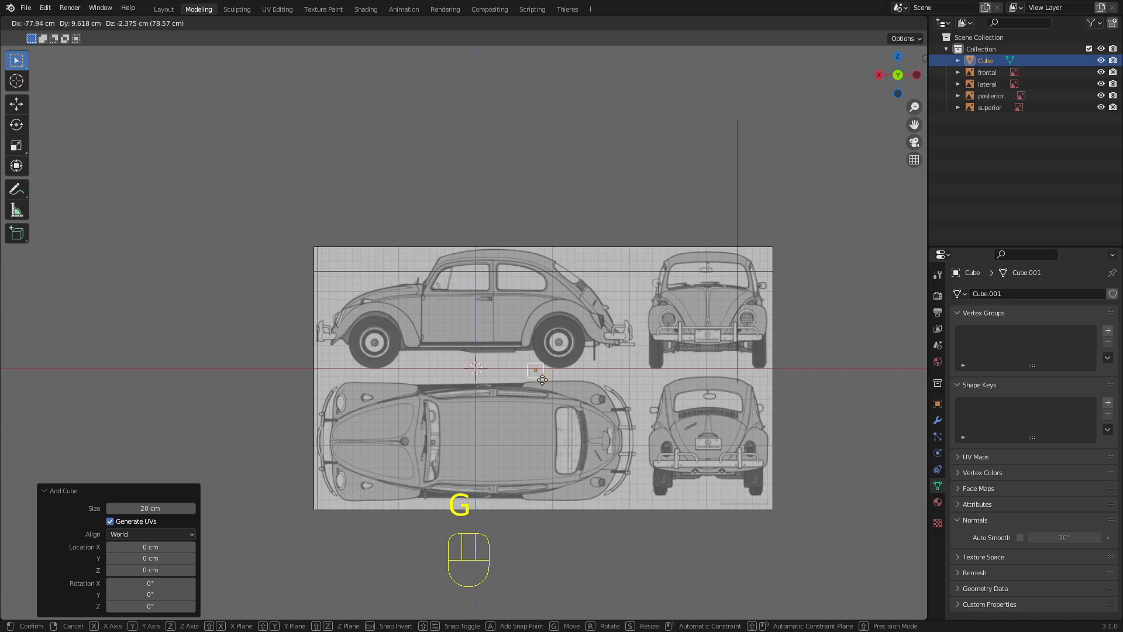
{"action": "key", "text": "z"}
{"action": "key", "text": "Escape"}
{"action": "key", "text": "g"}
{"action": "key", "text": "z"}
Step: Scale the cube's mesh by 6.868 in Edit Mode and raise it 24.348 cm along Z to match the roof height
{"action": "key", "text": "Tab"}
{"action": "key", "text": "s"}
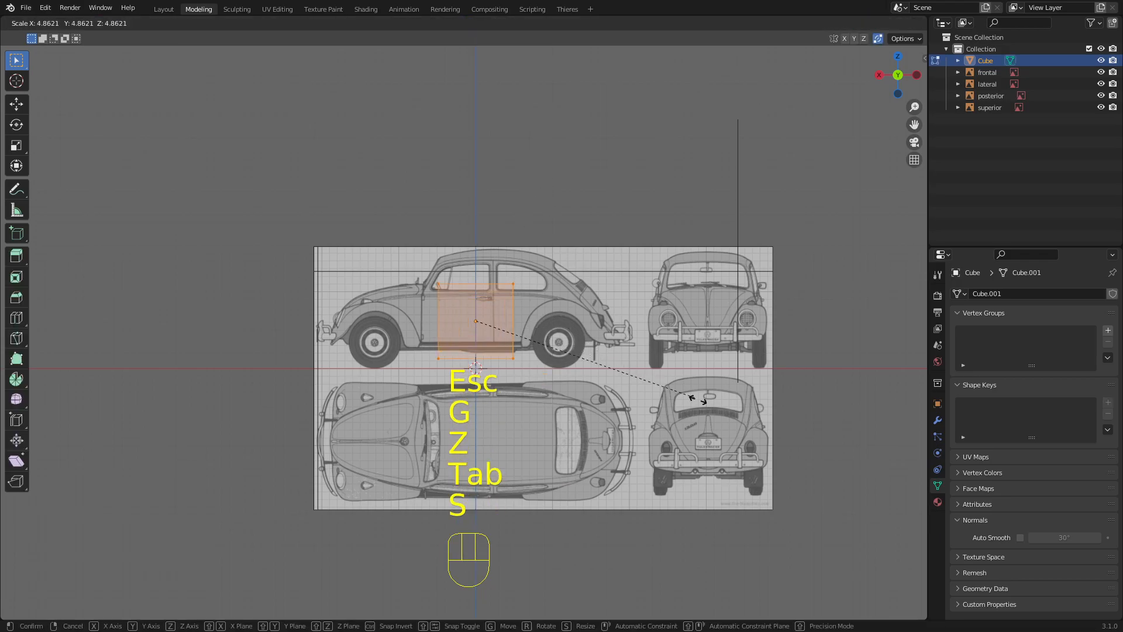
{"action": "left_click", "coordinate": [781, 439]}
{"action": "key", "text": "g"}
{"action": "key", "text": "z"}
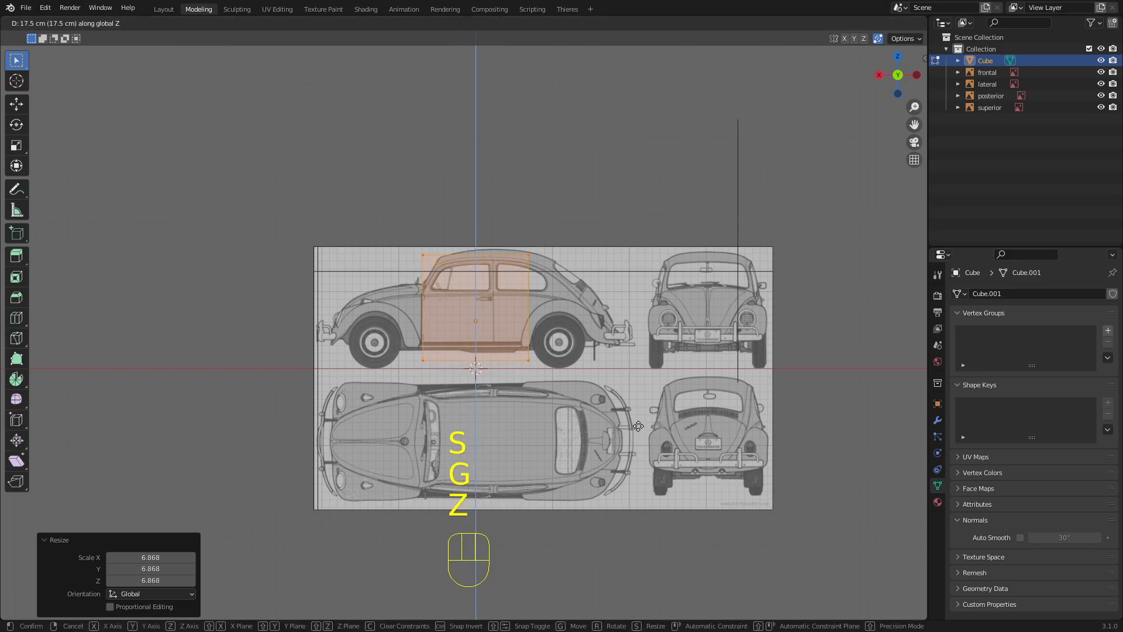
{"action": "left_click", "coordinate": [639, 424]}
Step: Extend the cube's rear-side vertices along X to the back end of the car body
{"action": "scroll", "coordinate": [643, 423], "scroll_direction": "up", "scroll_amount": 2}
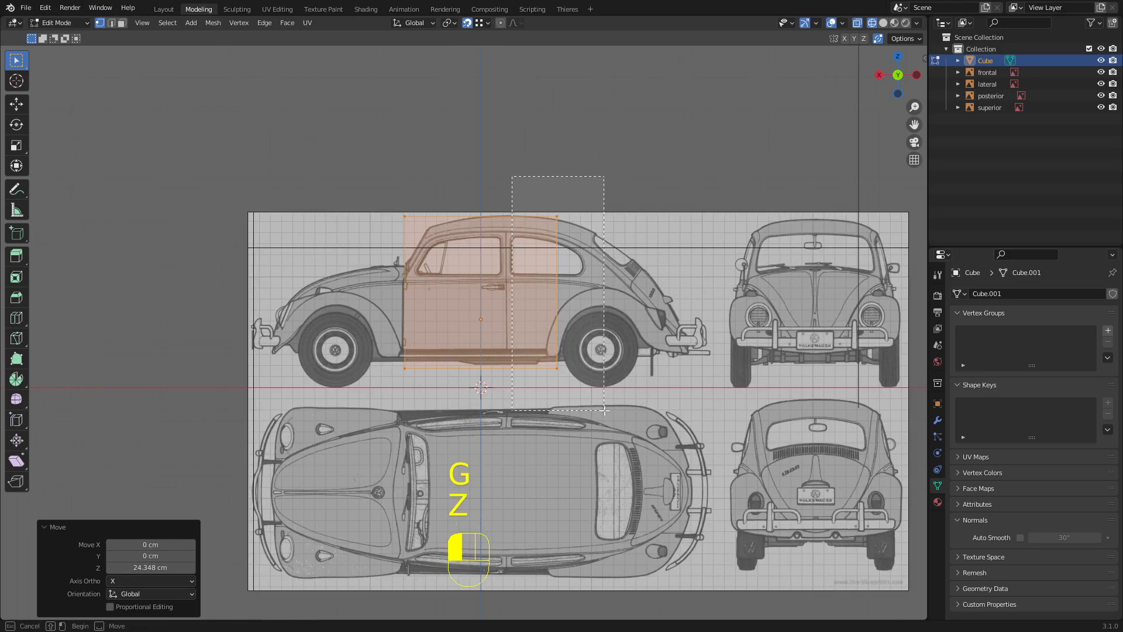
{"action": "key", "text": "g"}
{"action": "key", "text": "x"}
{"action": "left_click", "coordinate": [732, 427]}
Step: Bevel the upper rear edge about 146 cm with five segments to follow the Beetle's sloping back
{"action": "key", "text": "2"}
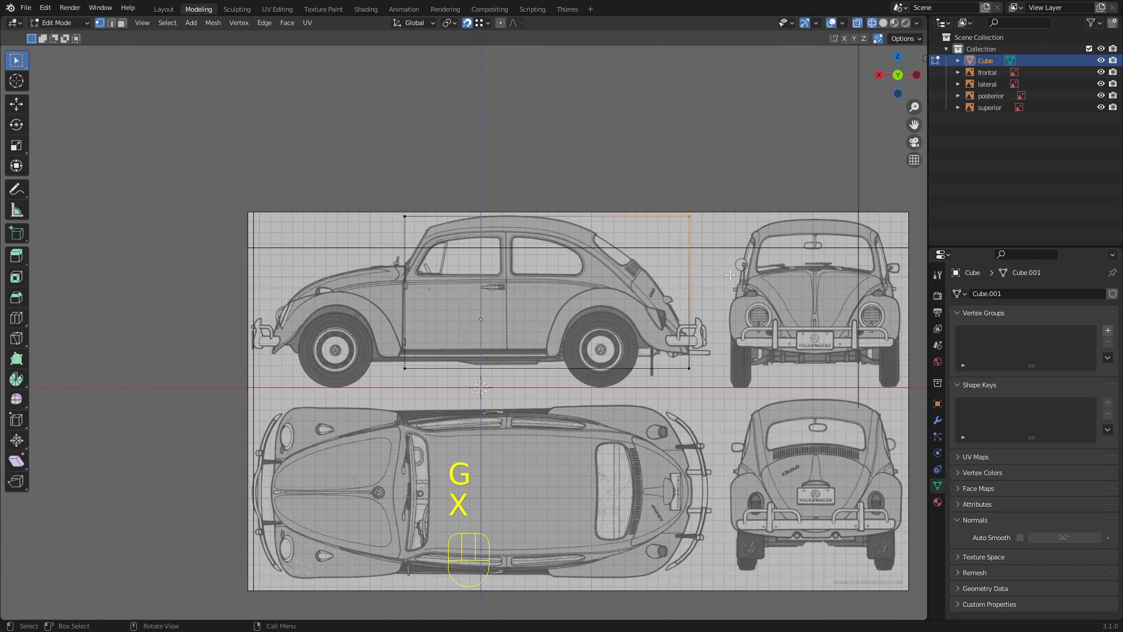
{"action": "key", "text": "ctrl+b"}
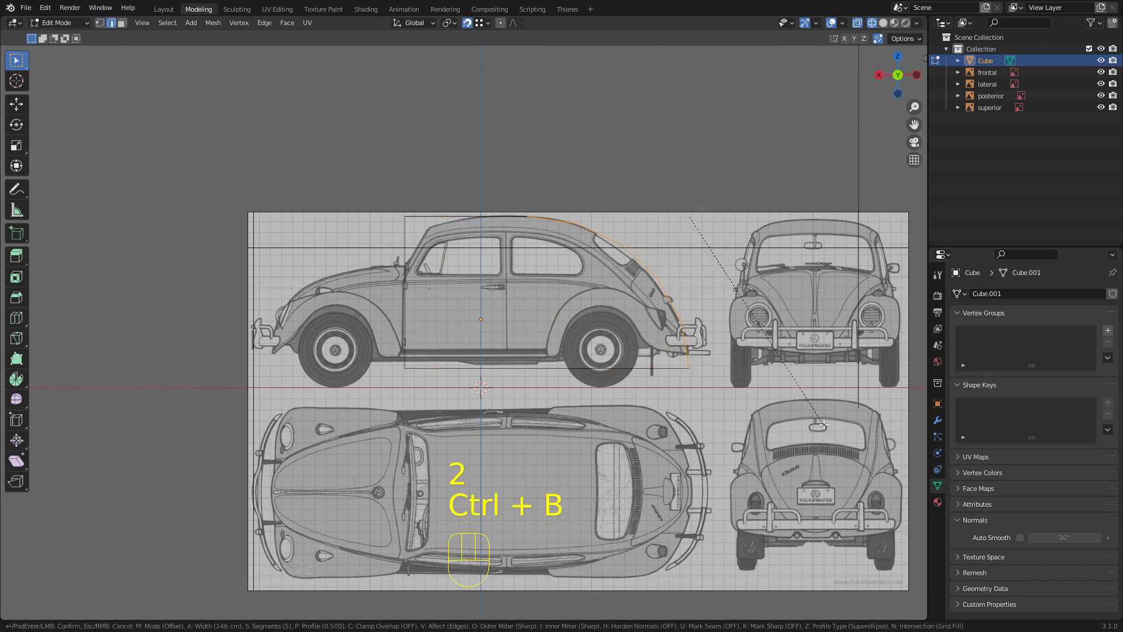
{"action": "left_click", "coordinate": [823, 424]}
Step: Extrude the mesh's front-side vertices forward to the front of the car body
{"action": "key", "text": "1"}
{"action": "left_click_drag", "start_coordinate": [374, 200], "coordinate": [450, 414]}
{"action": "key", "text": "e"}
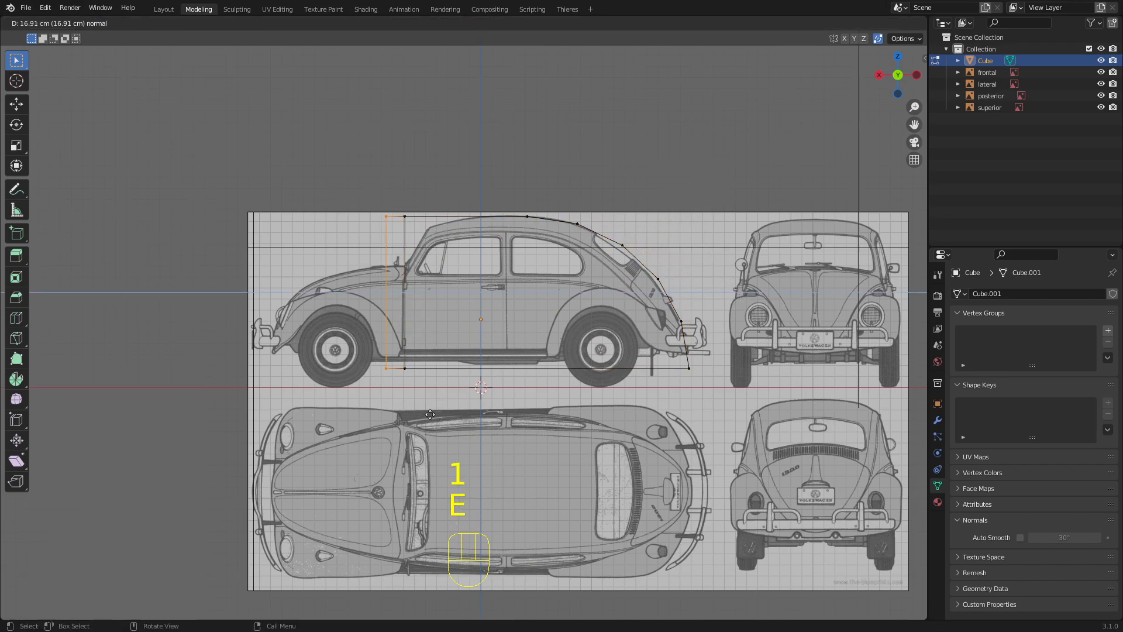
{"action": "left_click", "coordinate": [324, 425]}
Step: Add two evenly spaced loop cuts across the extruded front section
{"action": "key", "text": "ctrl+r"}
{"action": "scroll", "coordinate": [339, 216], "scroll_direction": "up", "scroll_amount": 1}
{"action": "left_click", "coordinate": [339, 216]}
{"action": "key", "text": "Escape"}
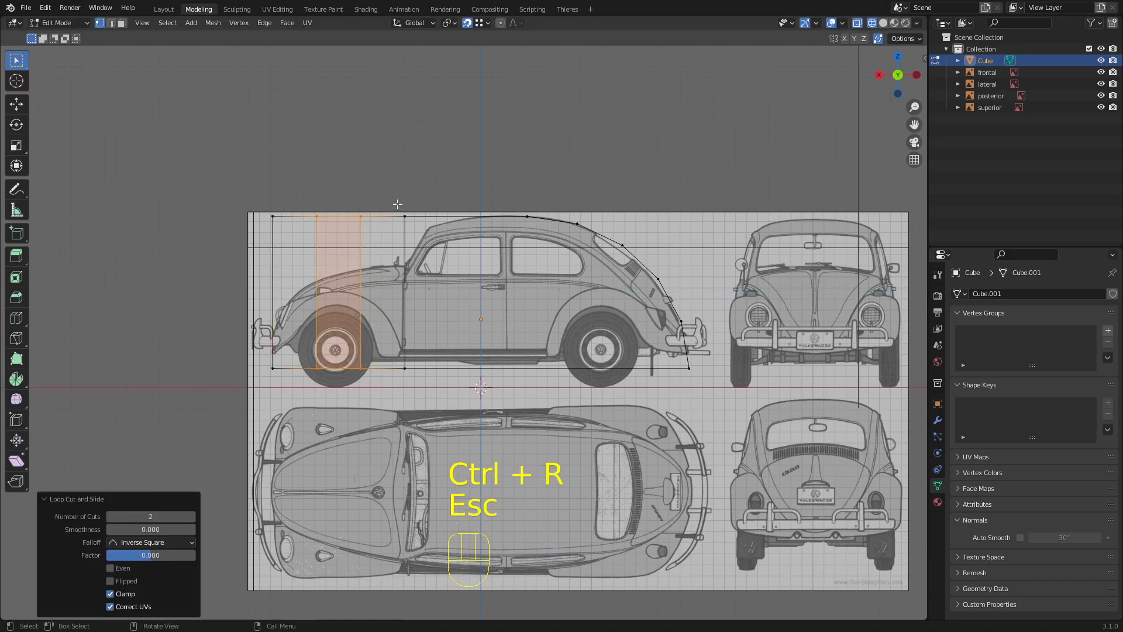
Step: Move the vertical loop at the front of the door -50.196 cm along X, towards the middle of the cabin
{"action": "left_click_drag", "start_coordinate": [391, 205], "coordinate": [442, 392]}
{"action": "key", "text": "g"}
{"action": "key", "text": "x"}
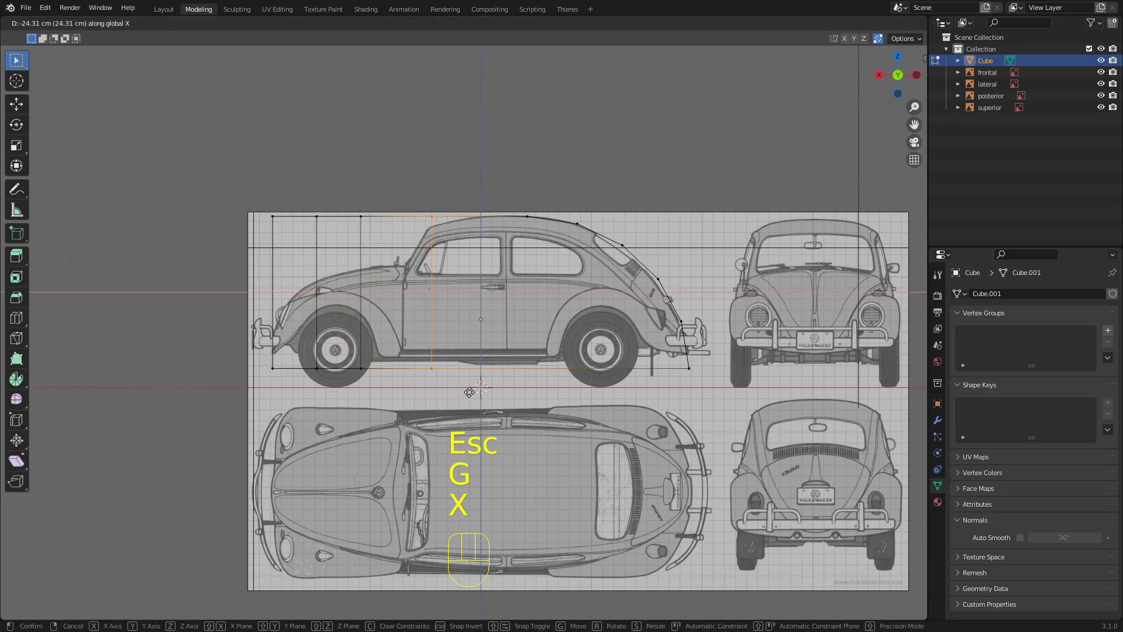
{"action": "left_click", "coordinate": [497, 393]}
Step: Insert a vertical loop cut aligned with the top corner of the windscreen
{"action": "key", "text": "ctrl+r"}
{"action": "left_click", "coordinate": [417, 216]}
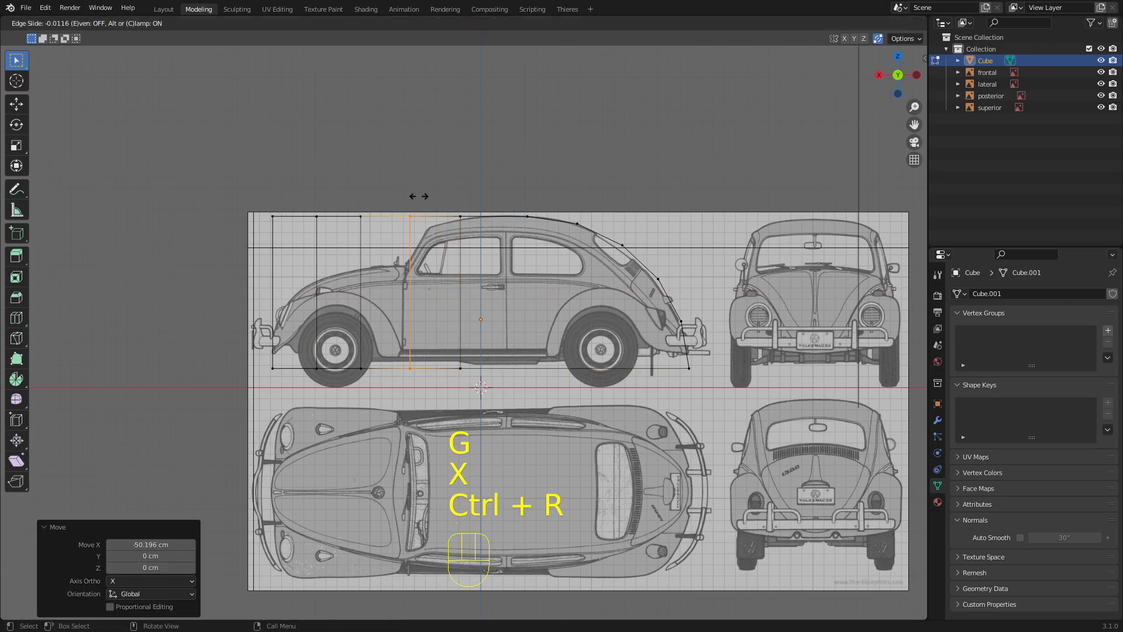
{"action": "left_click", "coordinate": [436, 187]}
Step: Lower the top vertices from the windscreen loop to the nose along Z to the windscreen's upper corner
{"action": "left_click_drag", "start_coordinate": [263, 199], "coordinate": [444, 234]}
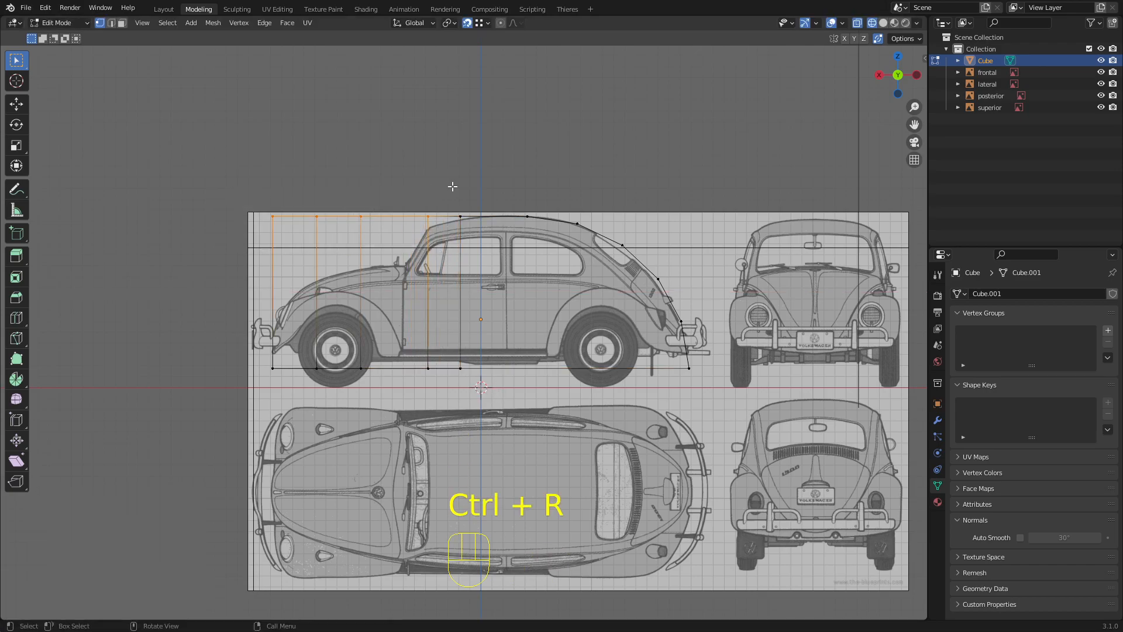
{"action": "key", "text": "g"}
{"action": "key", "text": "z"}
{"action": "left_click", "coordinate": [359, 285]}
Step: Lower the top vertices of the three foremost loops along Z to the bonnet's rear height
{"action": "left_click_drag", "start_coordinate": [359, 285], "coordinate": [364, 281]}
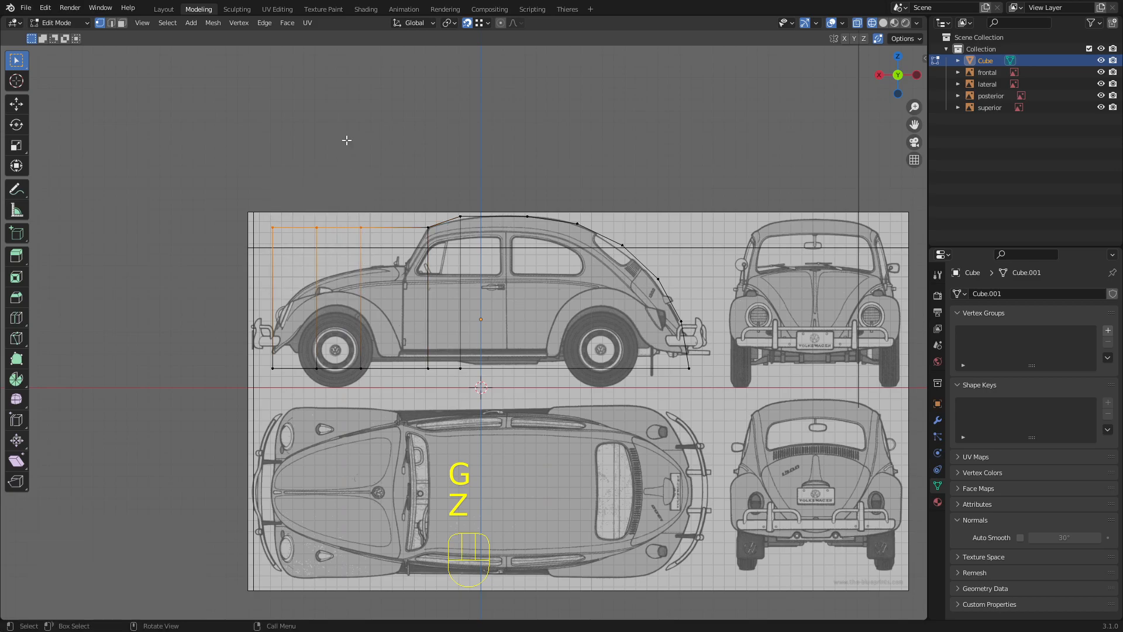
{"action": "key", "text": "g"}
{"action": "key", "text": "z"}
{"action": "left_click", "coordinate": [332, 241]}
Step: Move the vertical loop just behind the front wheel along X to the base of the windscreen
{"action": "left_click_drag", "start_coordinate": [331, 241], "coordinate": [386, 410]}
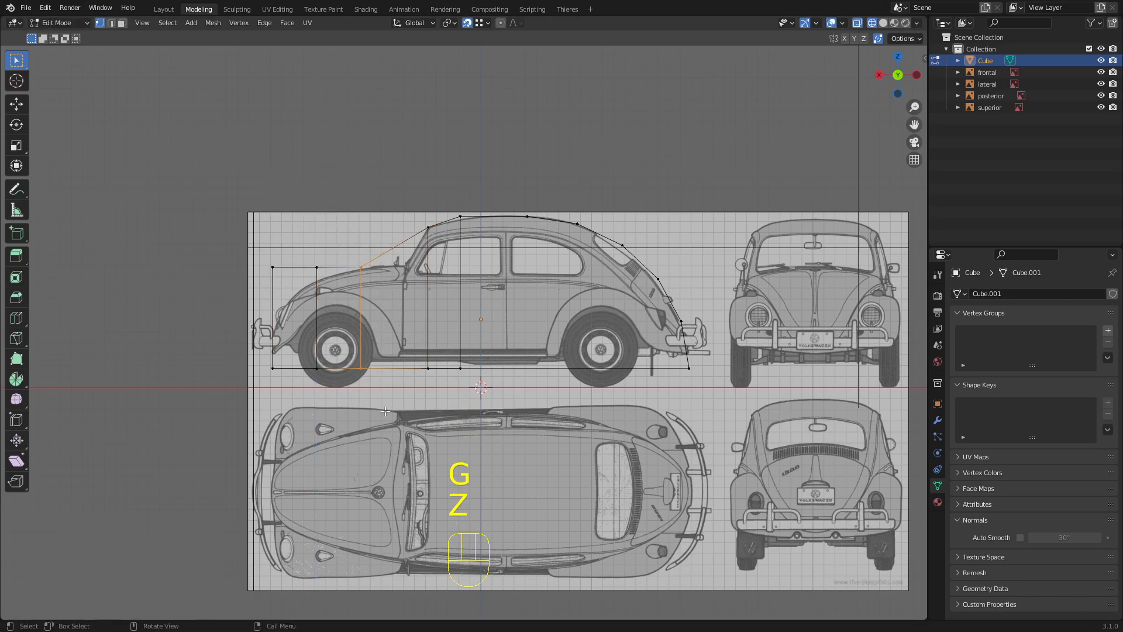
{"action": "key", "text": "g"}
{"action": "key", "text": "x"}
{"action": "left_click", "coordinate": [429, 411]}
Step: Move the next vertical loop forward along X to the front wheel's centre and lower its top vertices along Z onto the bonnet line
{"action": "left_click_drag", "start_coordinate": [333, 377], "coordinate": [341, 288]}
{"action": "key", "text": "g"}
{"action": "key", "text": "x"}
{"action": "left_click", "coordinate": [323, 253]}
{"action": "key", "text": "g"}
{"action": "key", "text": "z"}
{"action": "left_click", "coordinate": [339, 297]}
Step: Lower the top vertices at the front end of the body along Z to the height of the front bumper
{"action": "left_click_drag", "start_coordinate": [261, 243], "coordinate": [319, 323]}
{"action": "key", "text": "g"}
{"action": "key", "text": "z"}
{"action": "left_click", "coordinate": [211, 361]}
Step: Insert a centred vertical loop cut between the nose and the front wheel loop, and raise its top vertices 14.795 cm along Z
{"action": "key", "text": "ctrl+r"}
{"action": "left_click", "coordinate": [302, 367]}
{"action": "key", "text": "Escape"}
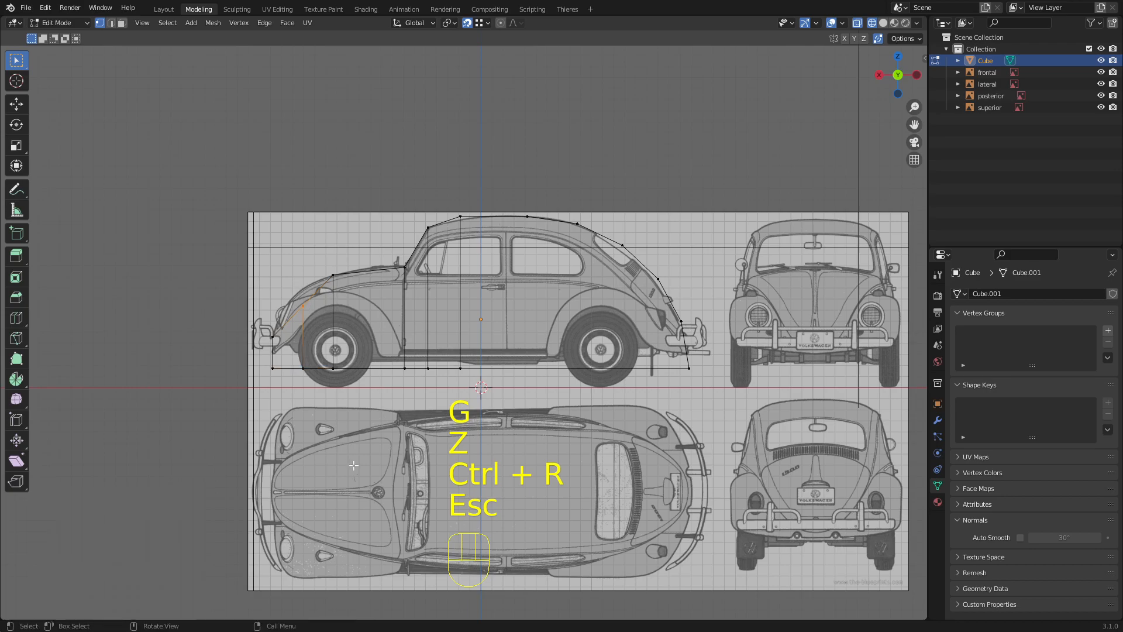
{"action": "key", "text": "g"}
{"action": "key", "text": "z"}
{"action": "left_click", "coordinate": [353, 446]}
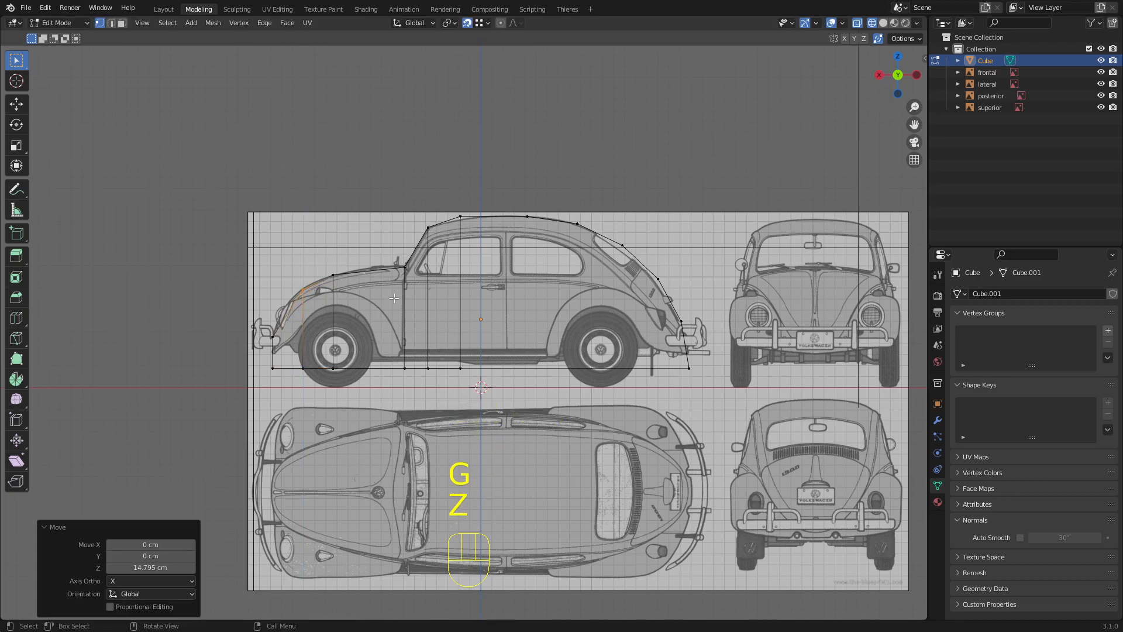
Step: Insert a centred vertical loop cut in the rear half of the bonnet and raise its top vertices 1.5851 cm along Z
{"action": "key", "text": "ctrl+r"}
{"action": "left_click", "coordinate": [369, 368]}
{"action": "key", "text": "Escape"}
{"action": "left_click_drag", "start_coordinate": [355, 255], "coordinate": [384, 287]}
{"action": "key", "text": "g"}
{"action": "key", "text": "z"}
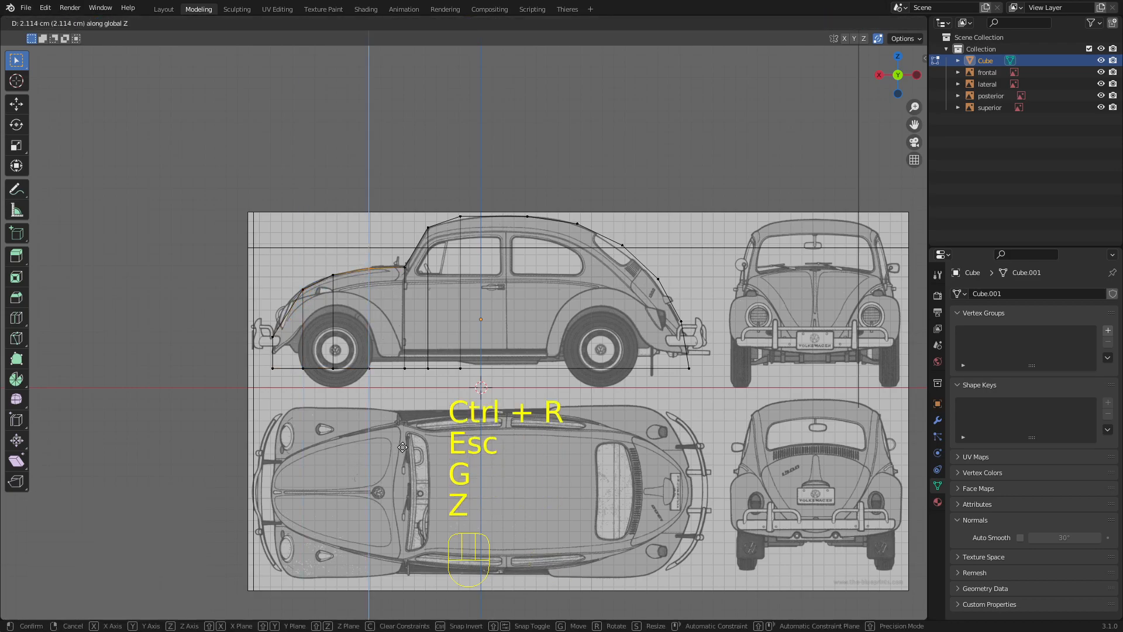
{"action": "left_click", "coordinate": [403, 448]}
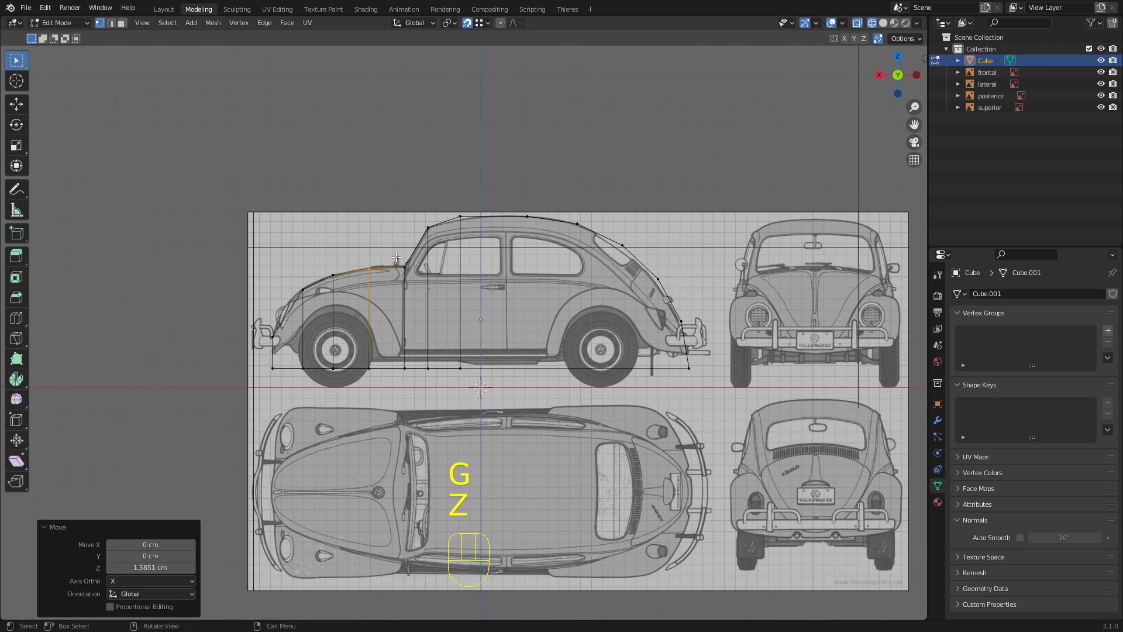
Step: Move the vertical loop at the base of the windscreen 1.5851 cm along X
{"action": "left_click_drag", "start_coordinate": [397, 258], "coordinate": [418, 374]}
{"action": "key", "text": "g"}
{"action": "key", "text": "x"}
{"action": "left_click", "coordinate": [416, 375]}
Step: Examine the blocked-out body in solid shading and check its width from above
{"action": "scroll", "coordinate": [499, 302], "scroll_direction": "down", "scroll_amount": 1}
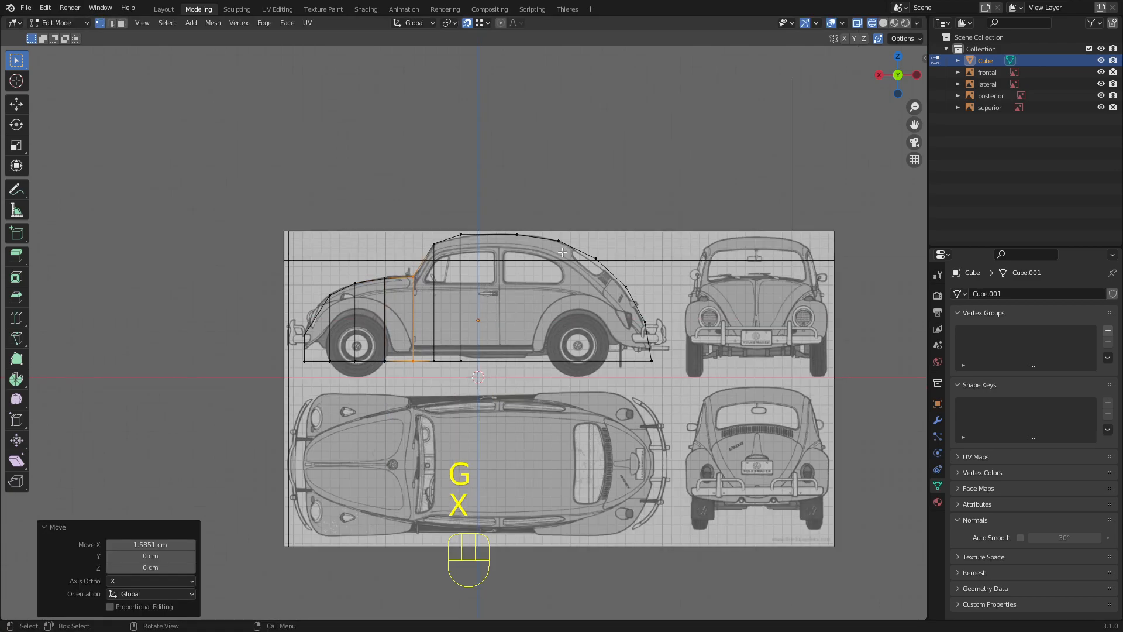
{"action": "middle_click_drag", "start_coordinate": [565, 251], "coordinate": [467, 278]}
{"action": "key", "text": "Tab"}
{"action": "key", "text": "z"}
{"action": "left_click", "coordinate": [546, 278]}
{"action": "mouse_move", "coordinate": [547, 278]}
{"action": "middle_mouse_down"}
{"action": "mouse_move", "coordinate": [431, 286]}
{"action": "mouse_move", "coordinate": [463, 253]}
{"action": "mouse_move", "coordinate": [447, 281]}
{"action": "middle_mouse_up"}
{"action": "scroll", "coordinate": [432, 286], "scroll_direction": "down", "scroll_amount": 4}
{"action": "scroll", "coordinate": [446, 281], "scroll_direction": "up", "scroll_amount": 2}
Step: Scale all the body's vertices along Y by about 1.09 to match the car's width in the superior blueprint
{"action": "key", "text": "Tab"}
{"action": "key", "text": "z"}
{"action": "middle_click_drag", "start_coordinate": [322, 124], "coordinate": [339, 178], "text": "shift"}
{"action": "left_click_drag", "start_coordinate": [339, 177], "coordinate": [509, 486]}
{"action": "scroll", "coordinate": [534, 306], "scroll_direction": "up", "scroll_amount": 3}
{"action": "key", "text": "s"}
{"action": "key", "text": "y"}
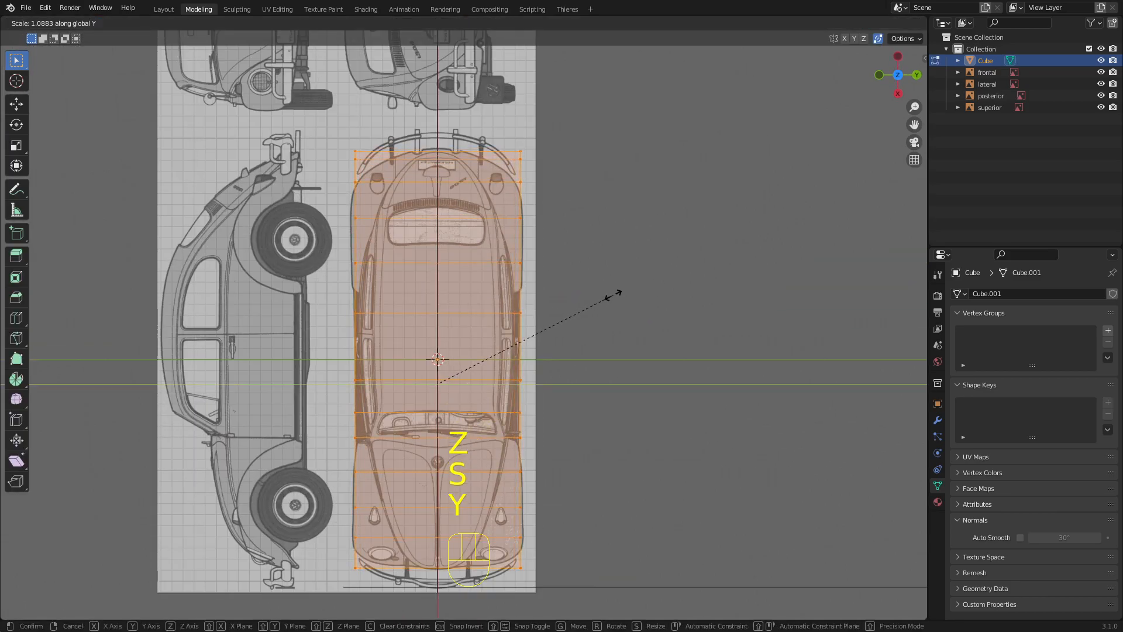
{"action": "left_click", "coordinate": [616, 294]}
Step: Return to Object Mode in solid shading and examine the widened body among the blueprint planes
{"action": "scroll", "coordinate": [574, 311], "scroll_direction": "down", "scroll_amount": 2}
{"action": "key", "text": "z"}
{"action": "middle_click_drag", "start_coordinate": [574, 311], "coordinate": [486, 243]}
{"action": "key", "text": "Tab"}
{"action": "scroll", "coordinate": [496, 310], "scroll_direction": "down", "scroll_amount": 4}
{"action": "mouse_move", "coordinate": [496, 310]}
{"action": "middle_mouse_down"}
{"action": "mouse_move", "coordinate": [449, 280]}
{"action": "mouse_move", "coordinate": [279, 301]}
{"action": "mouse_move", "coordinate": [453, 308]}
{"action": "mouse_move", "coordinate": [443, 248]}
{"action": "mouse_move", "coordinate": [510, 273]}
{"action": "middle_mouse_up"}
{"action": "scroll", "coordinate": [450, 280], "scroll_direction": "up", "scroll_amount": 4}
{"action": "scroll", "coordinate": [524, 262], "scroll_direction": "down", "scroll_amount": 3}
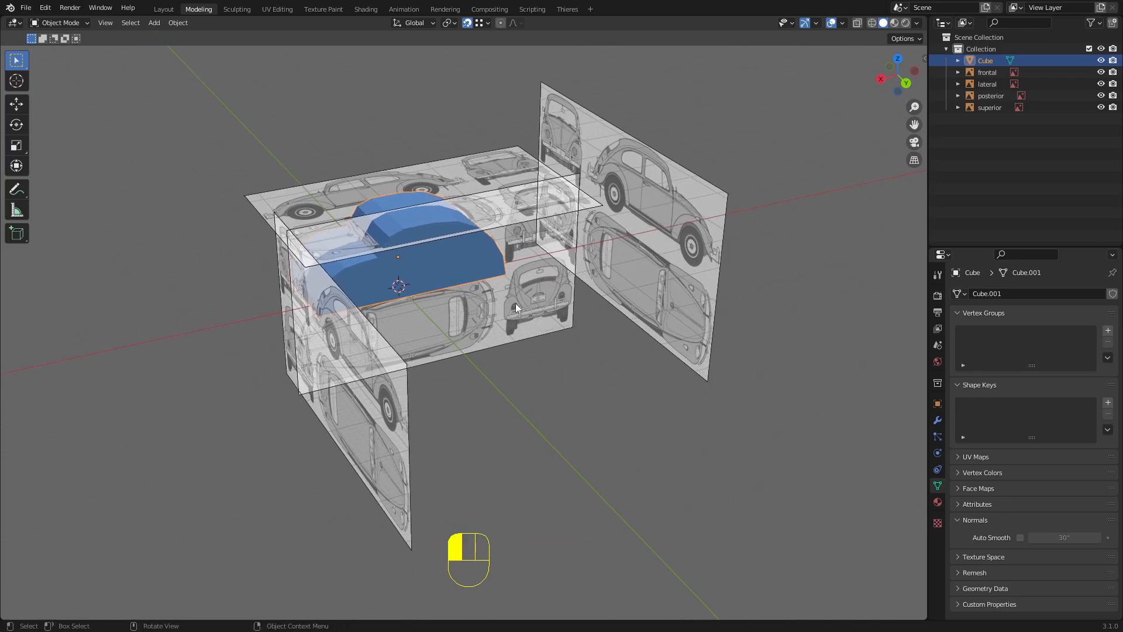
Step: Select the blueprint reference planes one after another to check how they get picked in the viewport
{"action": "left_click", "coordinate": [515, 303]}
{"action": "left_click", "coordinate": [601, 209]}
{"action": "left_click", "coordinate": [516, 156]}
{"action": "left_click", "coordinate": [557, 133]}
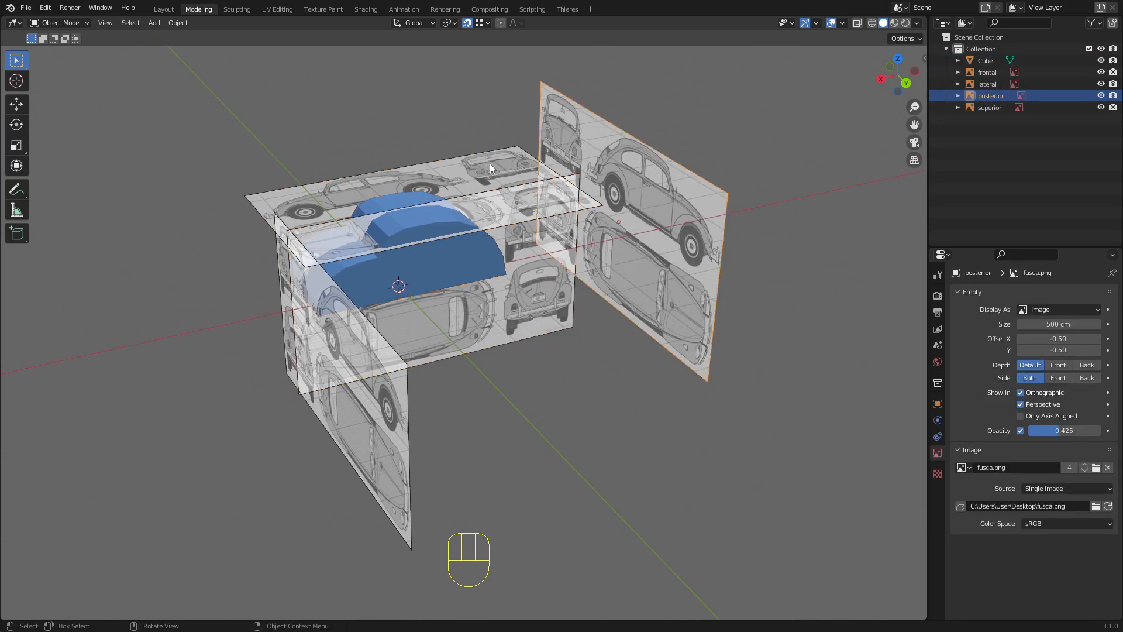
{"action": "left_click", "coordinate": [489, 164]}
{"action": "left_click", "coordinate": [549, 254]}
{"action": "left_click", "coordinate": [641, 220]}
{"action": "left_click", "coordinate": [521, 161]}
{"action": "left_click", "coordinate": [571, 153]}
{"action": "left_click", "coordinate": [502, 184]}
Step: Inspect the side of the body up close against the lateral reference plane
{"action": "mouse_move", "coordinate": [478, 266]}
{"action": "middle_mouse_down"}
{"action": "mouse_move", "coordinate": [448, 243]}
{"action": "mouse_move", "coordinate": [463, 296]}
{"action": "mouse_move", "coordinate": [461, 275]}
{"action": "middle_mouse_up"}
{"action": "scroll", "coordinate": [412, 240], "scroll_direction": "up", "scroll_amount": 3}
{"action": "middle_click_drag", "start_coordinate": [374, 173], "coordinate": [411, 223], "text": "shift"}
{"action": "middle_click_drag", "start_coordinate": [433, 290], "coordinate": [387, 296]}
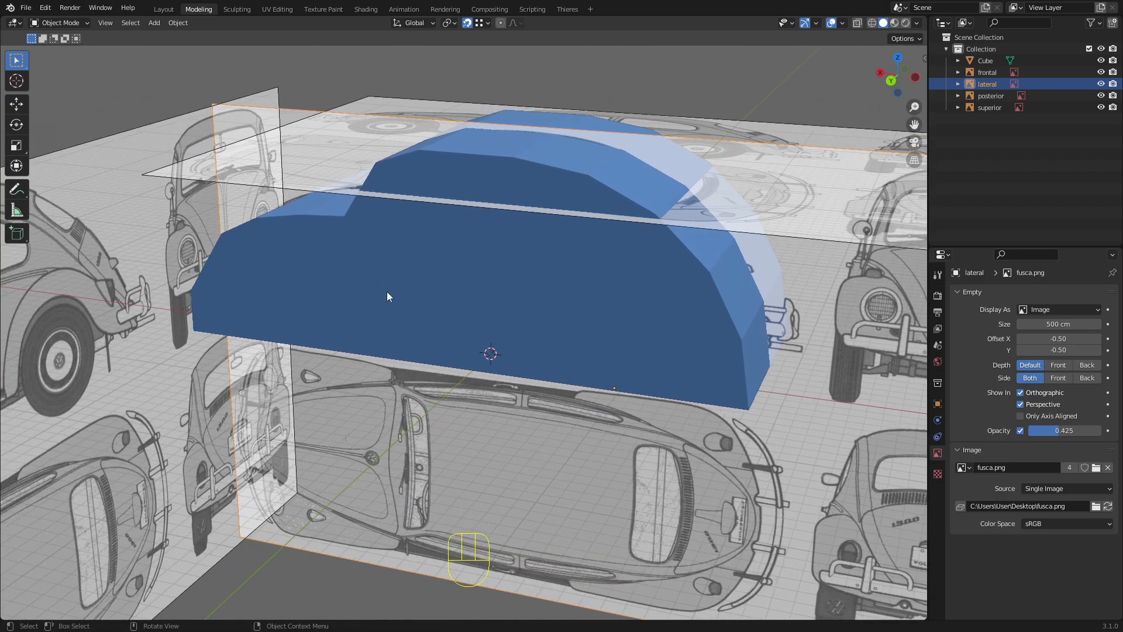
{"action": "scroll", "coordinate": [349, 286], "scroll_direction": "up", "scroll_amount": 1}
{"action": "middle_click_drag", "start_coordinate": [314, 309], "coordinate": [441, 253]}
{"action": "middle_click_drag", "start_coordinate": [428, 194], "coordinate": [238, 299]}
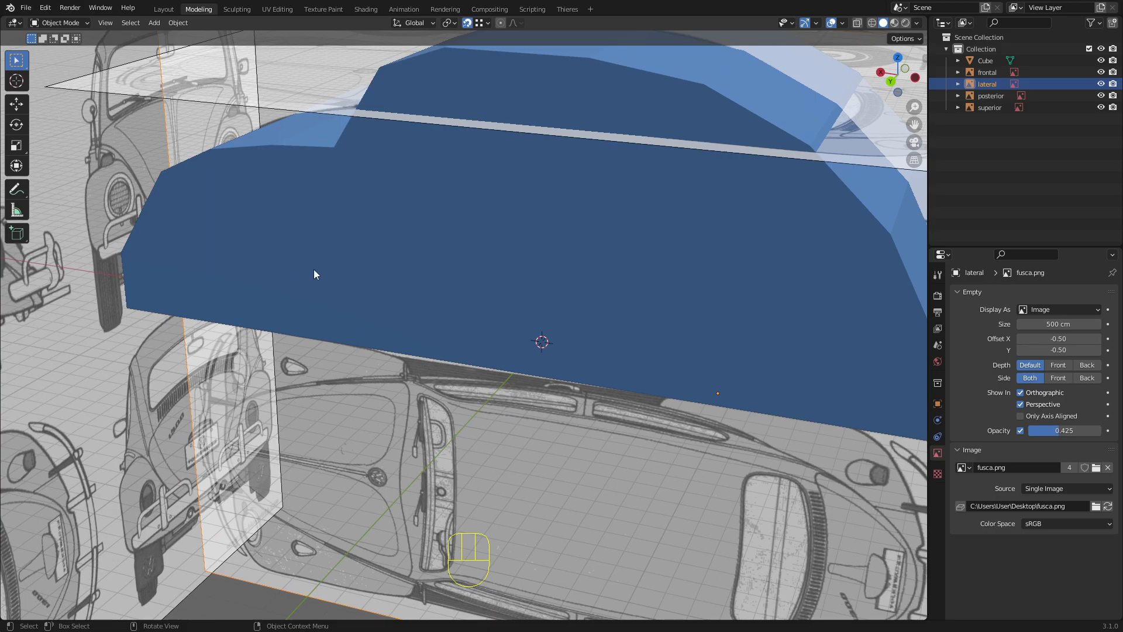
{"action": "scroll", "coordinate": [367, 294], "scroll_direction": "down", "scroll_amount": 2}
{"action": "mouse_move", "coordinate": [433, 294]}
{"action": "middle_mouse_down"}
{"action": "mouse_move", "coordinate": [462, 293]}
{"action": "mouse_move", "coordinate": [434, 286]}
{"action": "middle_mouse_up"}
{"action": "middle_click_drag", "start_coordinate": [355, 353], "coordinate": [400, 363]}
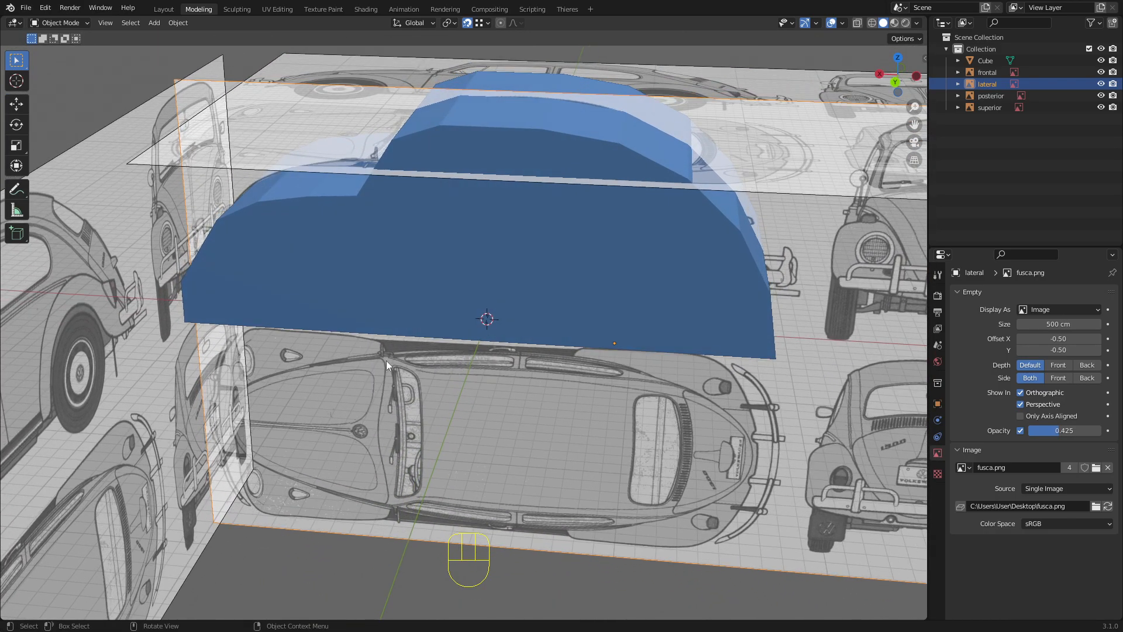
{"action": "left_click", "coordinate": [299, 295]}
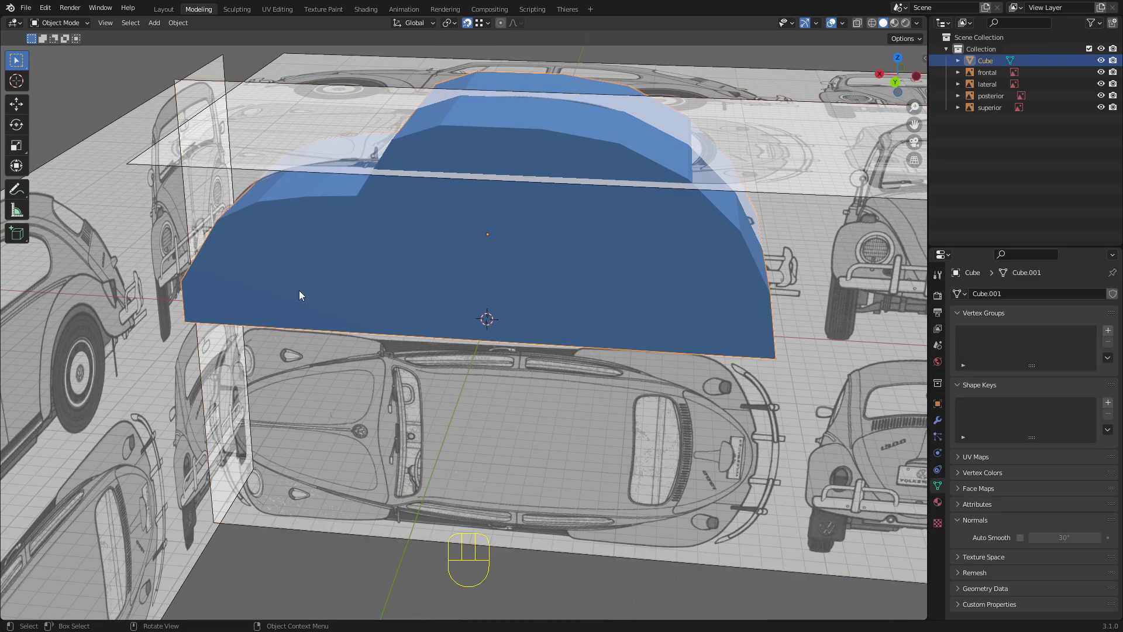
{"action": "left_click", "coordinate": [318, 364], "text": "shift"}
{"action": "scroll", "coordinate": [336, 386], "scroll_direction": "down", "scroll_amount": 4}
{"action": "key", "text": "g"}
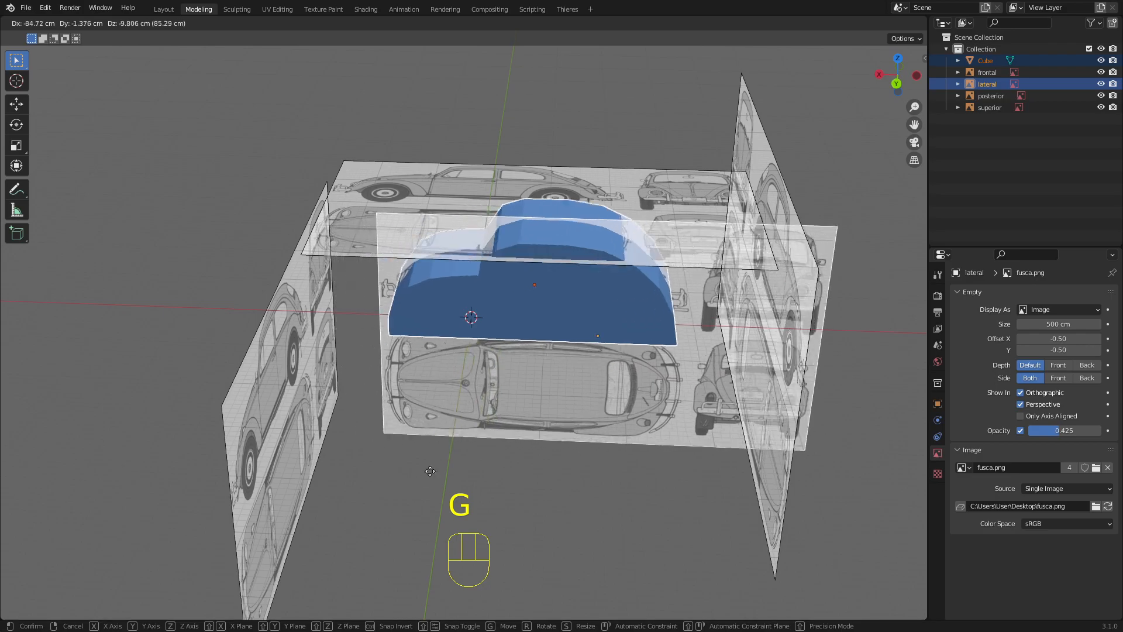
{"action": "key", "text": "Escape"}
{"action": "left_click", "coordinate": [506, 454]}
{"action": "middle_click_drag", "start_coordinate": [506, 454], "coordinate": [459, 357]}
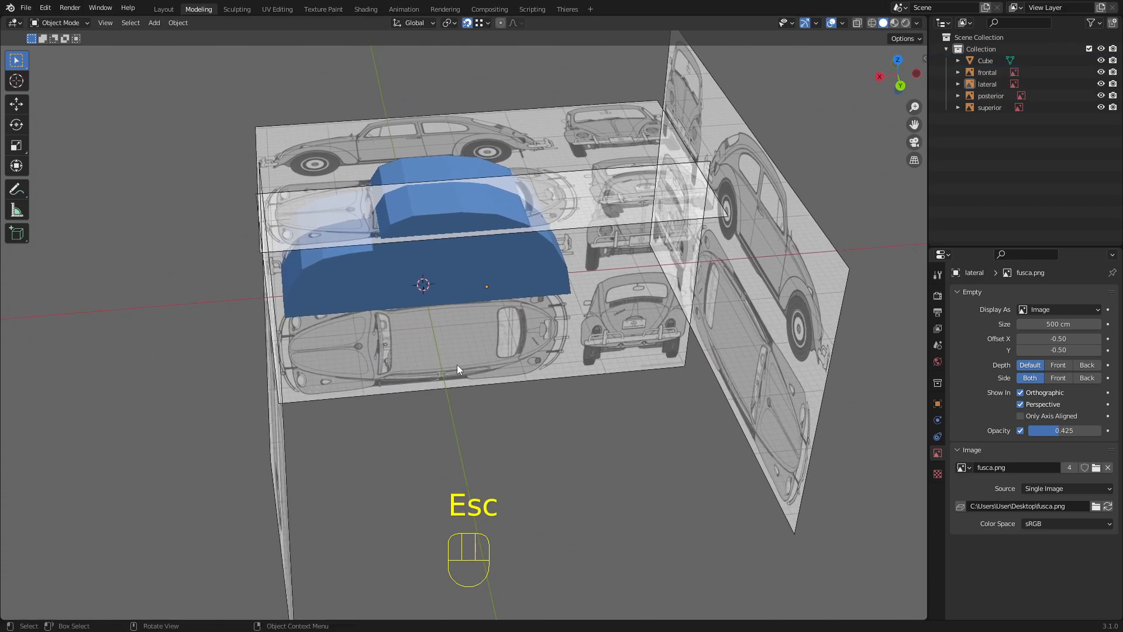
{"action": "middle_click_drag", "start_coordinate": [461, 364], "coordinate": [424, 356]}
{"action": "middle_click_drag", "start_coordinate": [450, 276], "coordinate": [567, 324]}
Step: Make the lateral, posterior, superior and frontal reference images non-selectable in their object visibility settings
{"action": "left_click", "coordinate": [580, 328]}
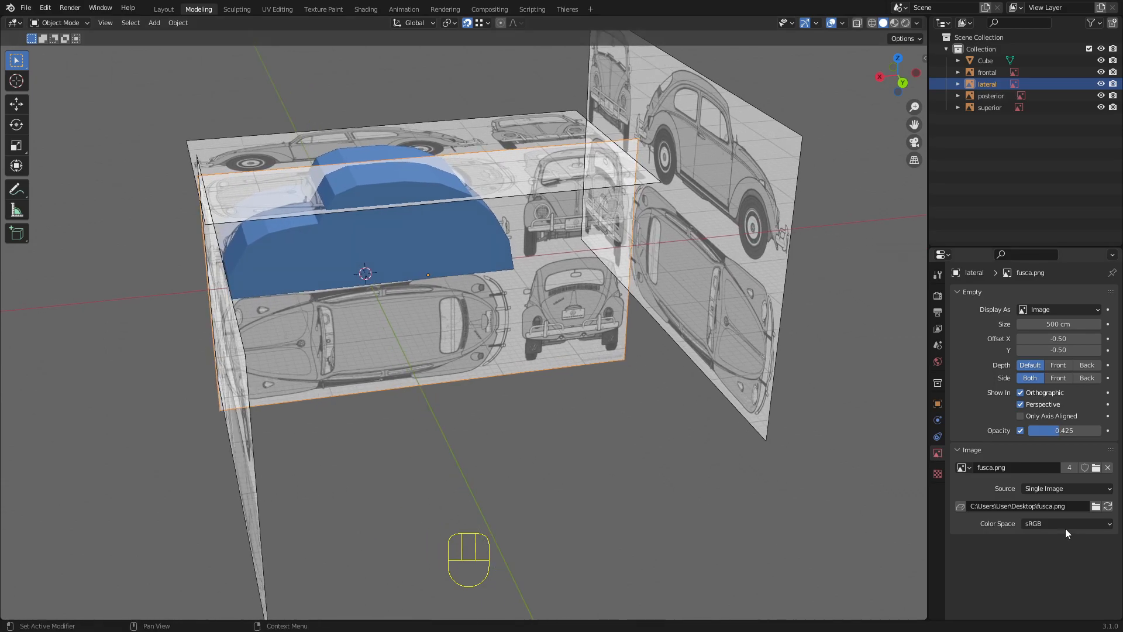
{"action": "left_click", "coordinate": [938, 404]}
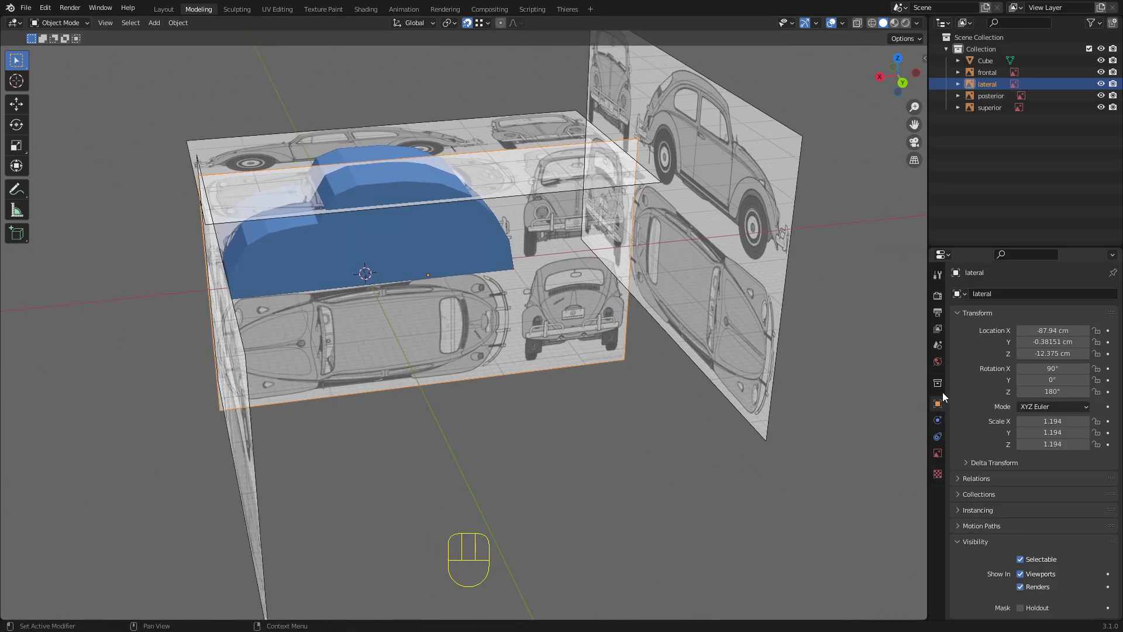
{"action": "scroll", "coordinate": [1007, 368], "scroll_direction": "down", "scroll_amount": 5}
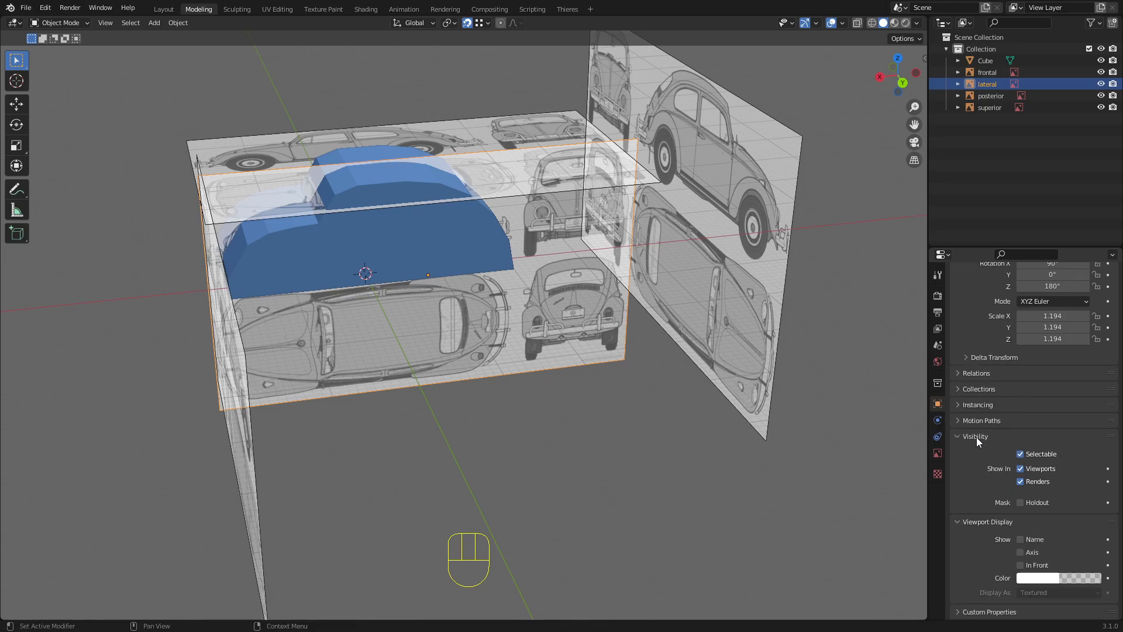
{"action": "left_click", "coordinate": [1021, 454]}
{"action": "left_click", "coordinate": [739, 312]}
{"action": "left_click", "coordinate": [1021, 454]}
{"action": "left_click", "coordinate": [548, 117]}
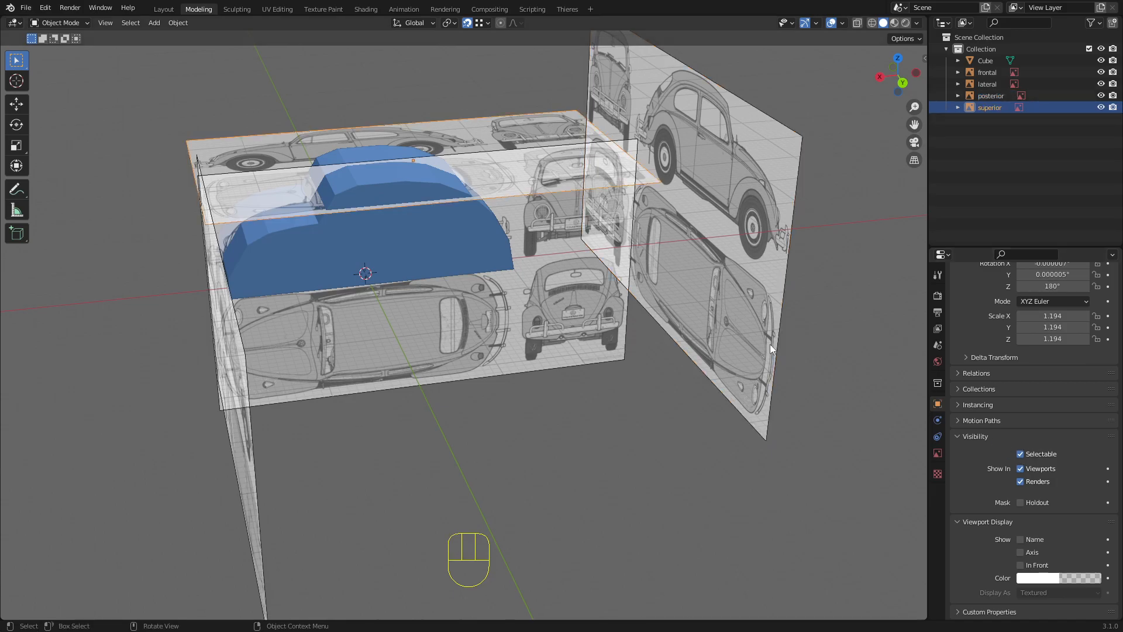
{"action": "left_click", "coordinate": [1021, 454]}
{"action": "left_click", "coordinate": [258, 477]}
{"action": "left_click", "coordinate": [1021, 454]}
Step: Examine how the four reference planes surround and cover the body in perspective view
{"action": "middle_click_drag", "start_coordinate": [527, 327], "coordinate": [478, 260]}
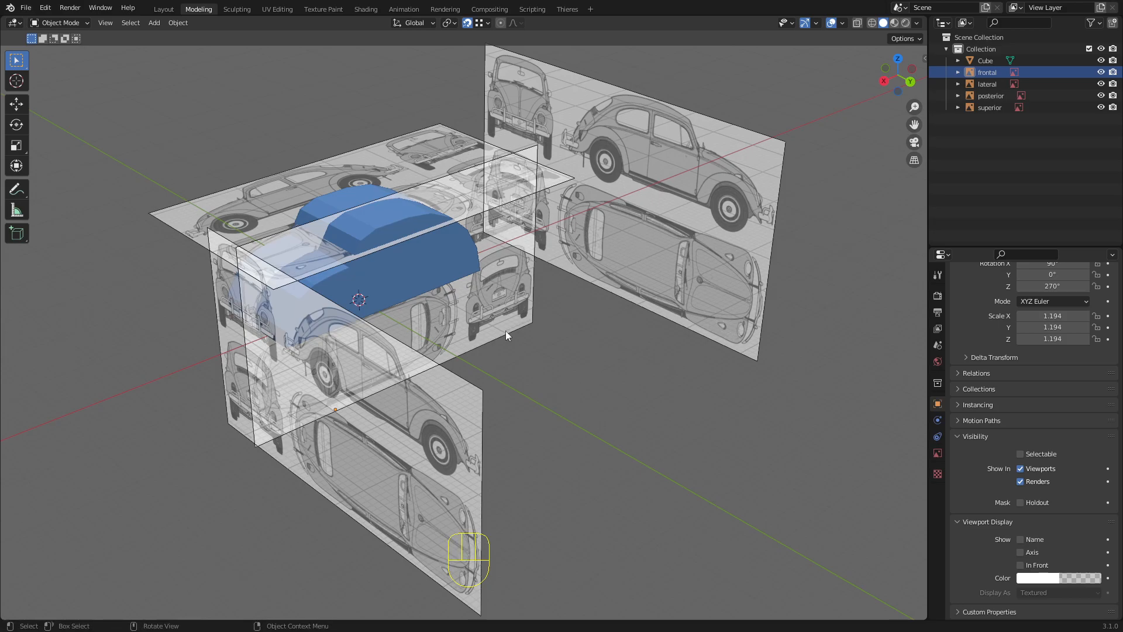
{"action": "middle_click_drag", "start_coordinate": [476, 303], "coordinate": [514, 275]}
{"action": "scroll", "coordinate": [521, 234], "scroll_direction": "up", "scroll_amount": 2}
{"action": "scroll", "coordinate": [521, 233], "scroll_direction": "down", "scroll_amount": 3}
{"action": "scroll", "coordinate": [521, 244], "scroll_direction": "up", "scroll_amount": 2}
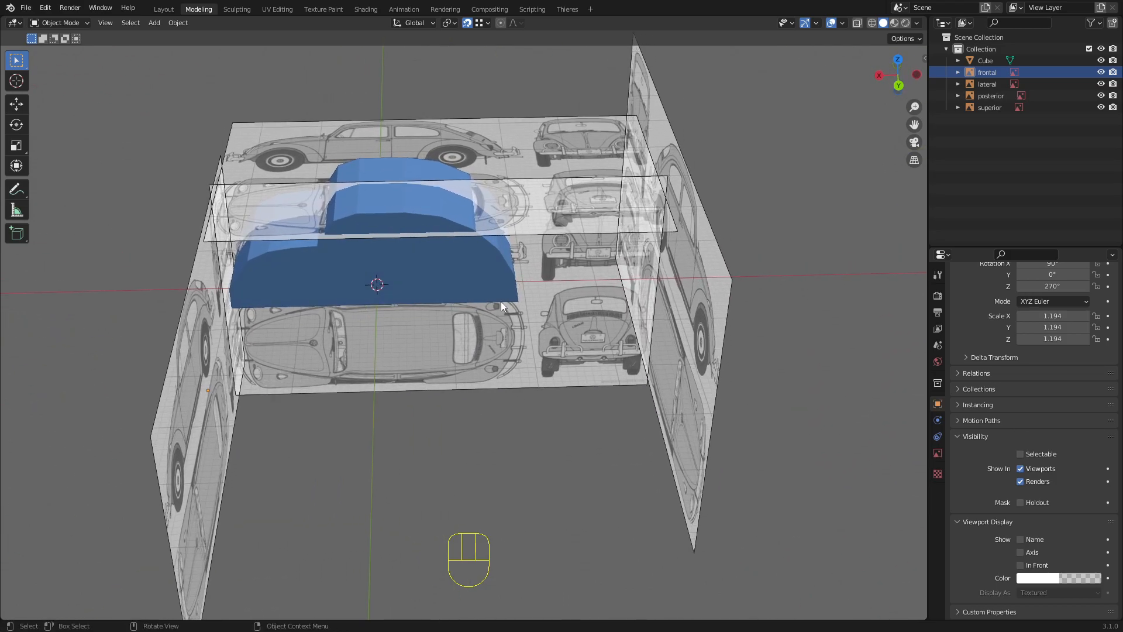
{"action": "scroll", "coordinate": [497, 326], "scroll_direction": "down", "scroll_amount": 3}
{"action": "middle_click_drag", "start_coordinate": [509, 316], "coordinate": [519, 278]}
{"action": "scroll", "coordinate": [522, 287], "scroll_direction": "up", "scroll_amount": 3}
{"action": "middle_click_drag", "start_coordinate": [518, 278], "coordinate": [544, 255]}
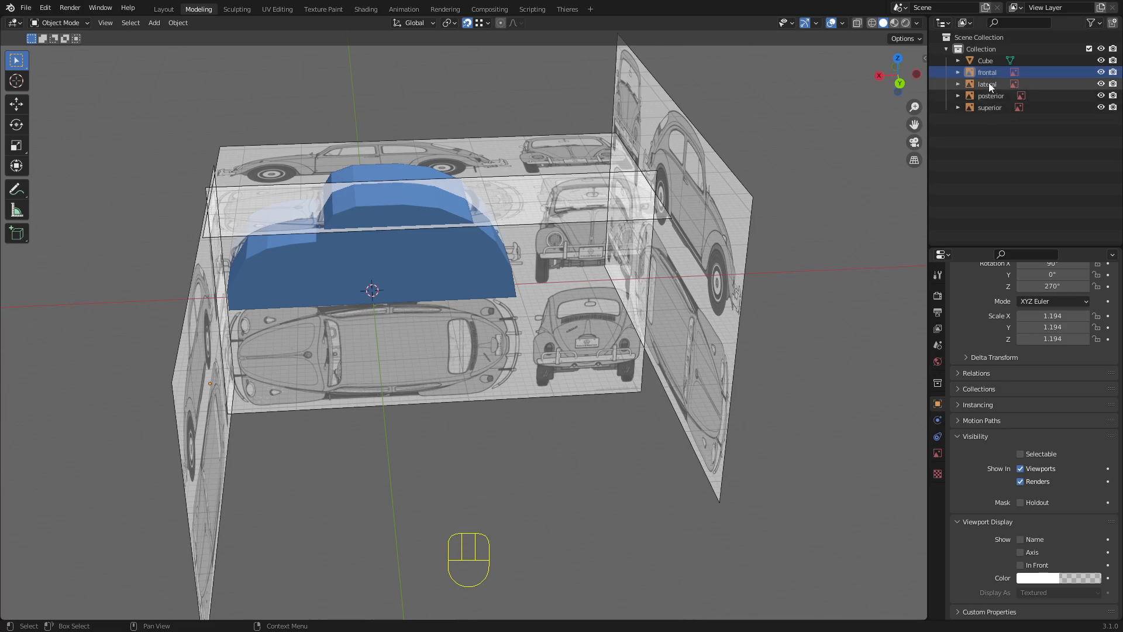
Step: Turn off the perspective-view display of the frontal, lateral, posterior and superior reference images
{"action": "left_click", "coordinate": [937, 454]}
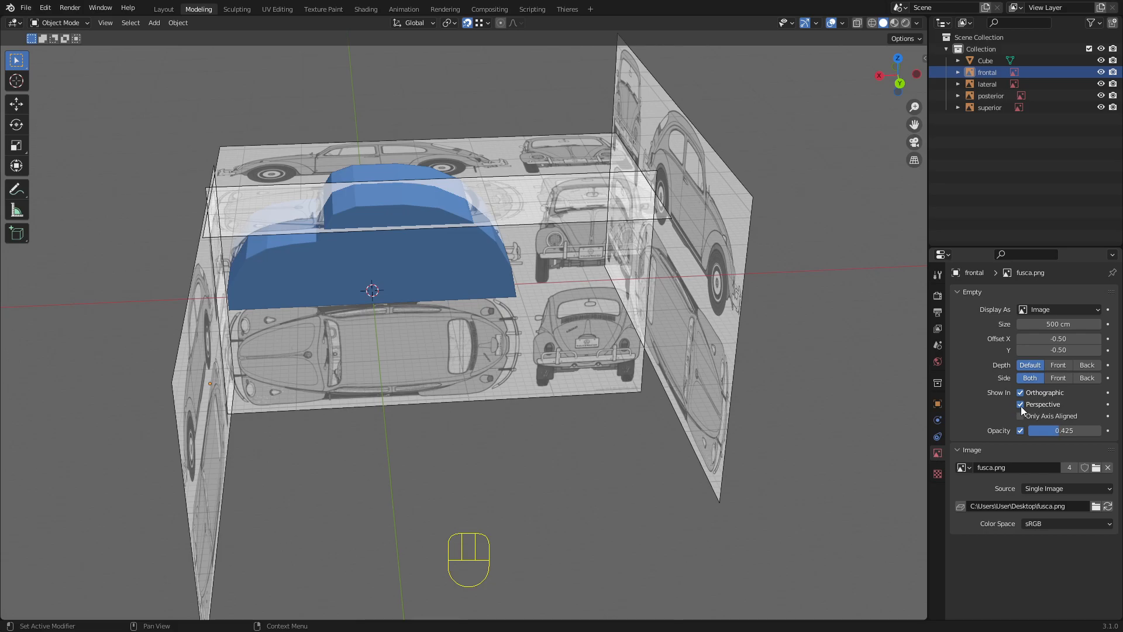
{"action": "left_click", "coordinate": [989, 84]}
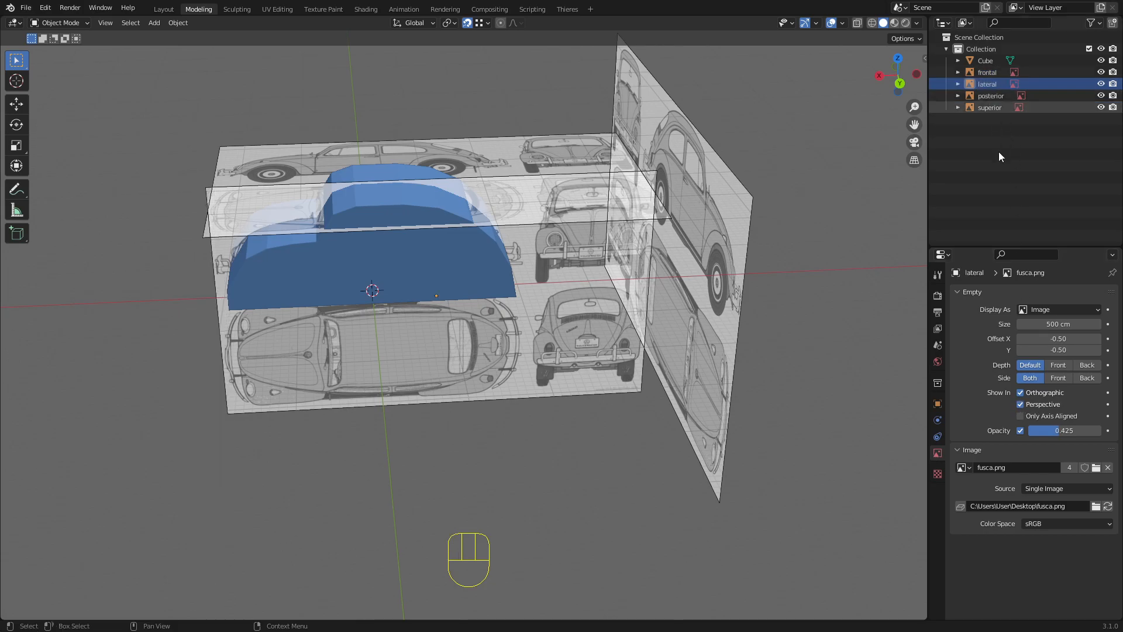
{"action": "left_click", "coordinate": [1021, 405]}
{"action": "left_click", "coordinate": [989, 96]}
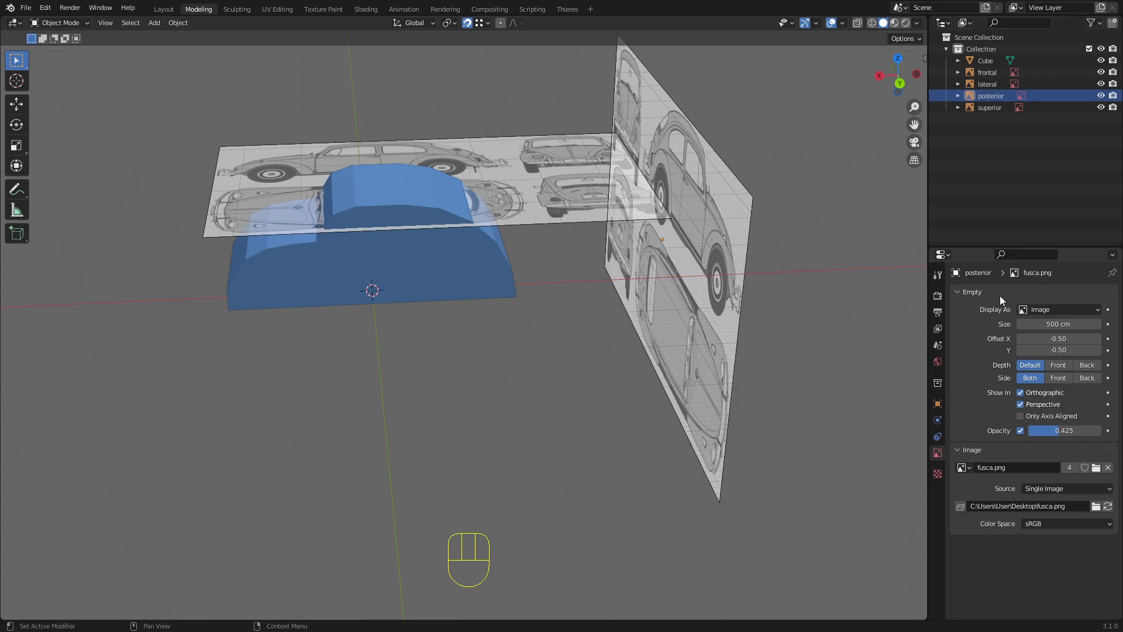
{"action": "left_click", "coordinate": [1021, 405]}
{"action": "left_click", "coordinate": [989, 108]}
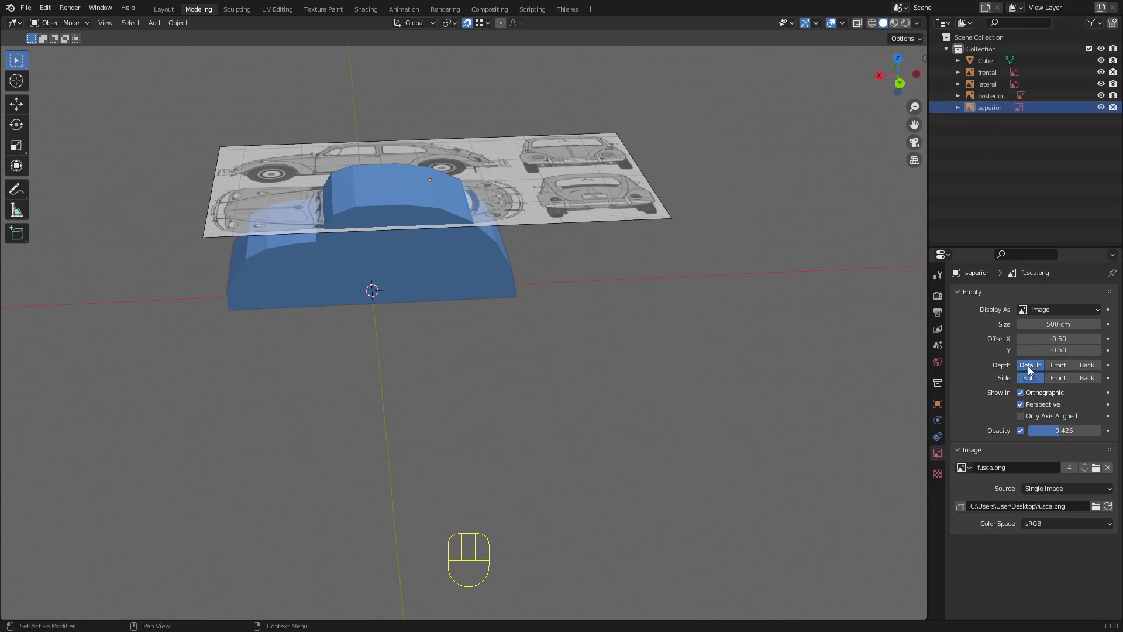
{"action": "left_click", "coordinate": [1021, 404]}
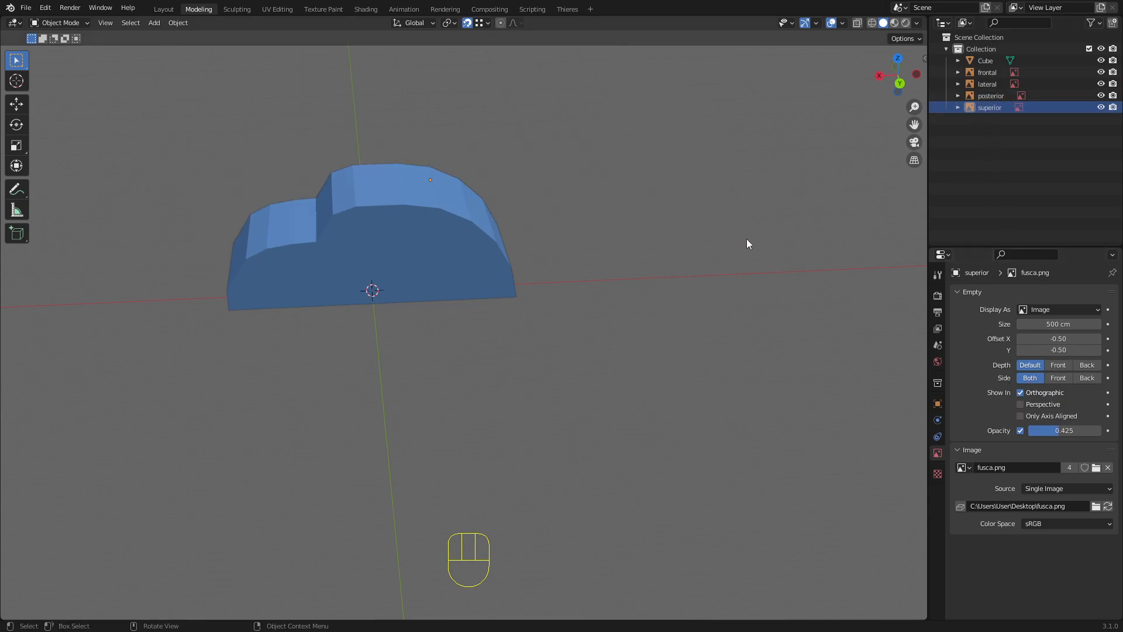
Step: Examine the body's overall shape from several angles without the reference images
{"action": "middle_click_drag", "start_coordinate": [724, 223], "coordinate": [586, 311]}
{"action": "scroll", "coordinate": [585, 310], "scroll_direction": "up", "scroll_amount": 4}
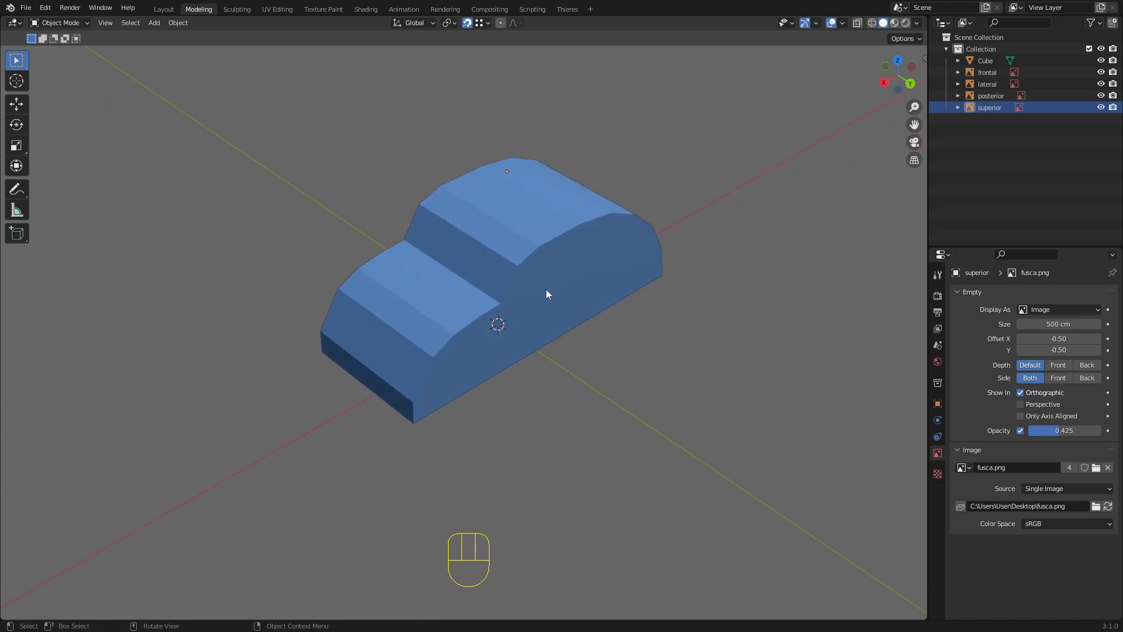
{"action": "mouse_move", "coordinate": [527, 321]}
{"action": "middle_mouse_down"}
{"action": "mouse_move", "coordinate": [486, 281]}
{"action": "mouse_move", "coordinate": [557, 269]}
{"action": "mouse_move", "coordinate": [604, 301]}
{"action": "mouse_move", "coordinate": [522, 300]}
{"action": "mouse_move", "coordinate": [535, 395]}
{"action": "mouse_move", "coordinate": [534, 314]}
{"action": "mouse_move", "coordinate": [527, 328]}
{"action": "mouse_move", "coordinate": [500, 325]}
{"action": "mouse_move", "coordinate": [461, 299]}
{"action": "mouse_move", "coordinate": [619, 298]}
{"action": "mouse_move", "coordinate": [519, 302]}
{"action": "mouse_move", "coordinate": [574, 284]}
{"action": "mouse_move", "coordinate": [514, 324]}
{"action": "middle_mouse_up"}
{"action": "middle_click_drag", "start_coordinate": [506, 279], "coordinate": [563, 199]}
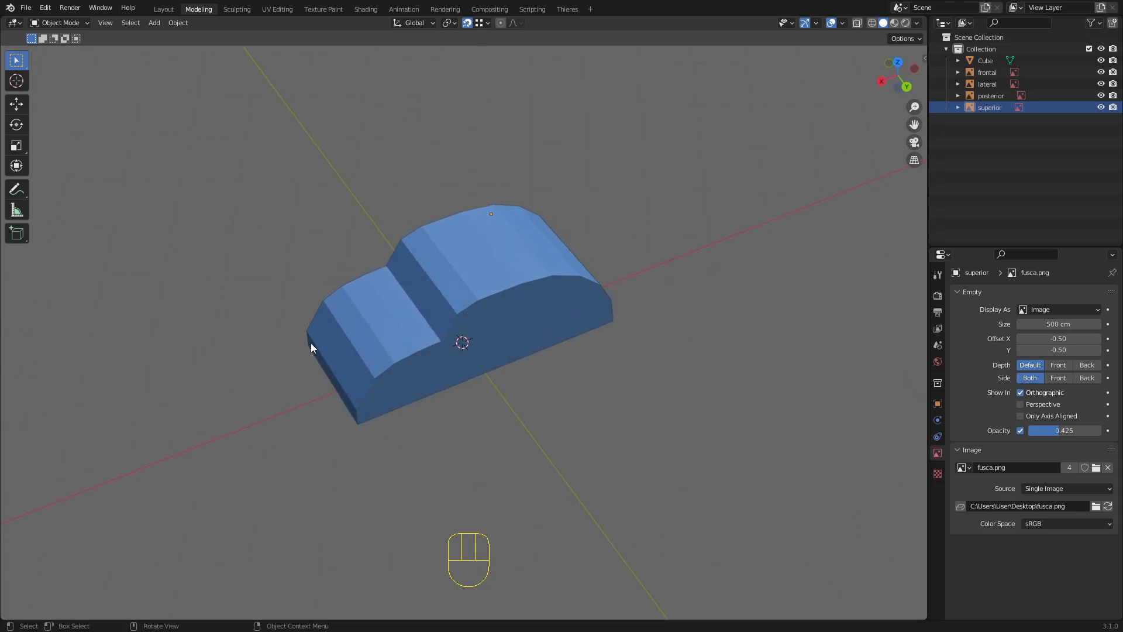
{"action": "middle_click_drag", "start_coordinate": [450, 314], "coordinate": [483, 287], "text": "shift"}
{"action": "scroll", "coordinate": [470, 330], "scroll_direction": "up", "scroll_amount": 2}
{"action": "scroll", "coordinate": [469, 330], "scroll_direction": "down", "scroll_amount": 3}
{"action": "middle_click_drag", "start_coordinate": [554, 314], "coordinate": [508, 297]}
Step: From the lateral view, select the car body and open it for mesh editing in wireframe display
{"action": "scroll", "coordinate": [508, 297], "scroll_direction": "up", "scroll_amount": 3}
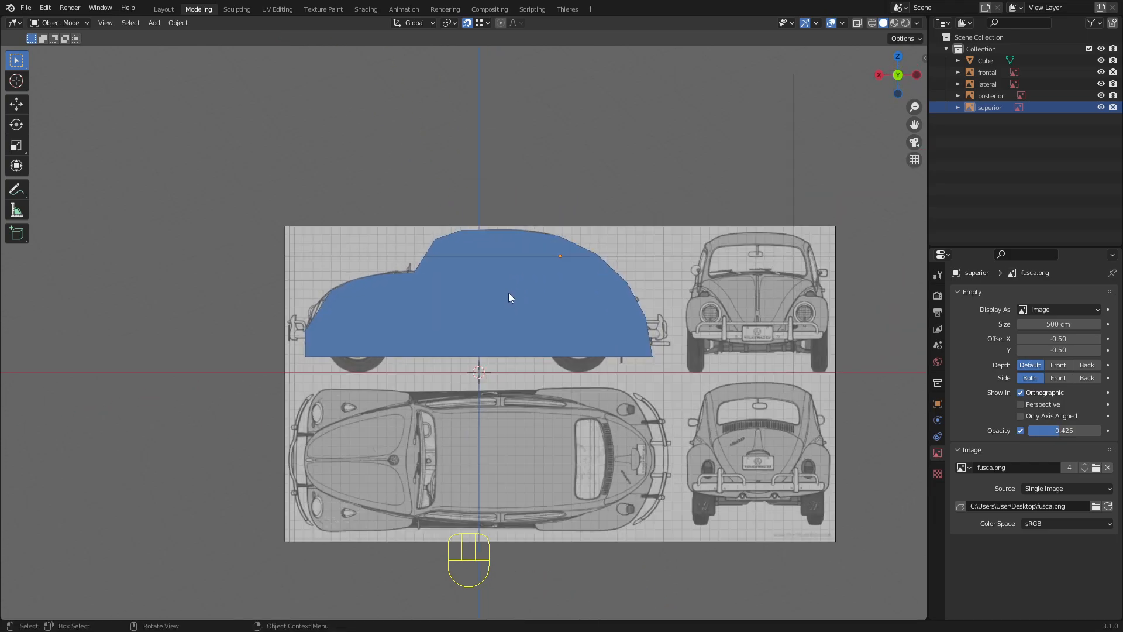
{"action": "scroll", "coordinate": [441, 319], "scroll_direction": "up", "scroll_amount": 1}
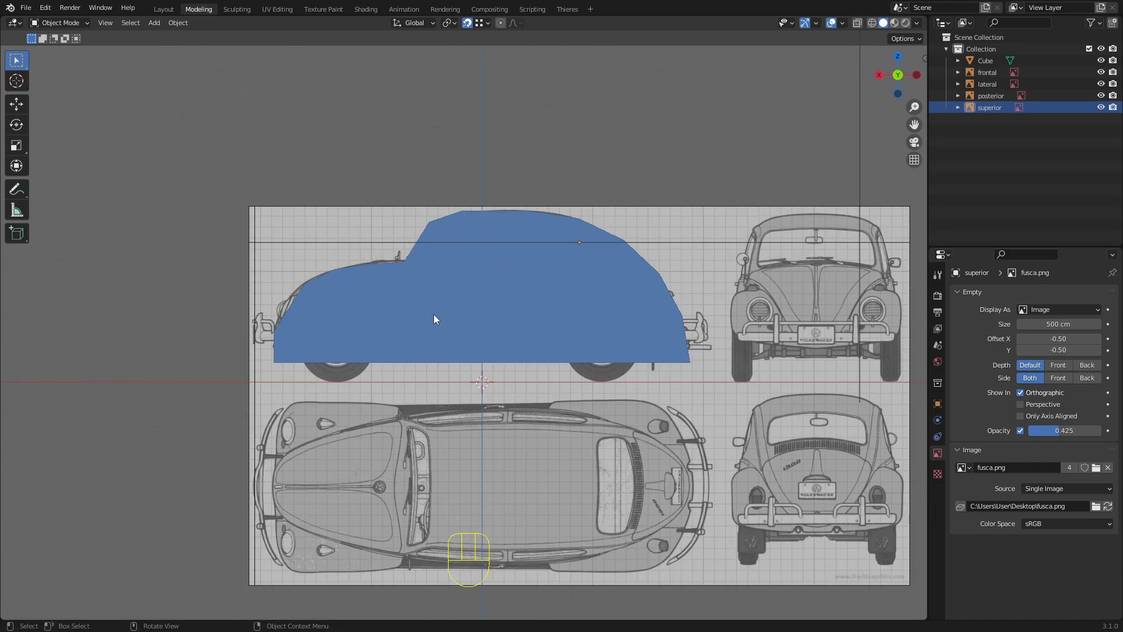
{"action": "key", "text": "Tab"}
{"action": "left_click", "coordinate": [440, 294]}
{"action": "key", "text": "Tab"}
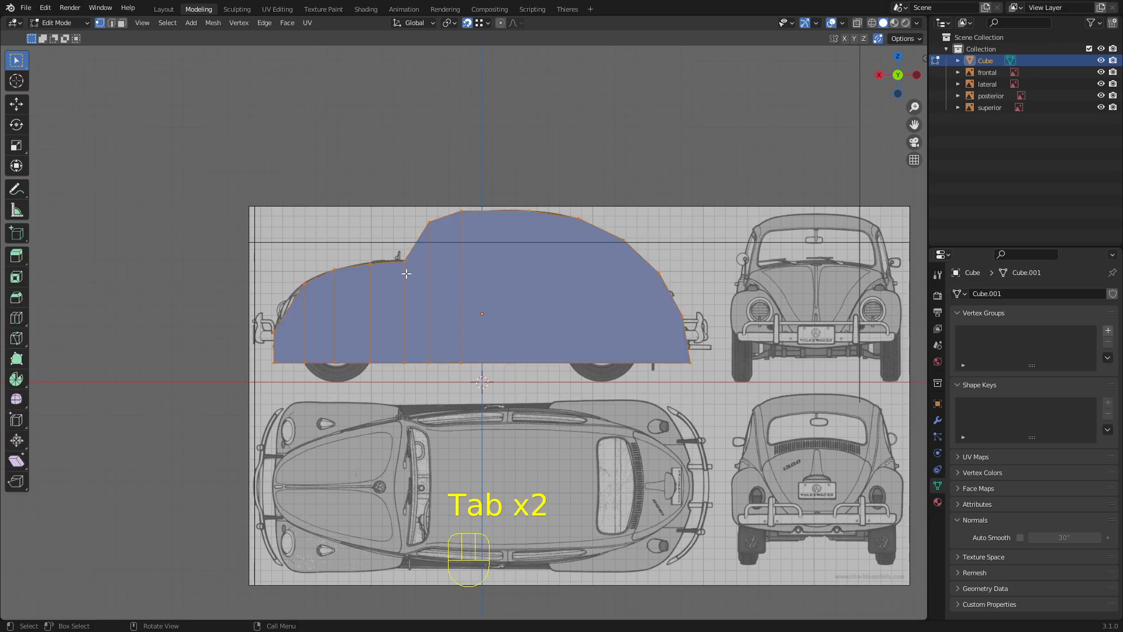
{"action": "key", "text": "z"}
Step: Insert a centred lengthwise loop cut along the body's side, from the nose to the front of the cabin
{"action": "scroll", "coordinate": [368, 249], "scroll_direction": "up", "scroll_amount": 4}
{"action": "key", "text": "ctrl+r"}
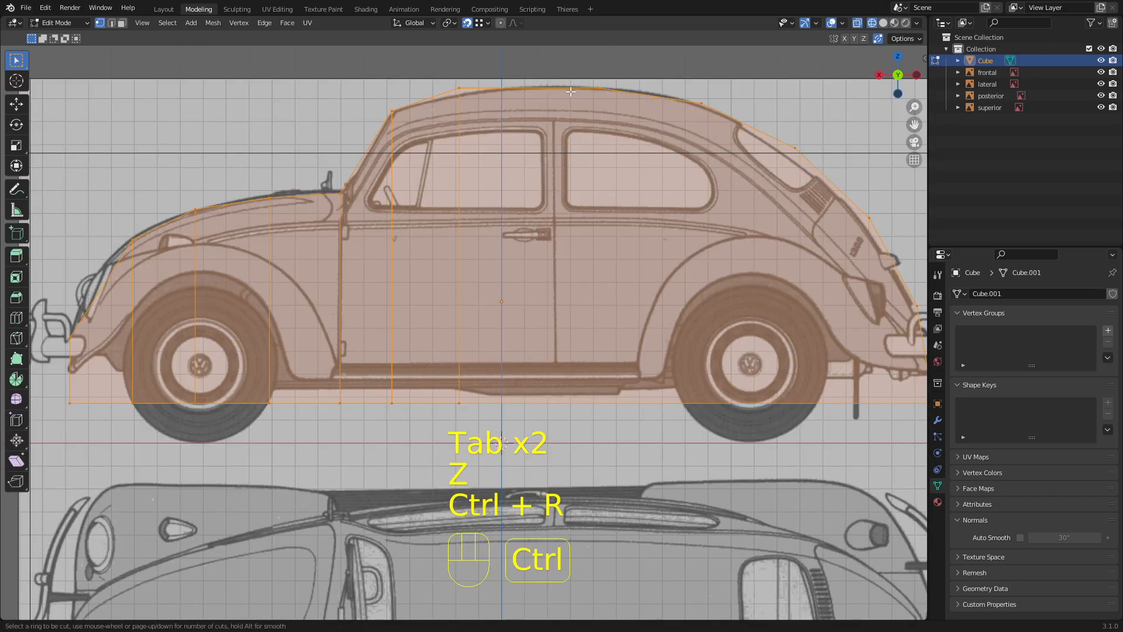
{"action": "key", "text": "ctrl+r"}
{"action": "left_click", "coordinate": [389, 237]}
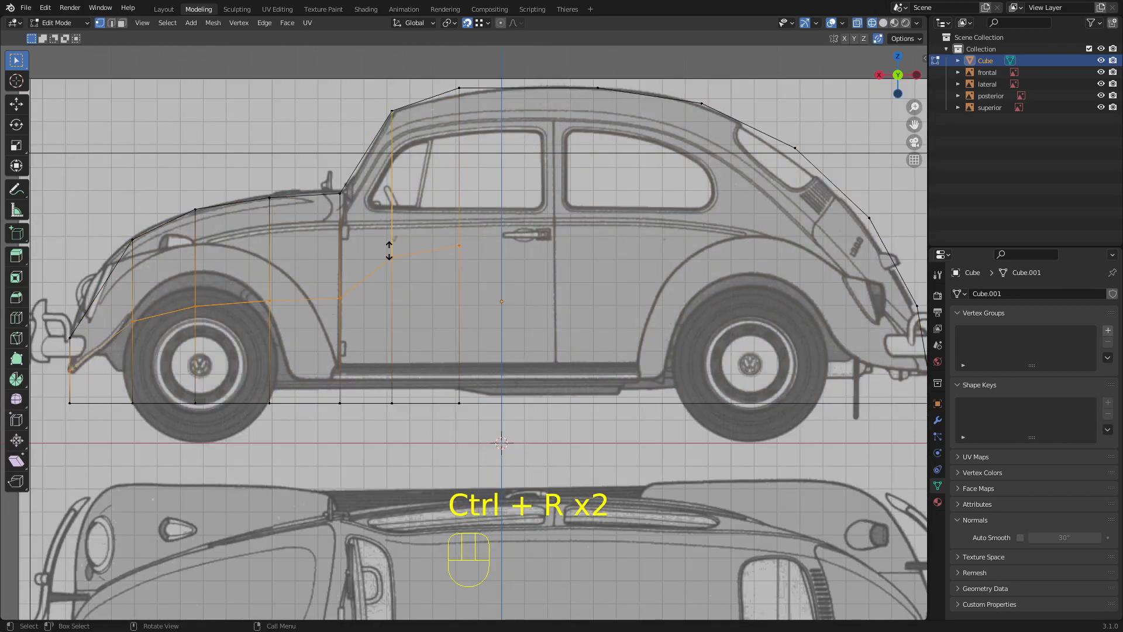
{"action": "key", "text": "Escape"}
{"action": "scroll", "coordinate": [257, 231], "scroll_direction": "down", "scroll_amount": 2}
{"action": "scroll", "coordinate": [329, 252], "scroll_direction": "up", "scroll_amount": 4}
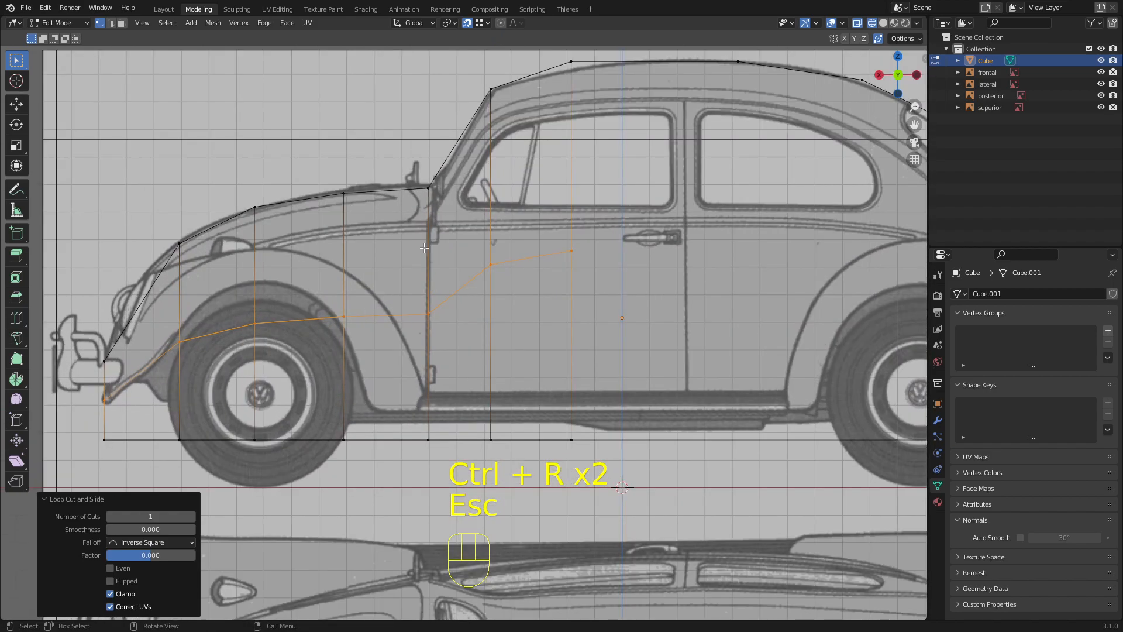
Step: Leave mesh editing and display the car body in solid shading from an angled perspective
{"action": "scroll", "coordinate": [235, 247], "scroll_direction": "down", "scroll_amount": 3}
{"action": "scroll", "coordinate": [547, 177], "scroll_direction": "up", "scroll_amount": 1}
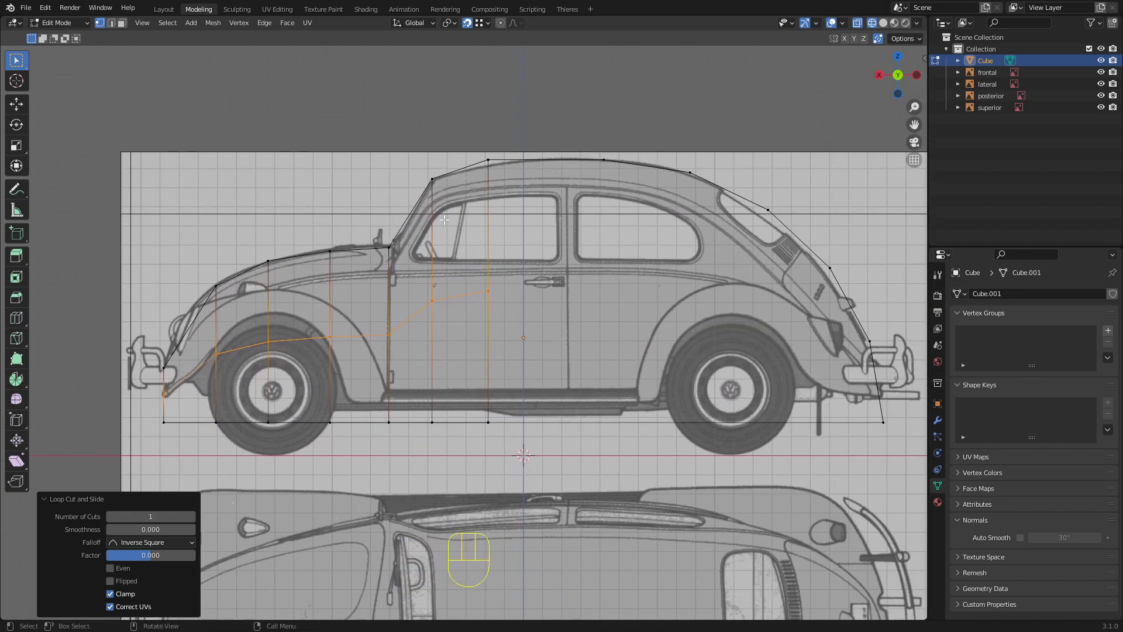
{"action": "key", "text": "Tab"}
{"action": "scroll", "coordinate": [425, 300], "scroll_direction": "down", "scroll_amount": 2}
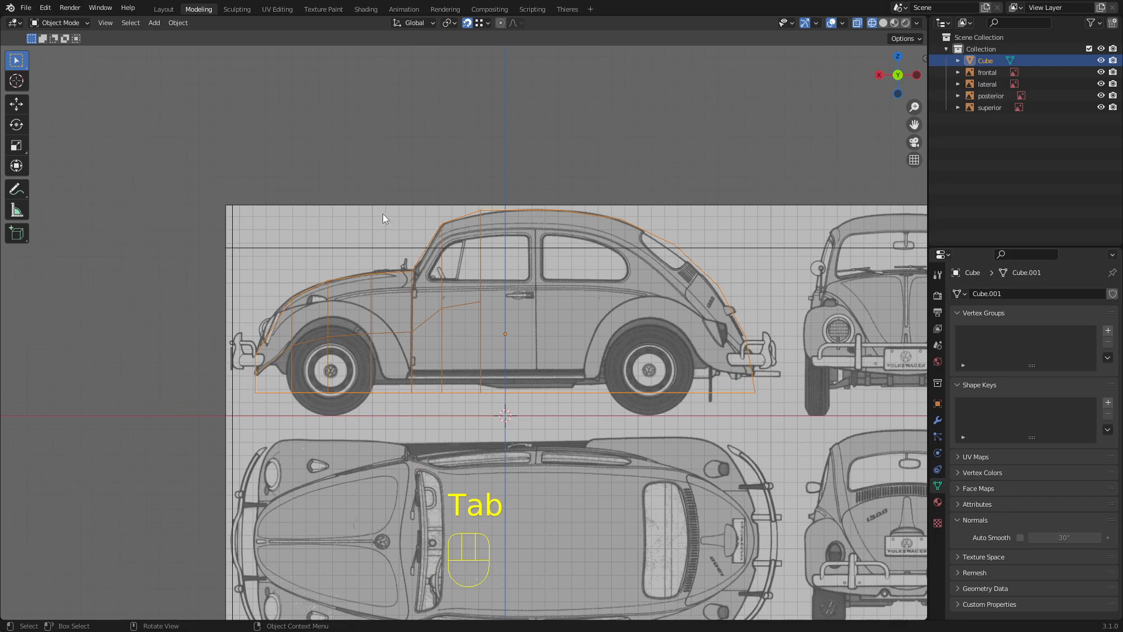
{"action": "mouse_move", "coordinate": [379, 230]}
{"action": "middle_mouse_down"}
{"action": "mouse_move", "coordinate": [422, 268]}
{"action": "mouse_move", "coordinate": [514, 296]}
{"action": "mouse_move", "coordinate": [555, 427]}
{"action": "mouse_move", "coordinate": [663, 304]}
{"action": "mouse_move", "coordinate": [502, 349]}
{"action": "mouse_move", "coordinate": [528, 347]}
{"action": "mouse_move", "coordinate": [514, 339]}
{"action": "middle_mouse_up"}
{"action": "key", "text": "z"}
{"action": "scroll", "coordinate": [502, 348], "scroll_direction": "down", "scroll_amount": 3}
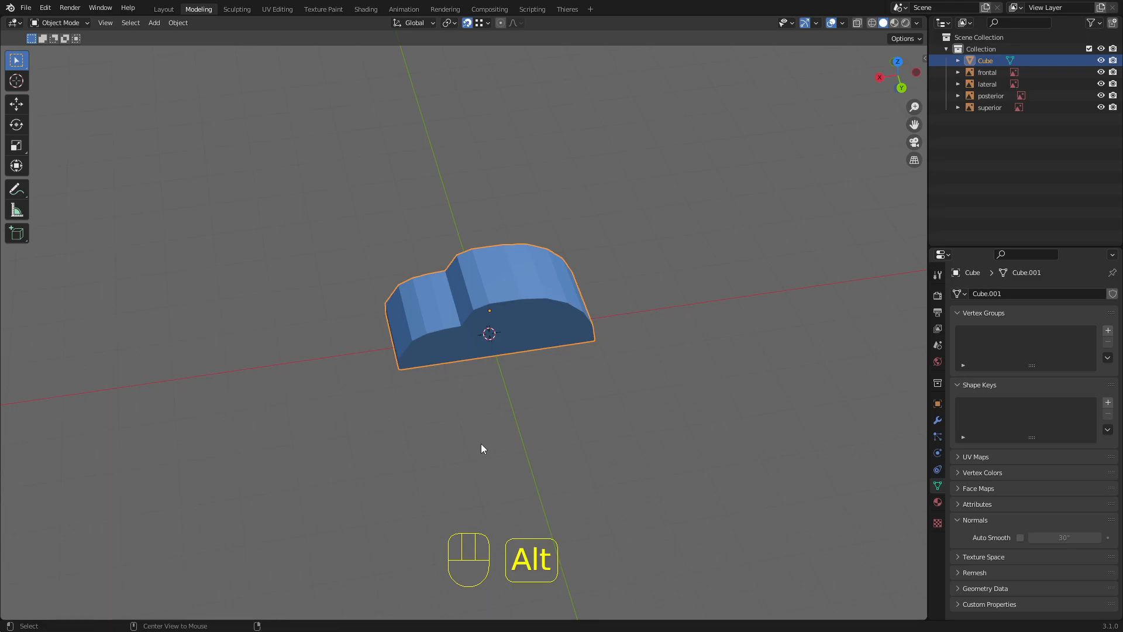
Step: Split the viewport into four views and frame the car body in the top, side, front and perspective views
{"action": "key", "text": "ctrl+alt+q"}
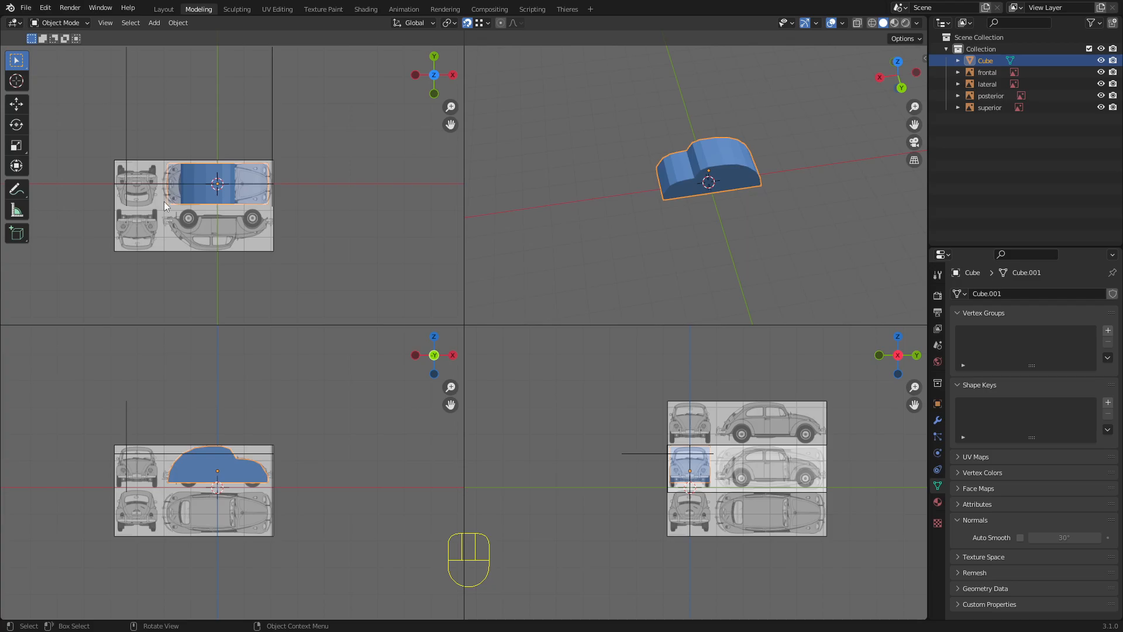
{"action": "scroll", "coordinate": [232, 176], "scroll_direction": "up", "scroll_amount": 3}
{"action": "middle_click_drag", "start_coordinate": [216, 215], "coordinate": [277, 180], "text": "shift"}
{"action": "scroll", "coordinate": [246, 189], "scroll_direction": "up", "scroll_amount": 2}
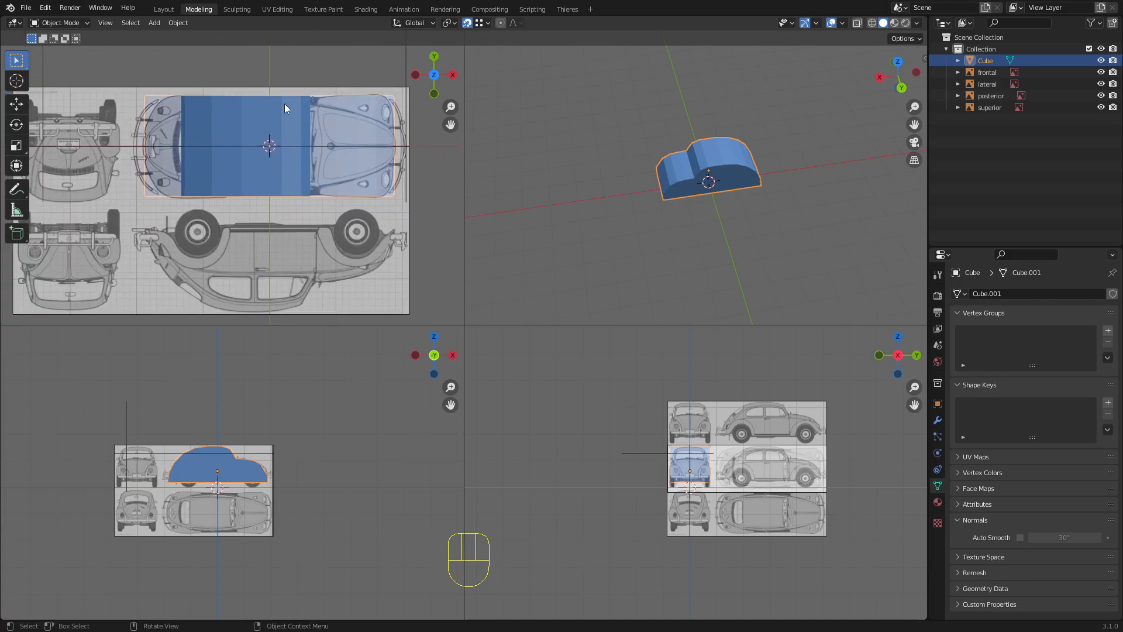
{"action": "scroll", "coordinate": [212, 492], "scroll_direction": "up", "scroll_amount": 5}
{"action": "middle_click_drag", "start_coordinate": [228, 503], "coordinate": [305, 425], "text": "shift"}
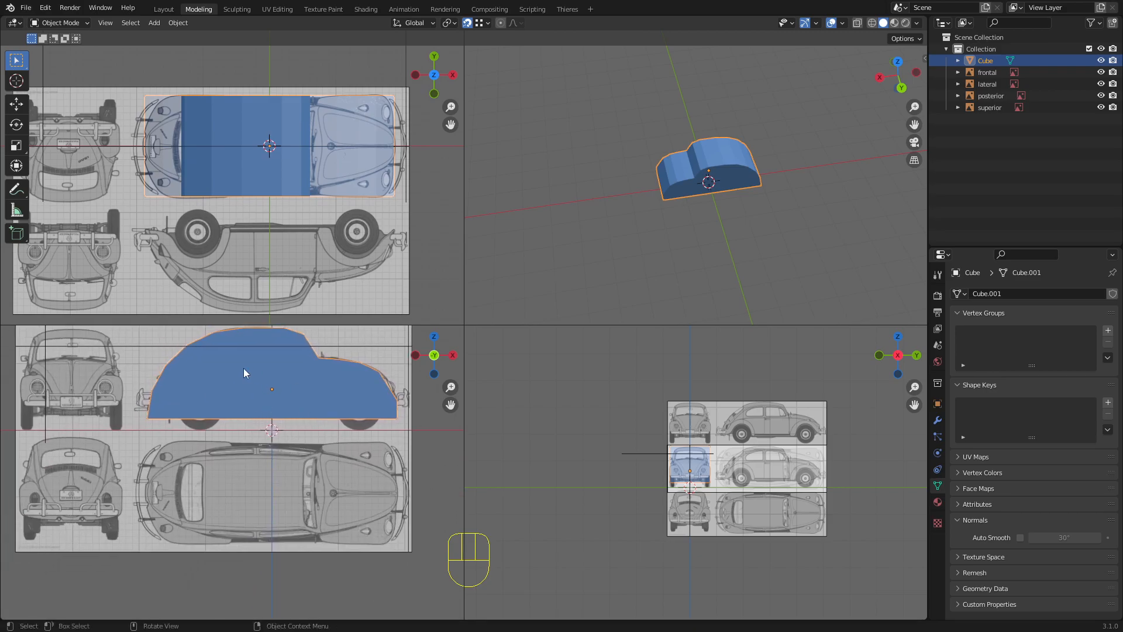
{"action": "middle_click_drag", "start_coordinate": [701, 444], "coordinate": [648, 435], "text": "shift"}
{"action": "scroll", "coordinate": [648, 440], "scroll_direction": "up", "scroll_amount": 5}
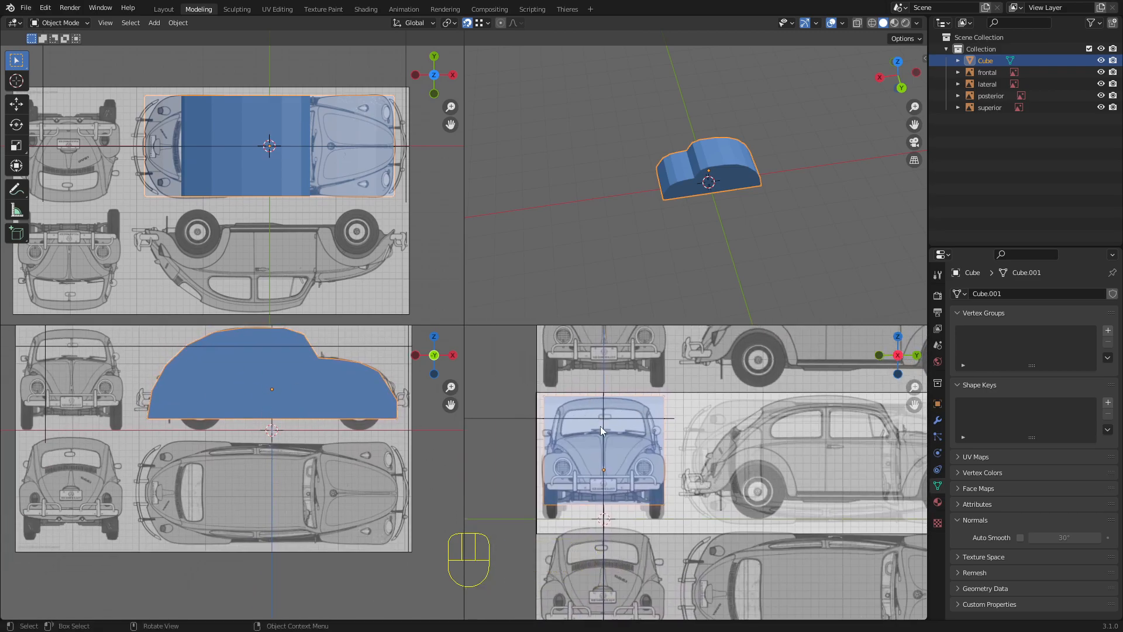
{"action": "middle_click_drag", "start_coordinate": [708, 139], "coordinate": [752, 69]}
{"action": "scroll", "coordinate": [654, 232], "scroll_direction": "up", "scroll_amount": 6}
{"action": "scroll", "coordinate": [592, 235], "scroll_direction": "down", "scroll_amount": 2}
{"action": "mouse_move", "coordinate": [592, 235]}
{"action": "middle_mouse_down", "text": "shift"}
{"action": "mouse_move", "coordinate": [624, 155]}
{"action": "mouse_move", "coordinate": [667, 181]}
{"action": "middle_mouse_up", "text": "shift"}
Step: Open the car body for mesh editing in wireframe display with its whole mesh selected, framed in the perspective view
{"action": "key", "text": "Tab"}
{"action": "scroll", "coordinate": [628, 178], "scroll_direction": "down", "scroll_amount": 1}
{"action": "scroll", "coordinate": [664, 185], "scroll_direction": "down", "scroll_amount": 3}
{"action": "key", "text": "z"}
{"action": "left_click", "coordinate": [571, 186]}
{"action": "left_click_drag", "start_coordinate": [582, 98], "coordinate": [769, 221]}
{"action": "middle_click_drag", "start_coordinate": [740, 158], "coordinate": [673, 202]}
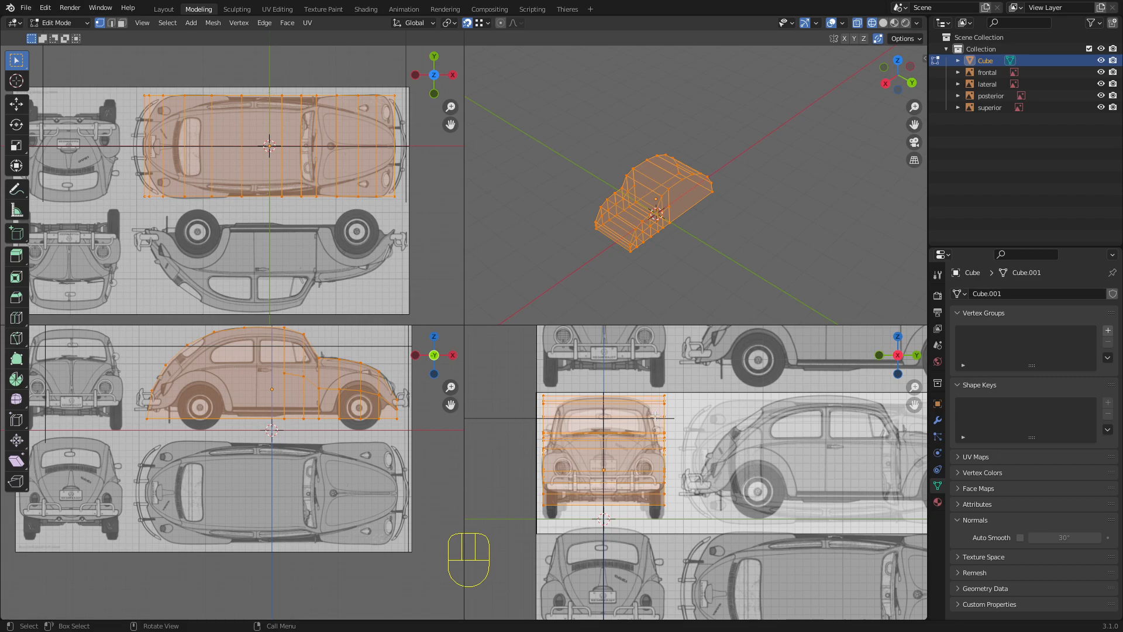
{"action": "scroll", "coordinate": [668, 229], "scroll_direction": "up", "scroll_amount": 2}
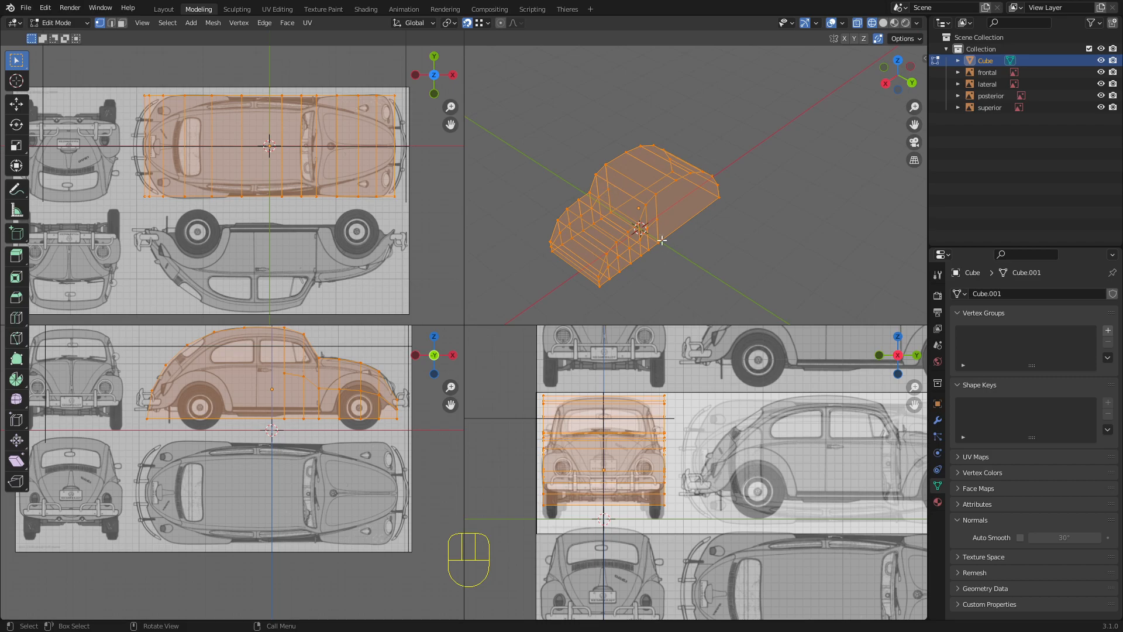
{"action": "scroll", "coordinate": [616, 230], "scroll_direction": "up", "scroll_amount": 1}
{"action": "scroll", "coordinate": [623, 230], "scroll_direction": "up", "scroll_amount": 1}
{"action": "middle_click_drag", "start_coordinate": [623, 230], "coordinate": [661, 218], "text": "shift"}
Step: Try scaling the whole car body mesh along the global Y and X axes
{"action": "key", "text": "x"}
{"action": "key", "text": "s"}
{"action": "key", "text": "y"}
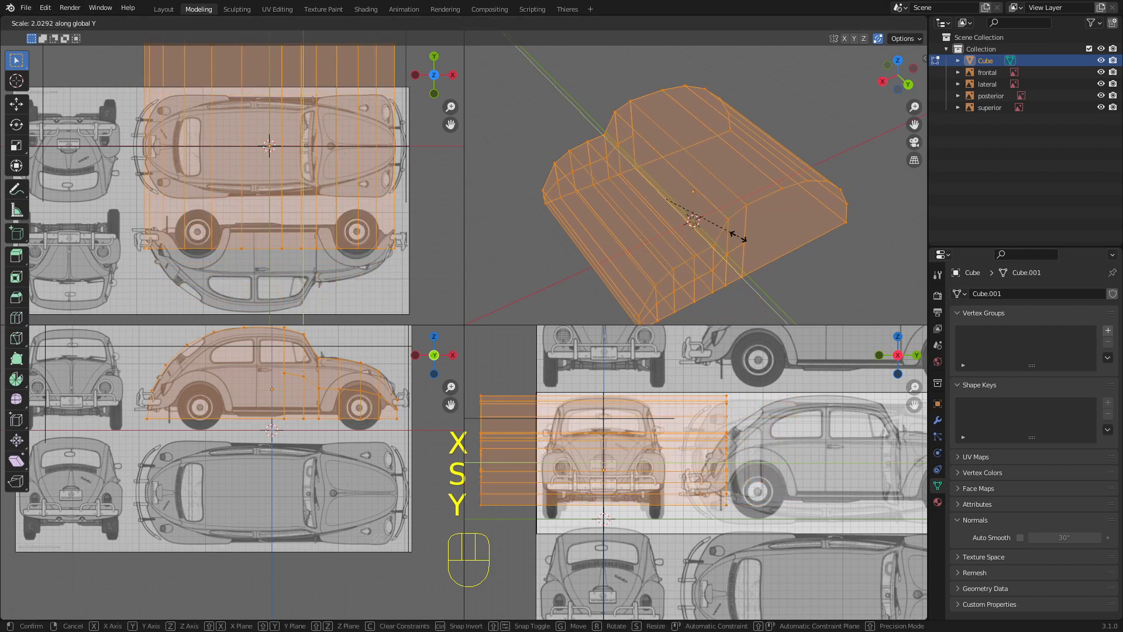
{"action": "key", "text": "x"}
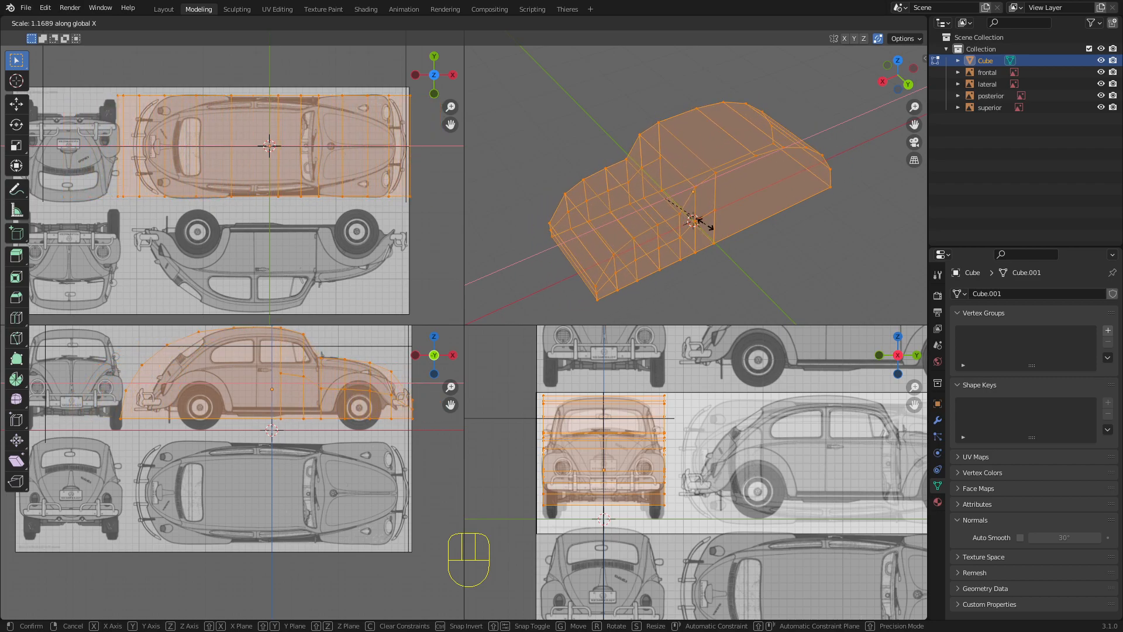
{"action": "key", "text": "y"}
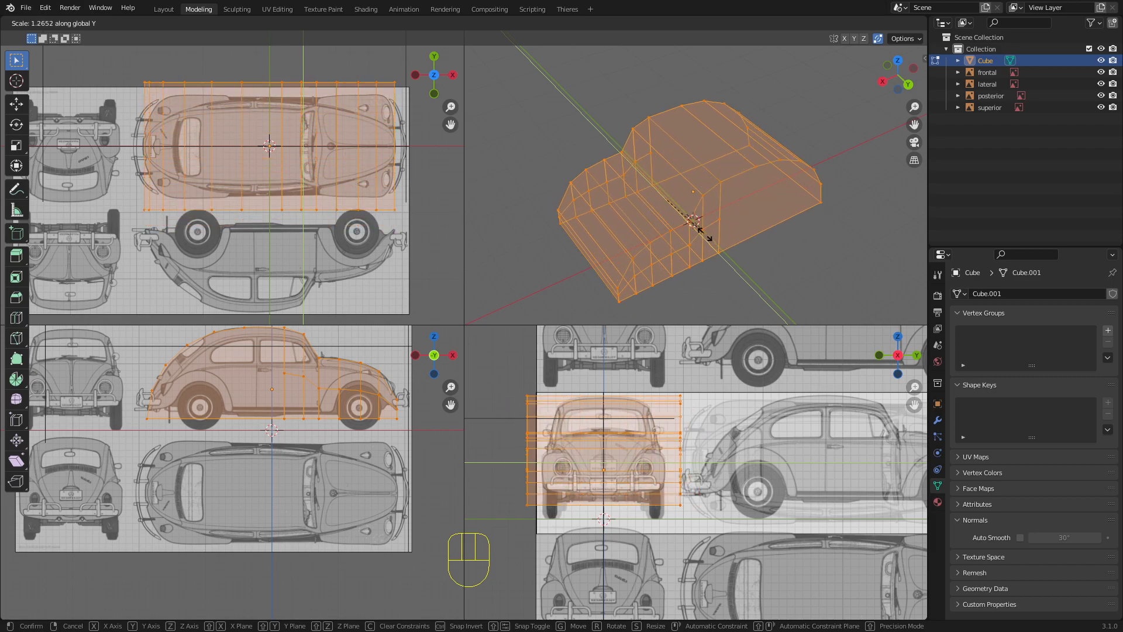
{"action": "key", "text": "Escape"}
Step: Examine the car body mesh against the blueprints across the four views
{"action": "scroll", "coordinate": [673, 222], "scroll_direction": "down", "scroll_amount": 5}
{"action": "scroll", "coordinate": [519, 363], "scroll_direction": "down", "scroll_amount": 3}
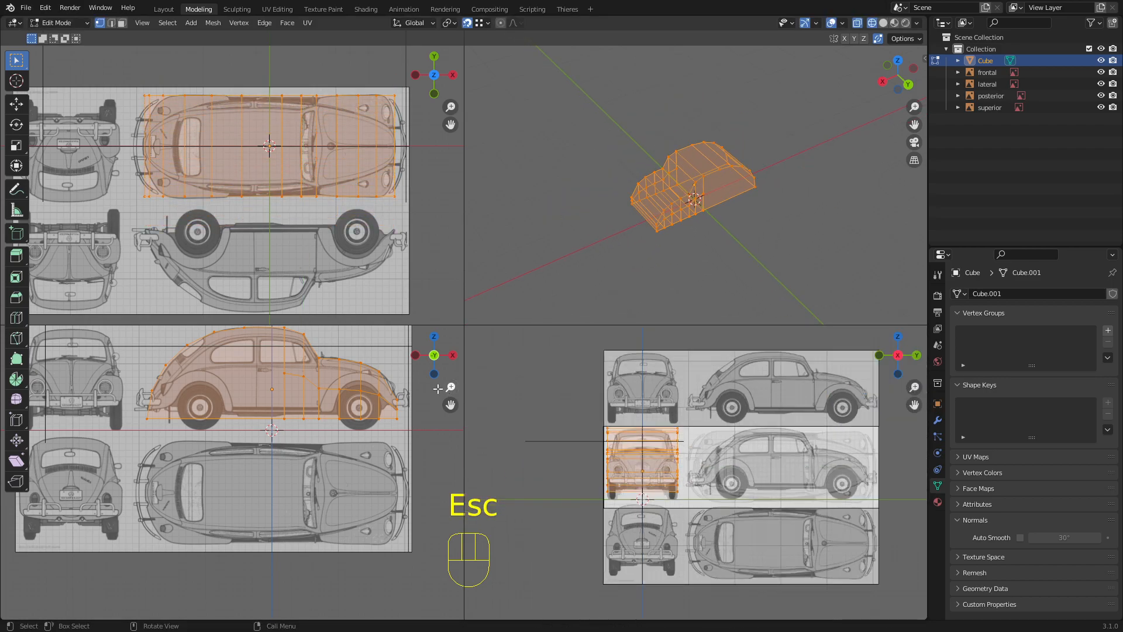
{"action": "scroll", "coordinate": [331, 379], "scroll_direction": "down", "scroll_amount": 3}
{"action": "scroll", "coordinate": [313, 395], "scroll_direction": "up", "scroll_amount": 2}
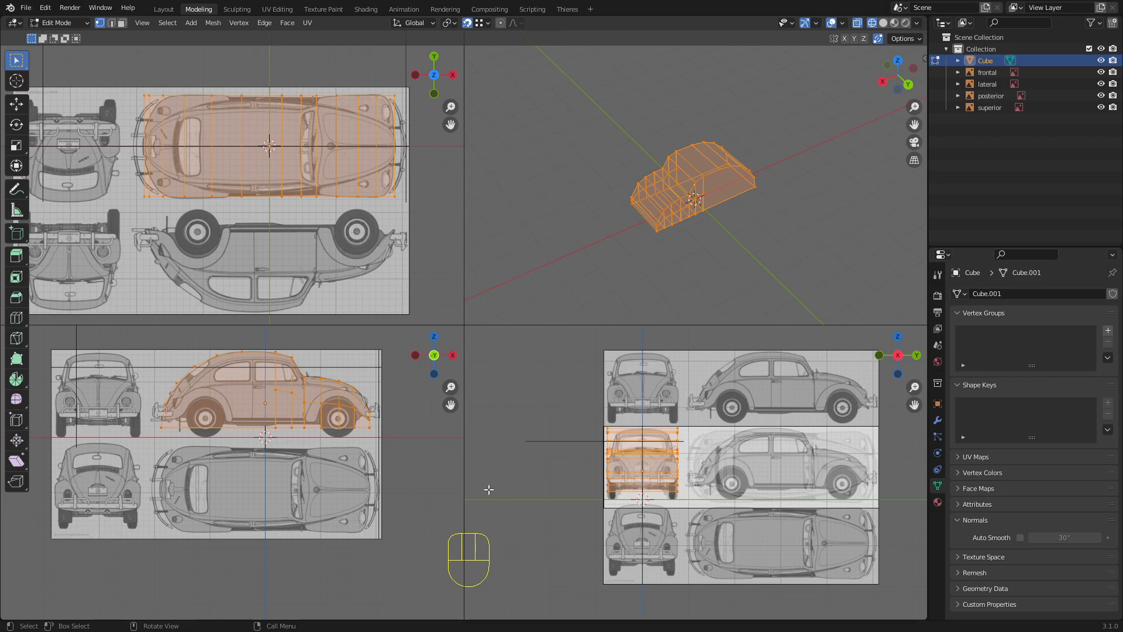
{"action": "scroll", "coordinate": [608, 231], "scroll_direction": "up", "scroll_amount": 2}
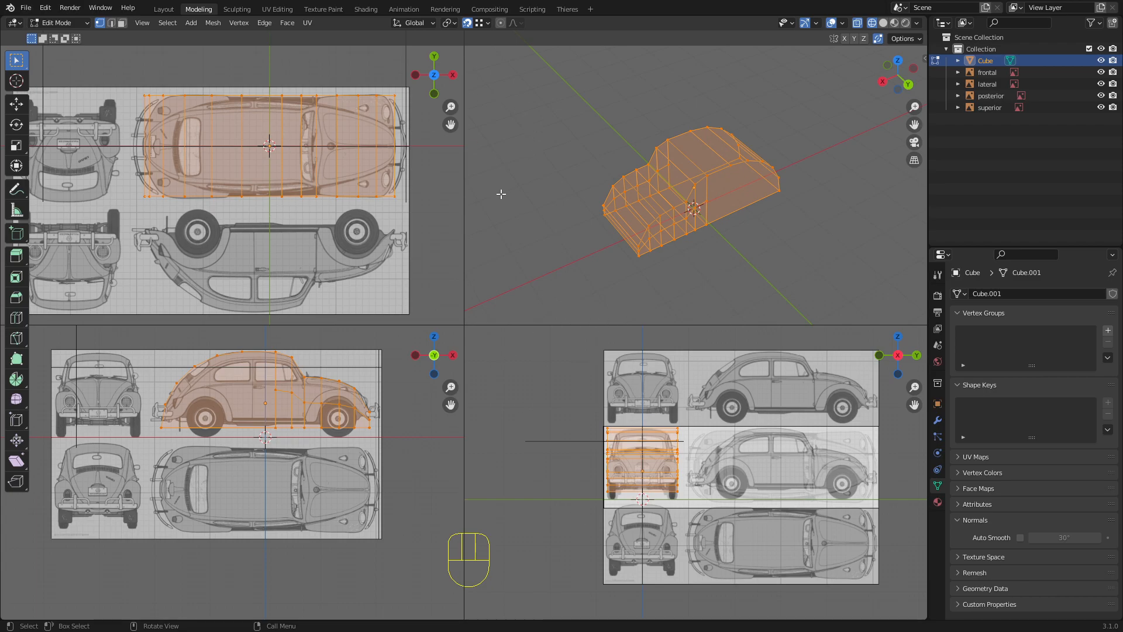
{"action": "key", "text": "Tab"}
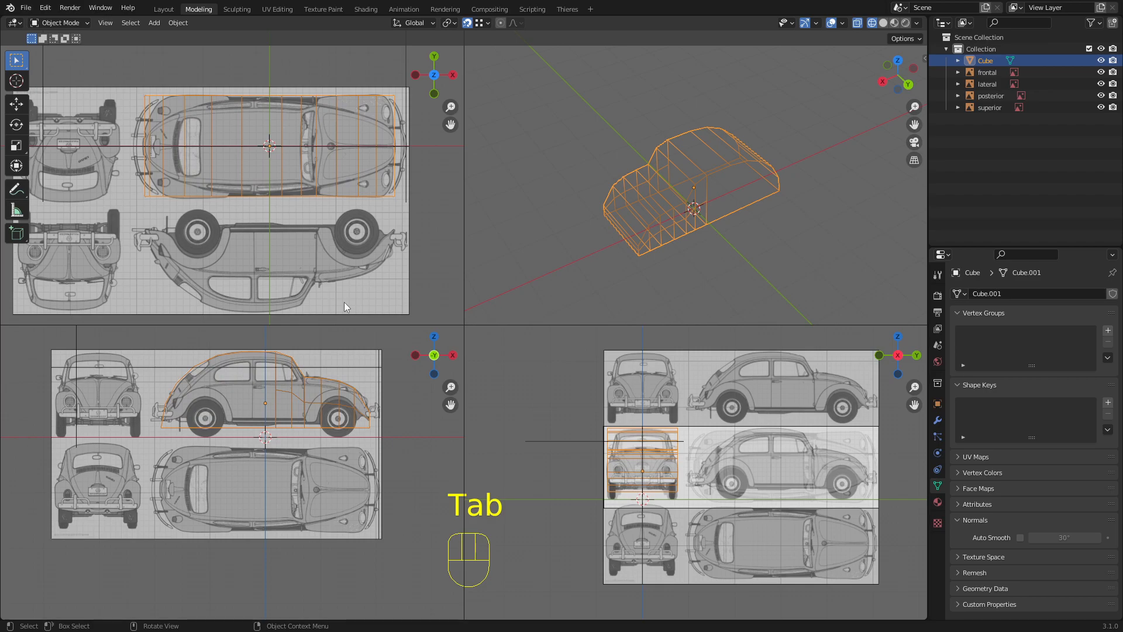
{"action": "scroll", "coordinate": [336, 257], "scroll_direction": "up", "scroll_amount": 1}
{"action": "scroll", "coordinate": [701, 162], "scroll_direction": "up", "scroll_amount": 5}
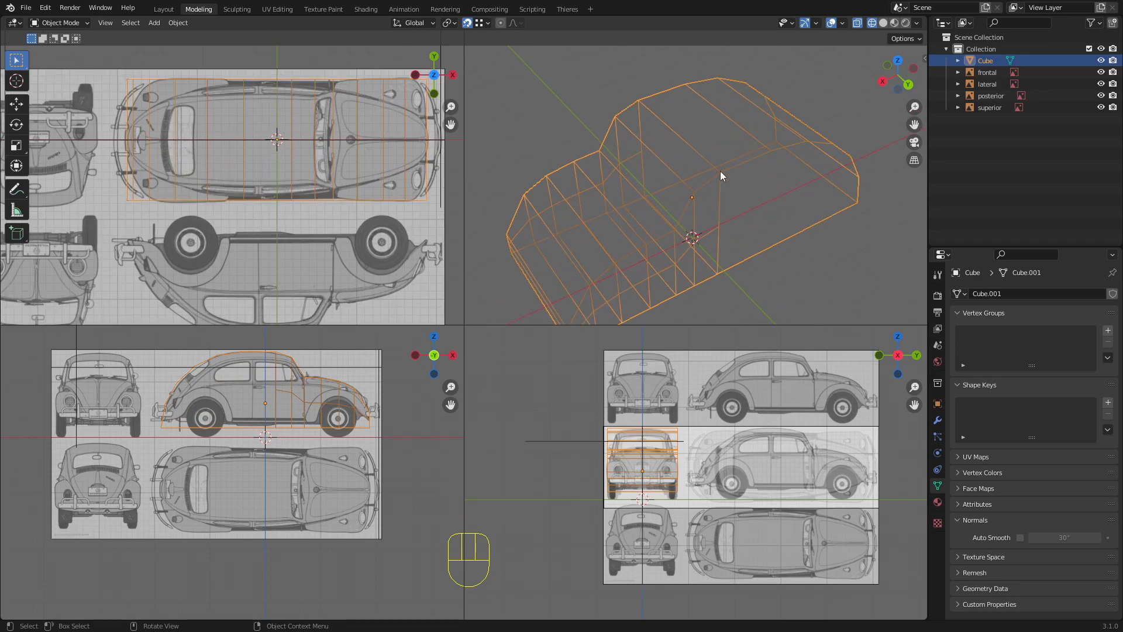
{"action": "key", "text": "Tab"}
{"action": "scroll", "coordinate": [652, 215], "scroll_direction": "up", "scroll_amount": 3}
{"action": "middle_click_drag", "start_coordinate": [657, 231], "coordinate": [715, 194], "text": "shift"}
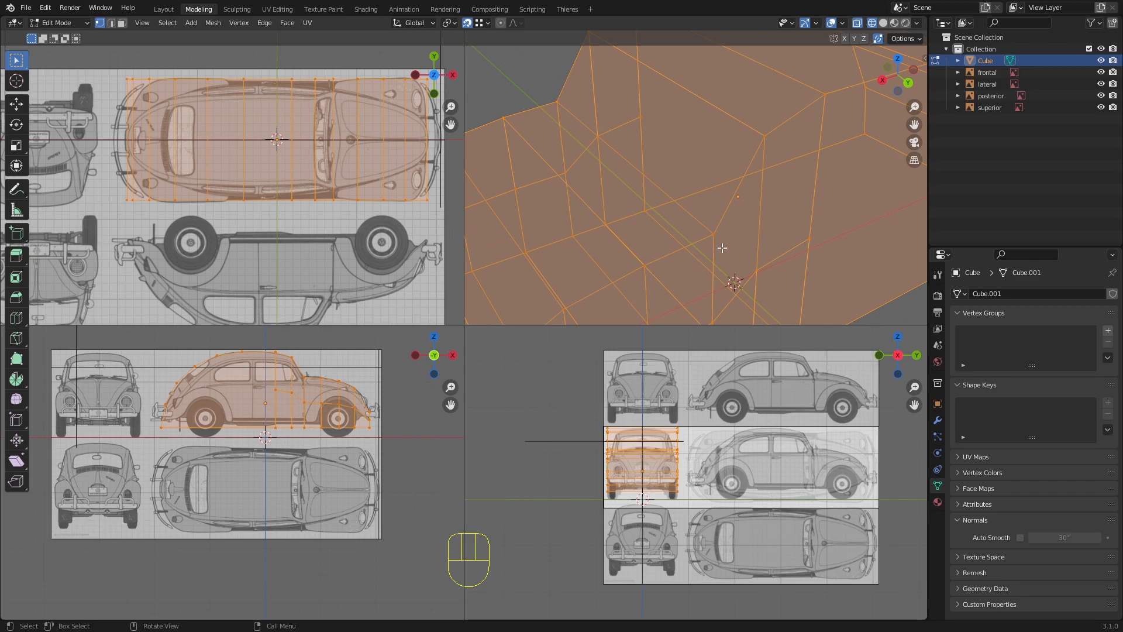
{"action": "scroll", "coordinate": [703, 170], "scroll_direction": "down", "scroll_amount": 5}
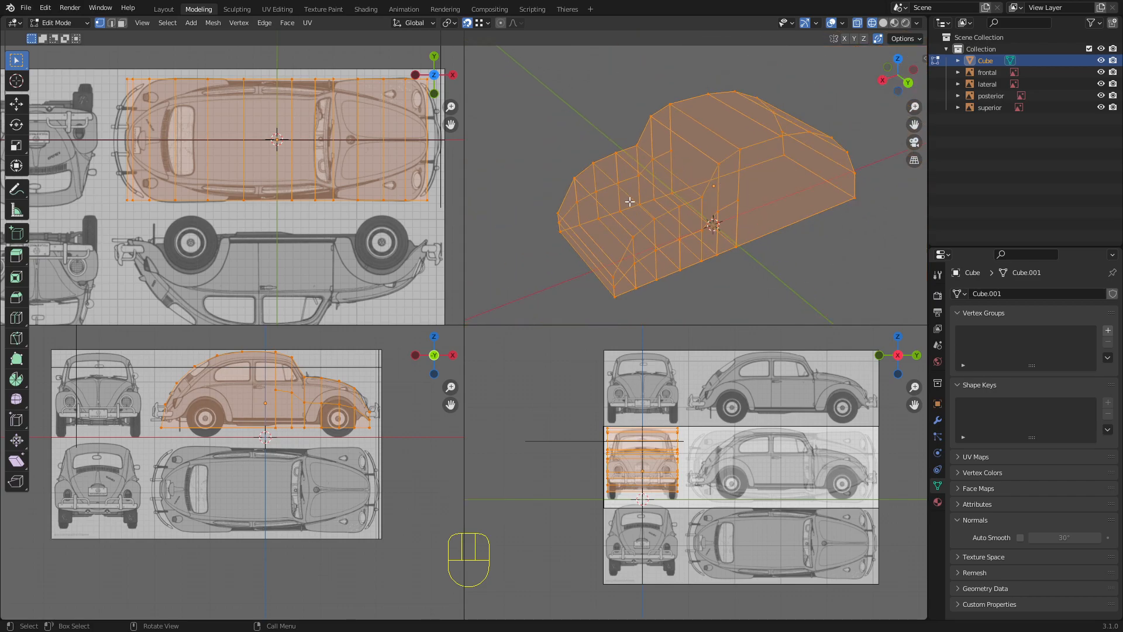
Step: Leave mesh editing and return from the four-view layout to a single perspective view
{"action": "key", "text": "Tab"}
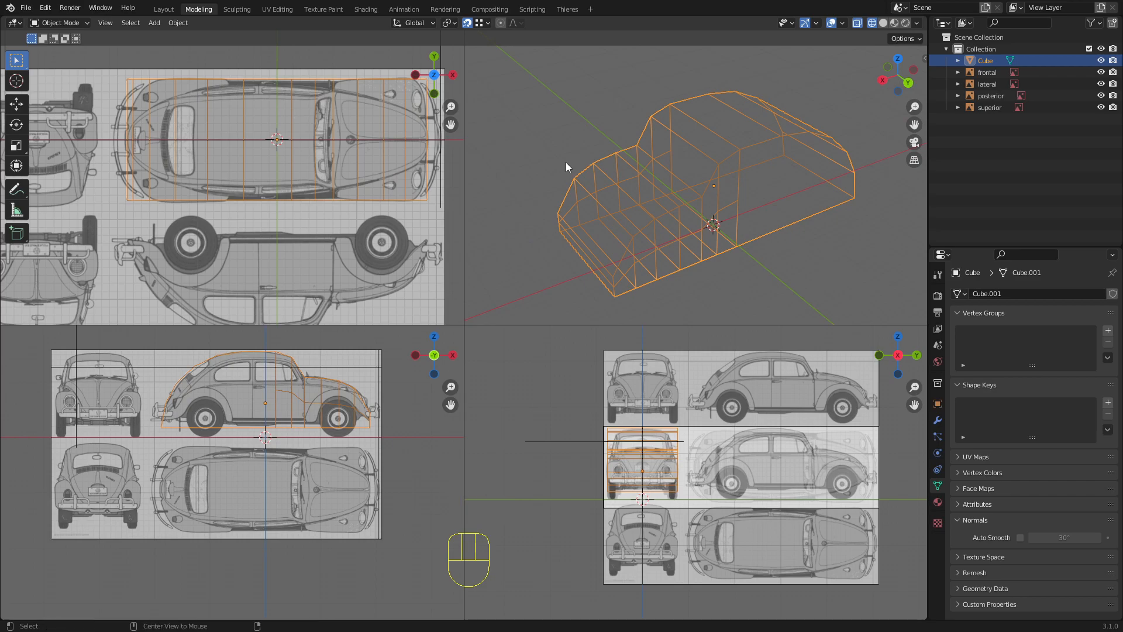
{"action": "key", "text": "ctrl+alt+q"}
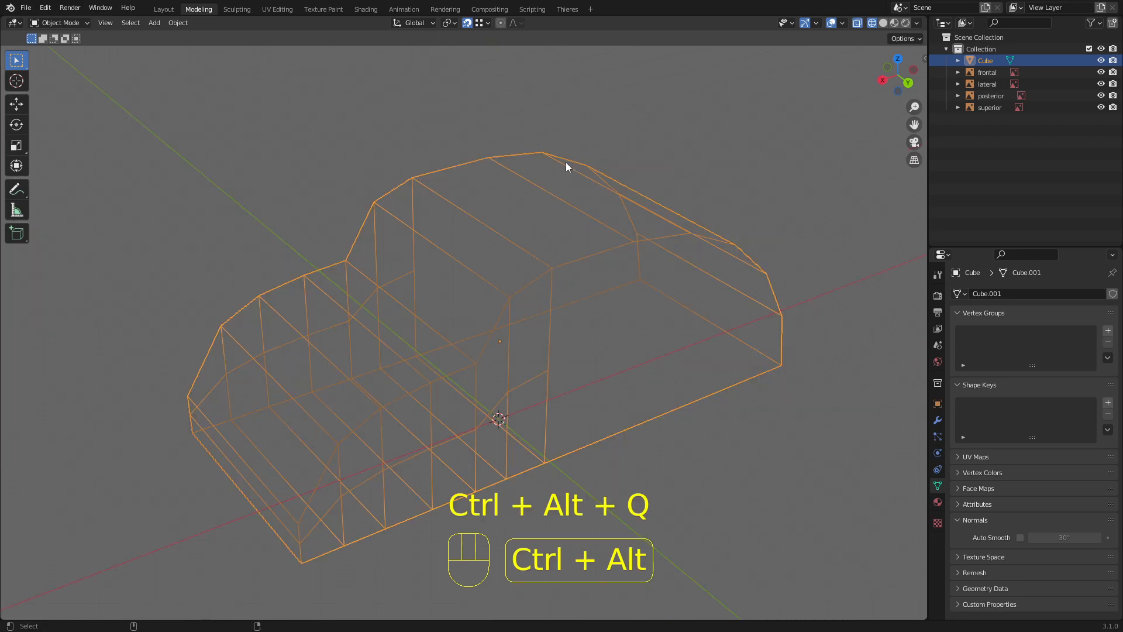
{"action": "scroll", "coordinate": [648, 257], "scroll_direction": "down", "scroll_amount": 2}
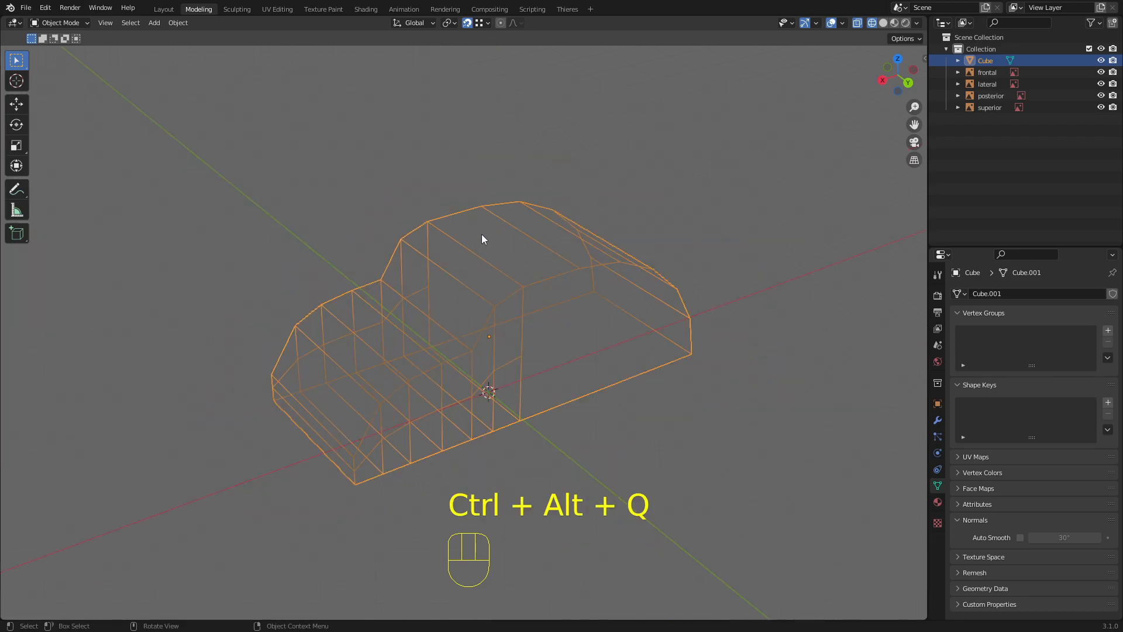
Step: Display the car body in solid shading and deselect it
{"action": "key", "text": "z"}
{"action": "scroll", "coordinate": [613, 237], "scroll_direction": "down", "scroll_amount": 2}
{"action": "left_click", "coordinate": [613, 238]}
{"action": "scroll", "coordinate": [509, 315], "scroll_direction": "up", "scroll_amount": 2}
{"action": "middle_click_drag", "start_coordinate": [496, 351], "coordinate": [494, 313], "text": "shift"}
{"action": "scroll", "coordinate": [531, 242], "scroll_direction": "up", "scroll_amount": 2}
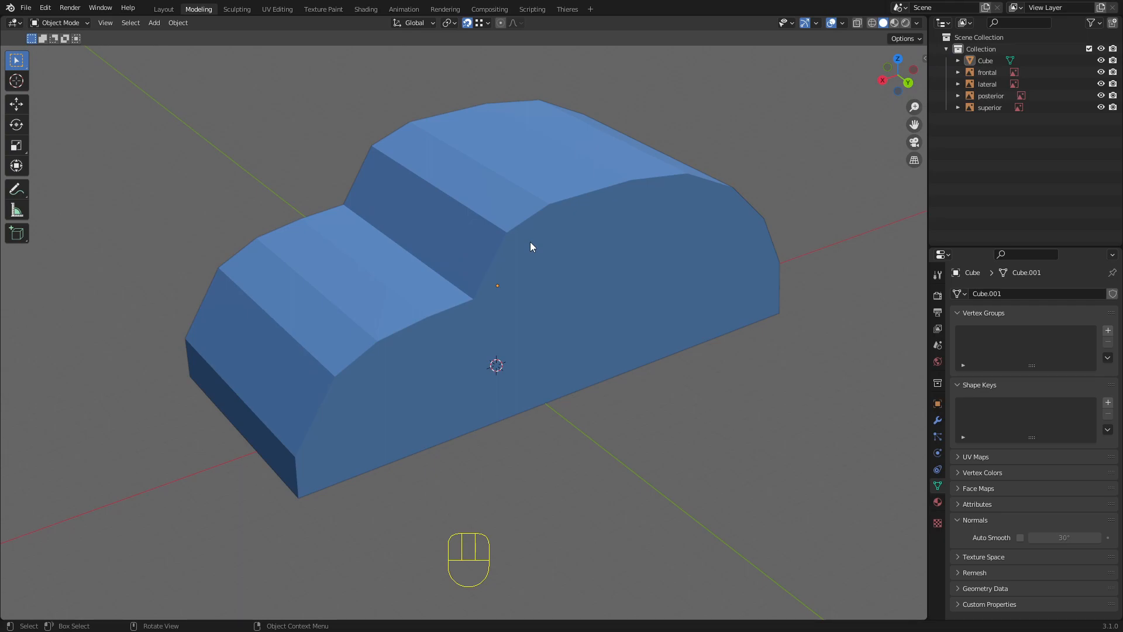
{"action": "scroll", "coordinate": [521, 245], "scroll_direction": "down", "scroll_amount": 1}
{"action": "middle_click_drag", "start_coordinate": [512, 238], "coordinate": [513, 266], "text": "shift"}
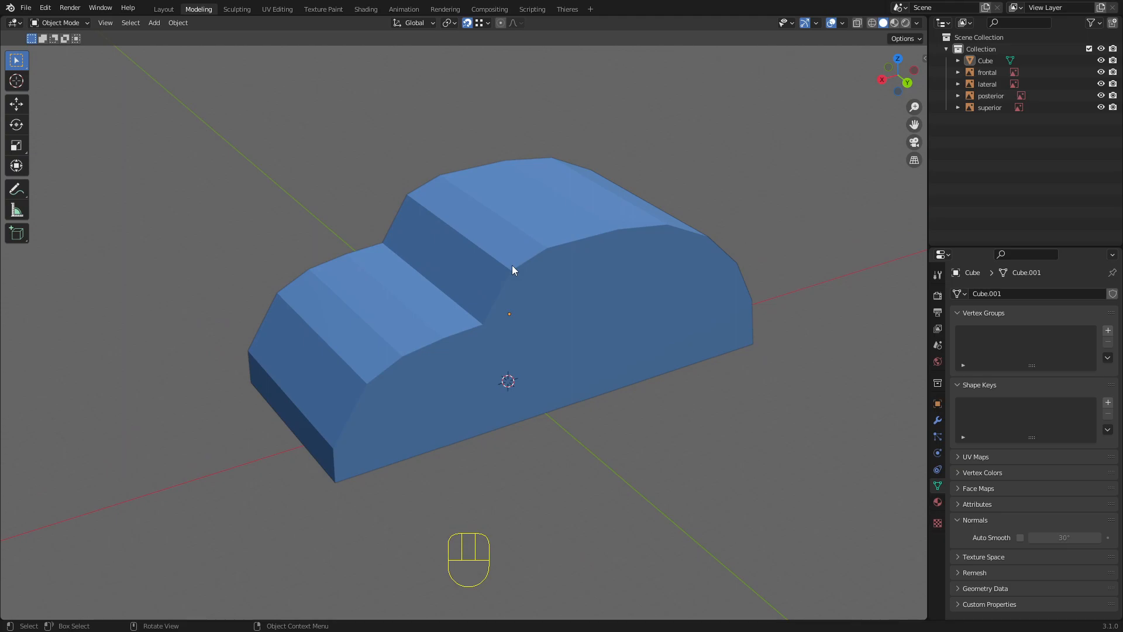